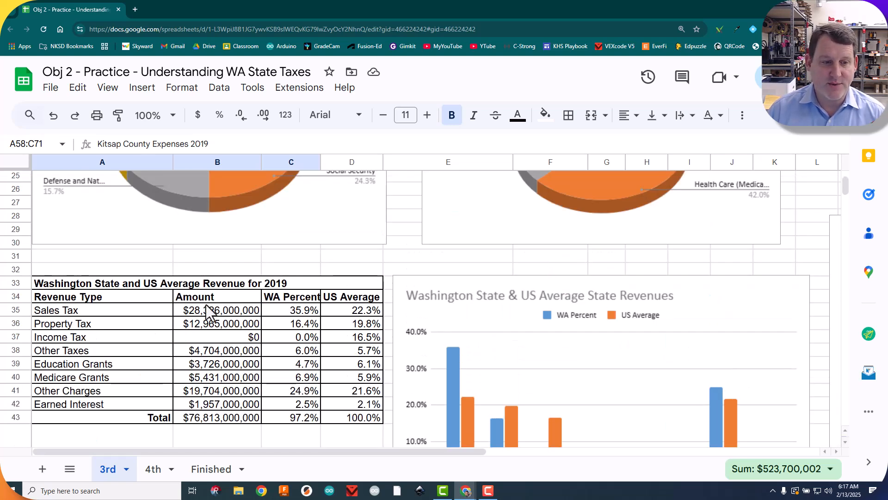
# Review the finished example tables and charts on the 3rd sheet, from federal and state expenditures to Kitsap County revenue
pyautogui.scroll(6, 213, 310)
pyautogui.scroll(1, 225, 306)
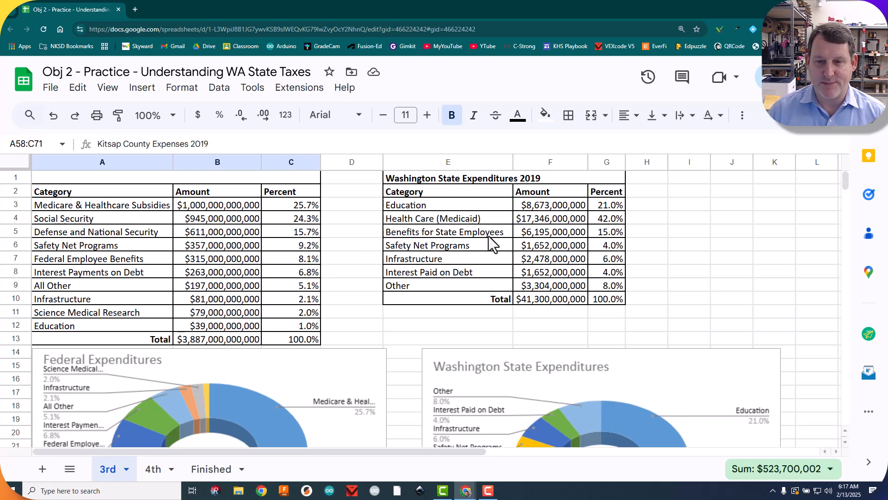
pyautogui.scroll(-10, 511, 304)
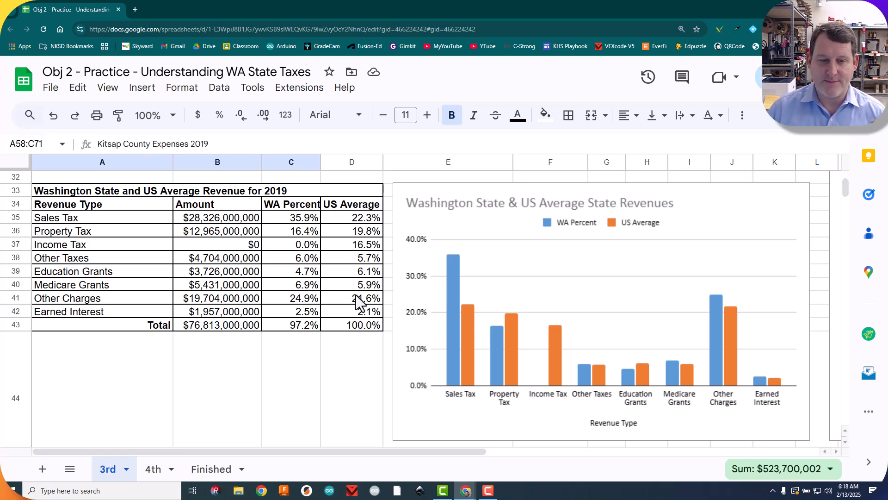
pyautogui.scroll(-5, 348, 290)
pyautogui.scroll(6, 371, 273)
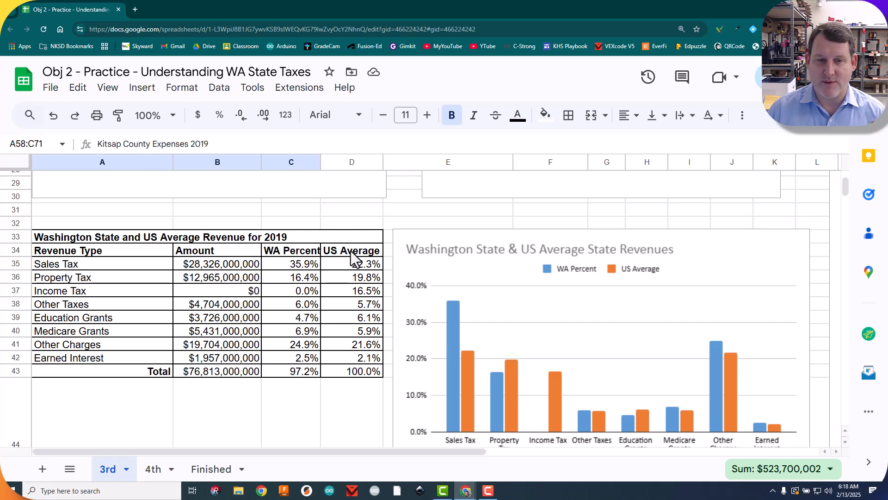
pyautogui.scroll(-5, 261, 343)
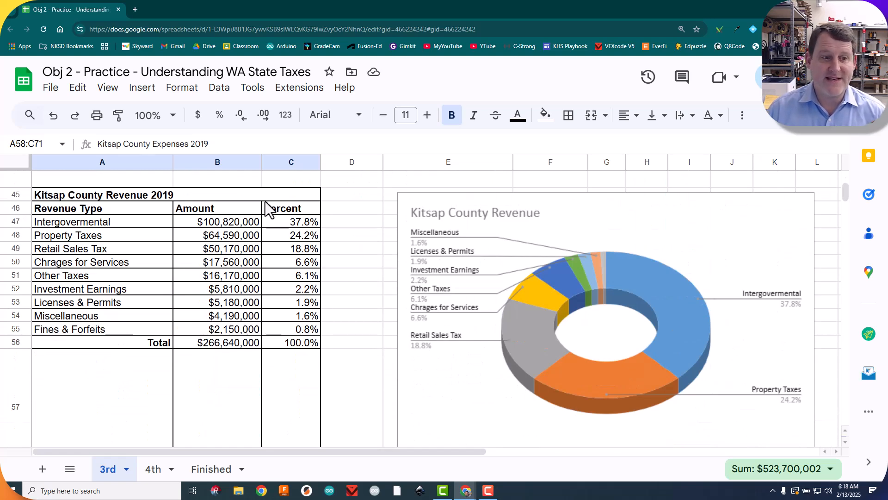
pyautogui.scroll(-5, 525, 318)
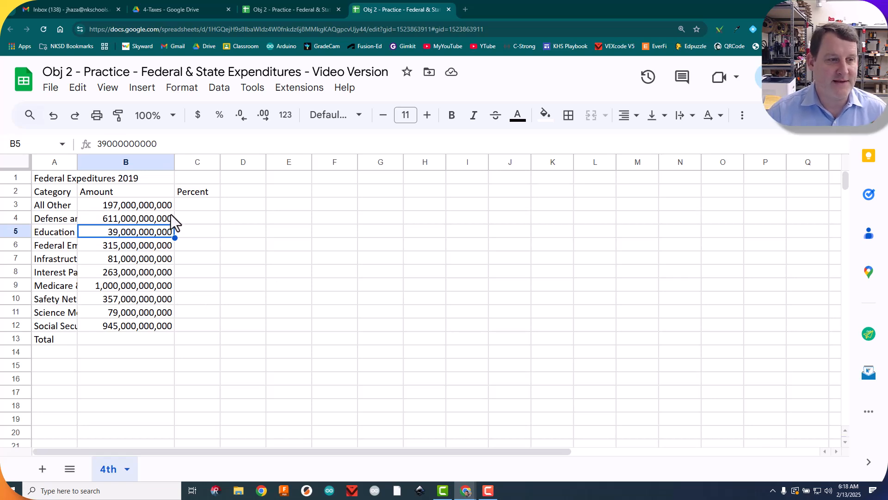
# Merge cells A1:C1 for the federal expenditures title and display the spreadsheet in full screen
pyautogui.click(63, 177)
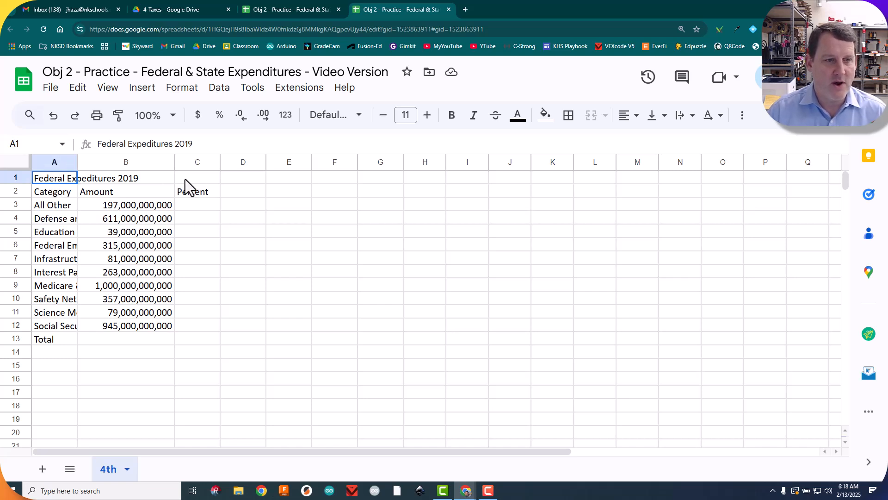
pyautogui.keyDown('shift'); pyautogui.click(205, 179); pyautogui.keyUp('shift')
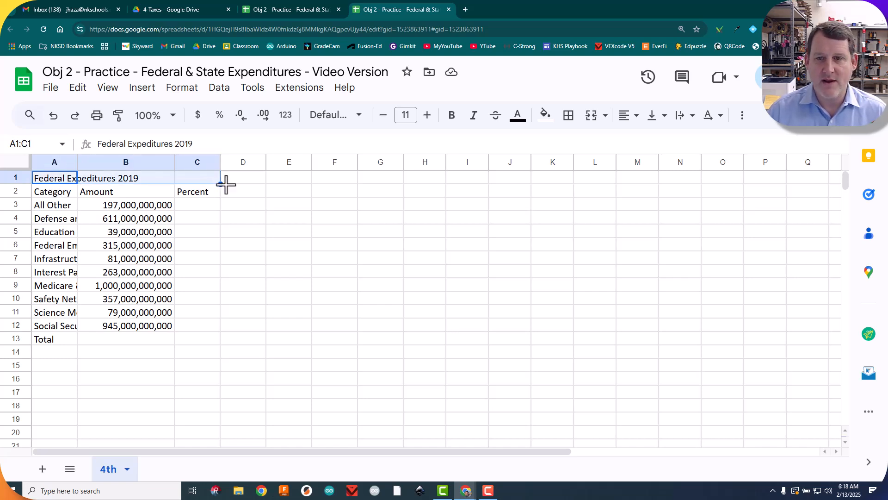
pyautogui.click(591, 123)
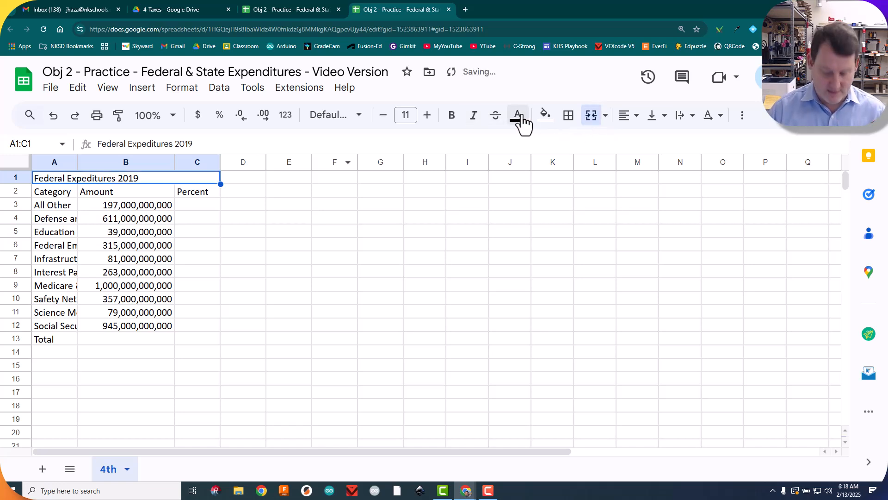
pyautogui.press('F11')
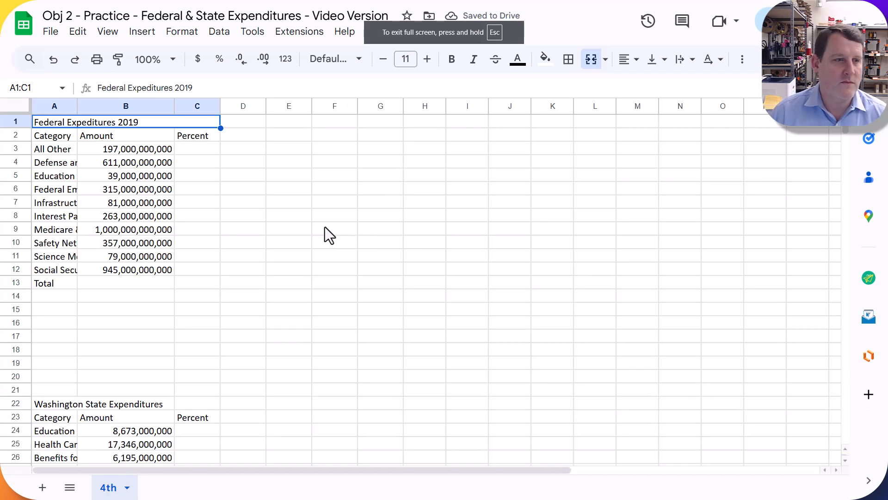
# Apply all borders to the federal expenditures table in A1:C13
pyautogui.click(127, 216)
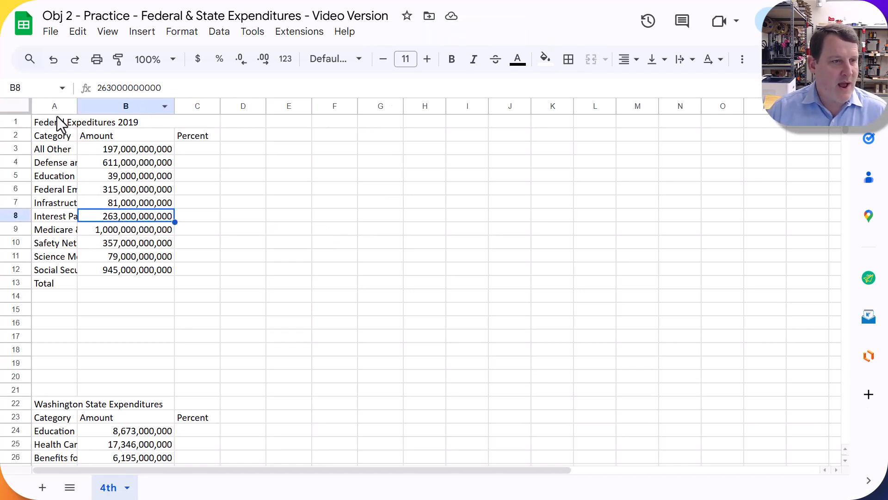
pyautogui.moveTo(57, 118); pyautogui.dragTo(68, 291)
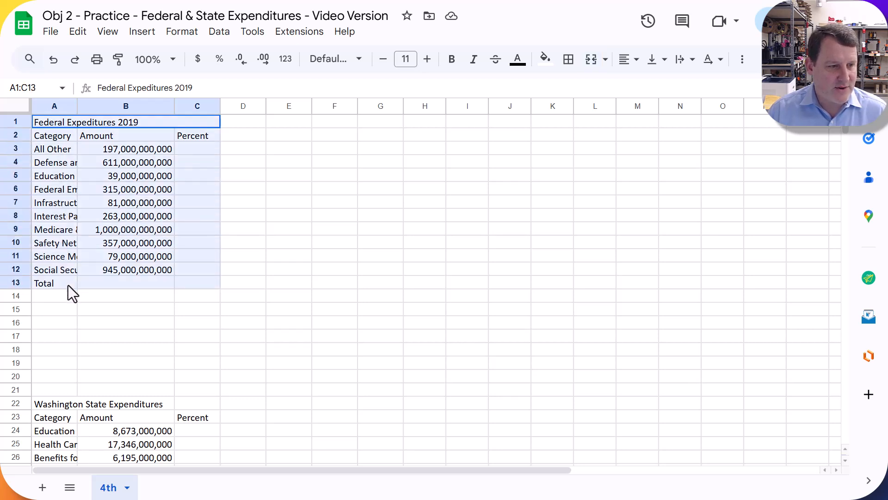
pyautogui.click(568, 59)
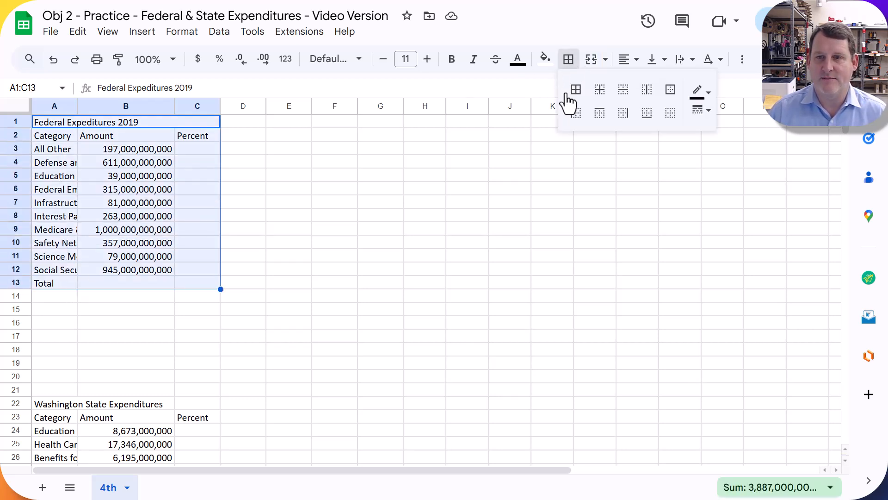
pyautogui.click(574, 92)
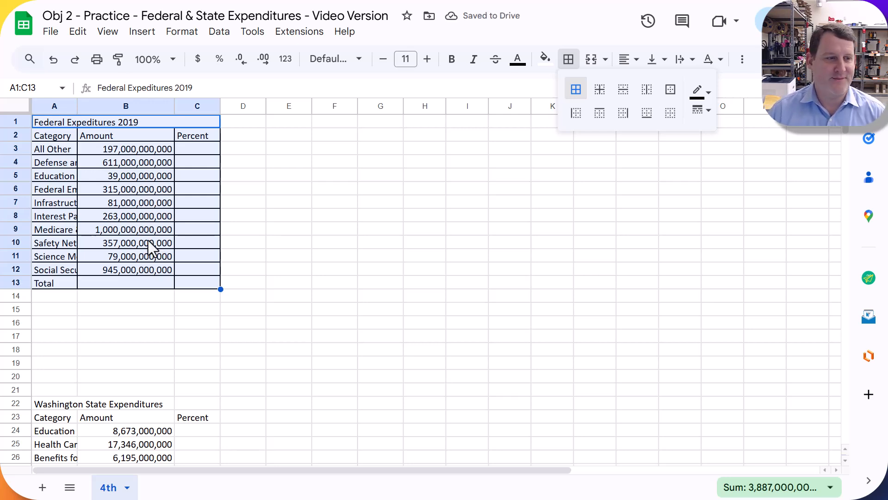
pyautogui.scroll(-3, 148, 240)
pyautogui.scroll(3, 107, 252)
pyautogui.click(126, 206)
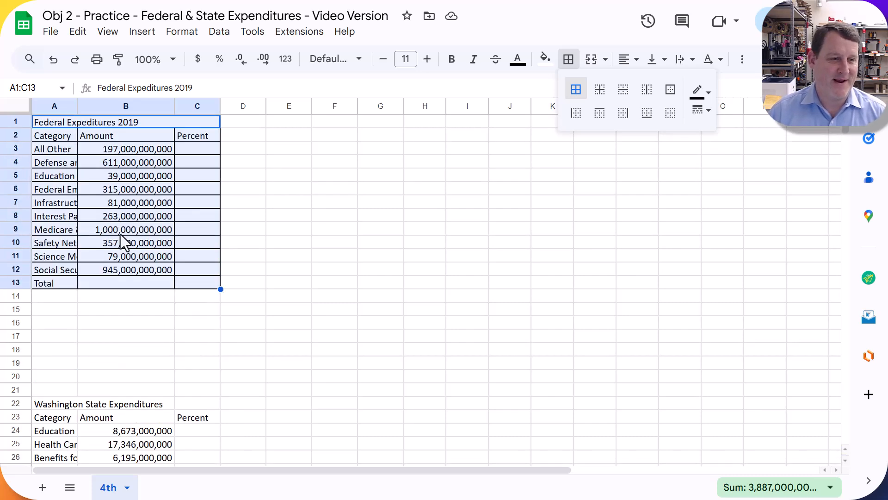
# Merge the Washington State Expenditures title across A22:C22 and apply all borders to A22:C31
pyautogui.scroll(-3, 123, 258)
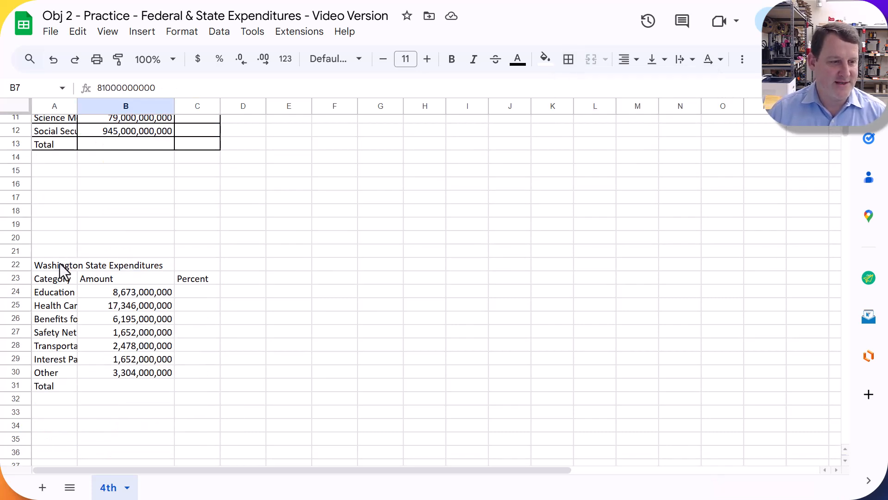
pyautogui.moveTo(59, 263); pyautogui.dragTo(206, 271)
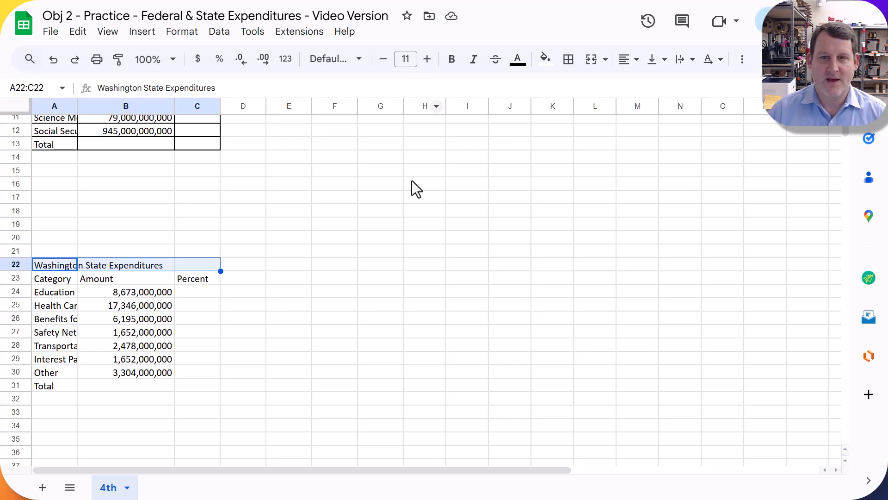
pyautogui.click(592, 59)
pyautogui.moveTo(166, 266); pyautogui.dragTo(166, 386)
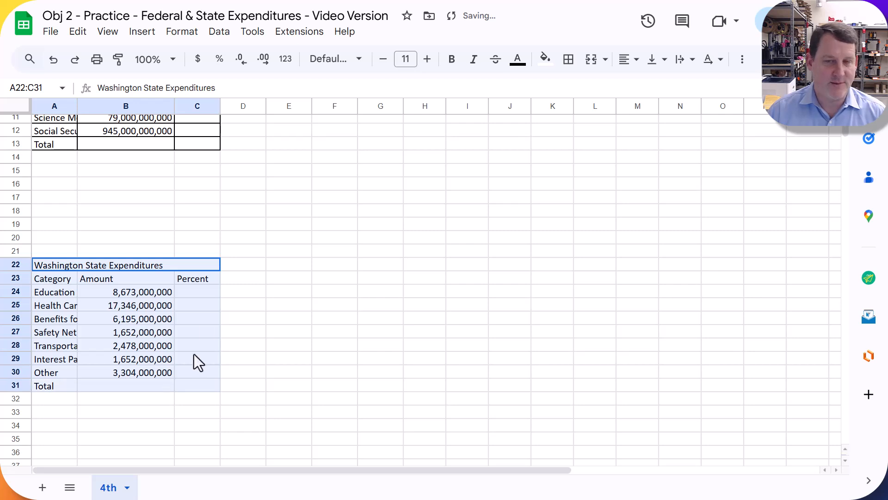
pyautogui.click(568, 59)
pyautogui.click(576, 89)
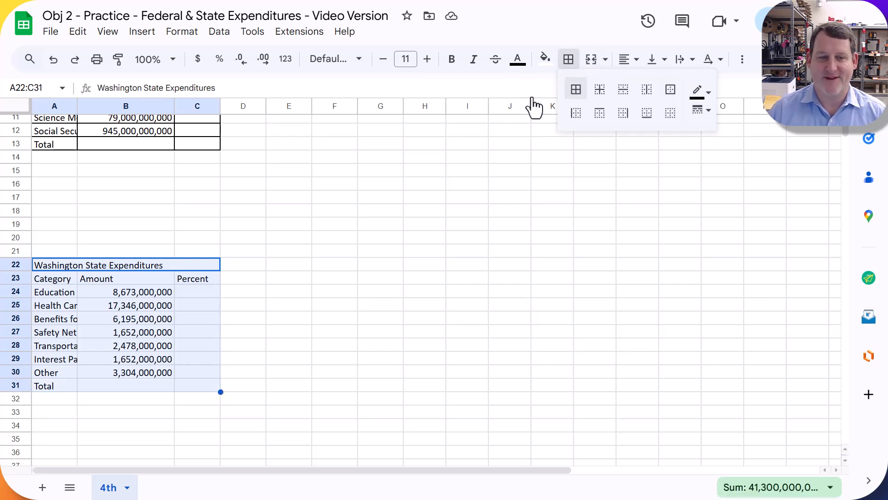
# Merge the Washington State and Average State Revenue title across A40:D40 and apply all borders to A40:D50
pyautogui.scroll(-7, 206, 229)
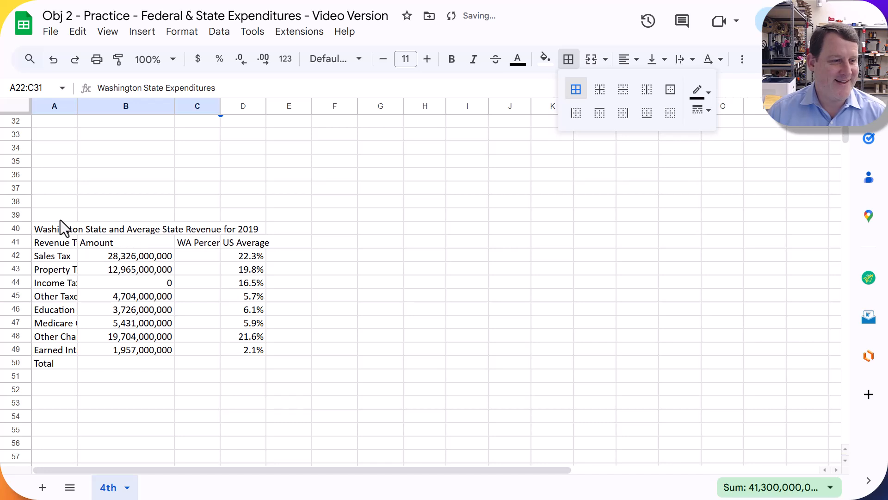
pyautogui.moveTo(52, 227); pyautogui.dragTo(250, 236)
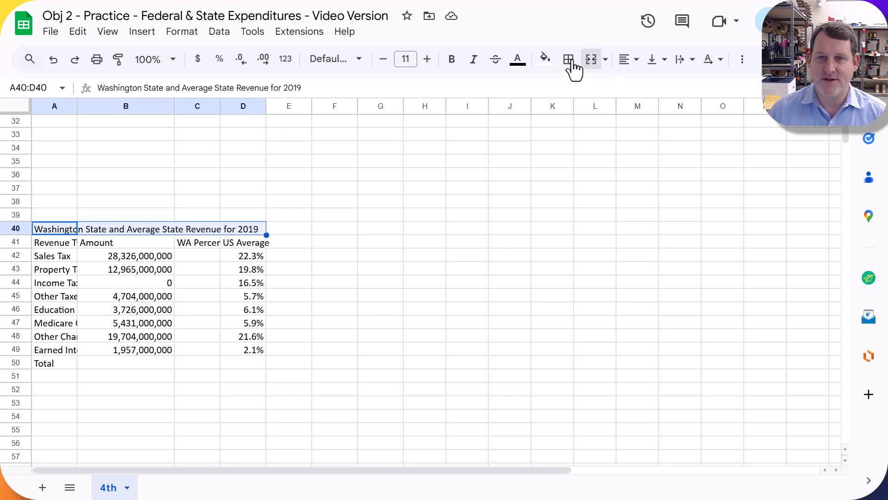
pyautogui.click(586, 59)
pyautogui.moveTo(125, 237); pyautogui.dragTo(152, 361)
pyautogui.click(567, 67)
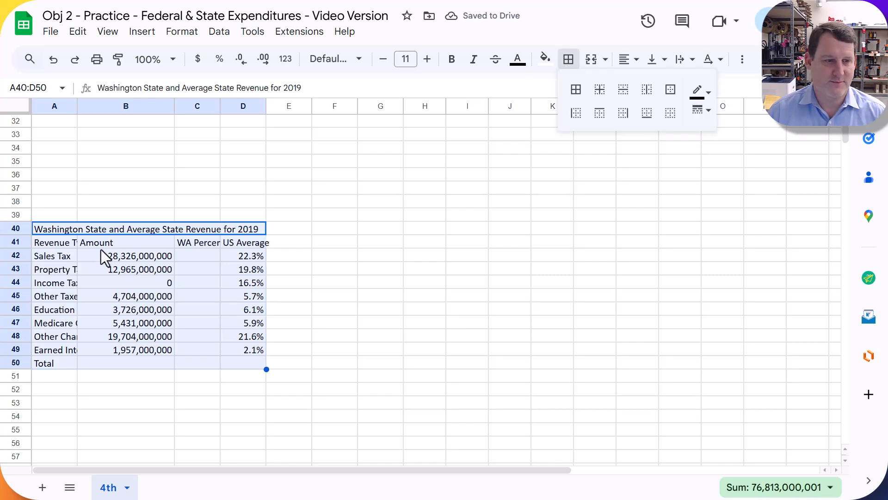
pyautogui.scroll(-3, 97, 277)
pyautogui.click(576, 89)
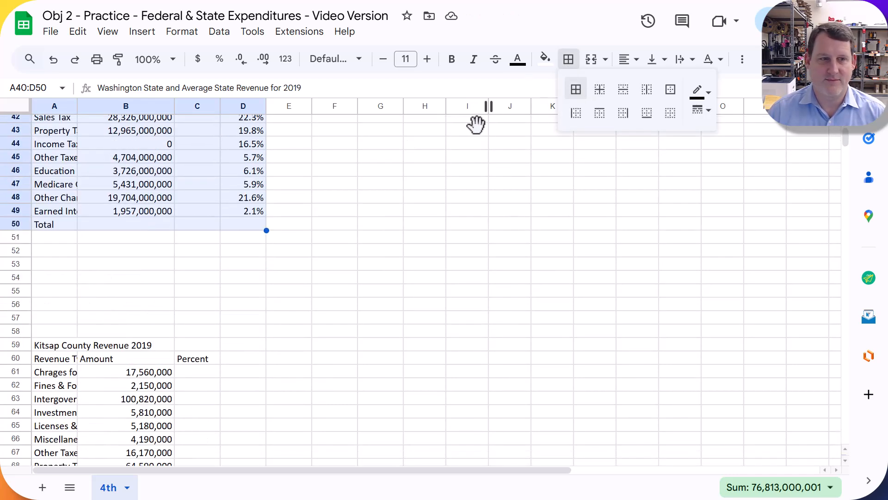
# Merge the Kitsap County Revenue 2019 title across A59:C59 and apply all borders to A59:C70
pyautogui.scroll(-3, 110, 306)
pyautogui.moveTo(78, 208); pyautogui.dragTo(199, 206)
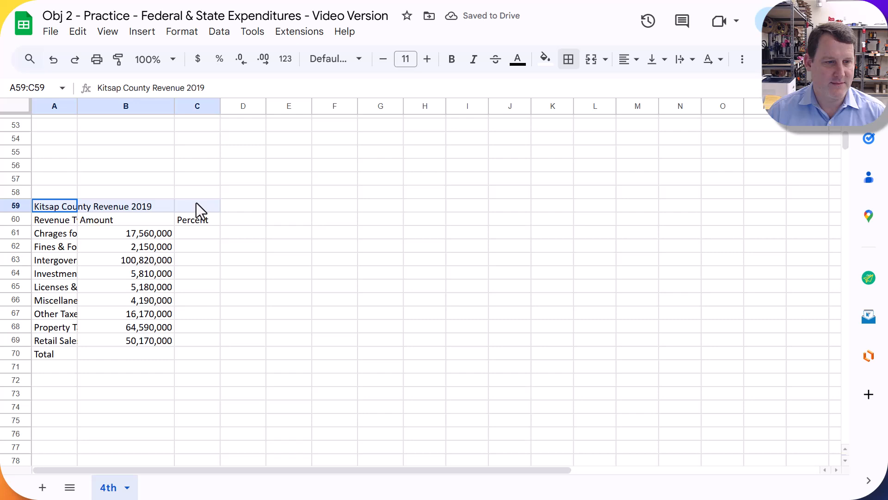
pyautogui.click(591, 59)
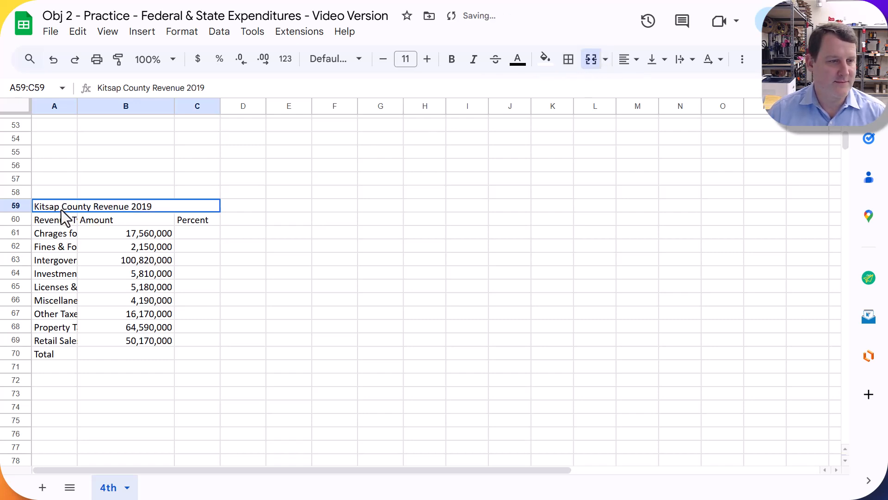
pyautogui.moveTo(59, 214); pyautogui.dragTo(61, 361)
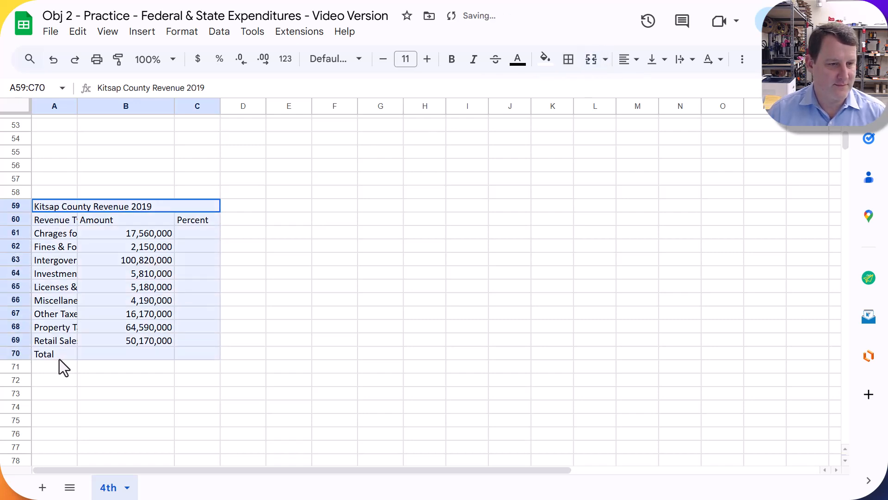
pyautogui.click(569, 59)
pyautogui.click(576, 89)
# Merge the Kitsap County Expenses 2019 title across A79:C79 and apply all borders to A79:C92
pyautogui.scroll(-5, 240, 247)
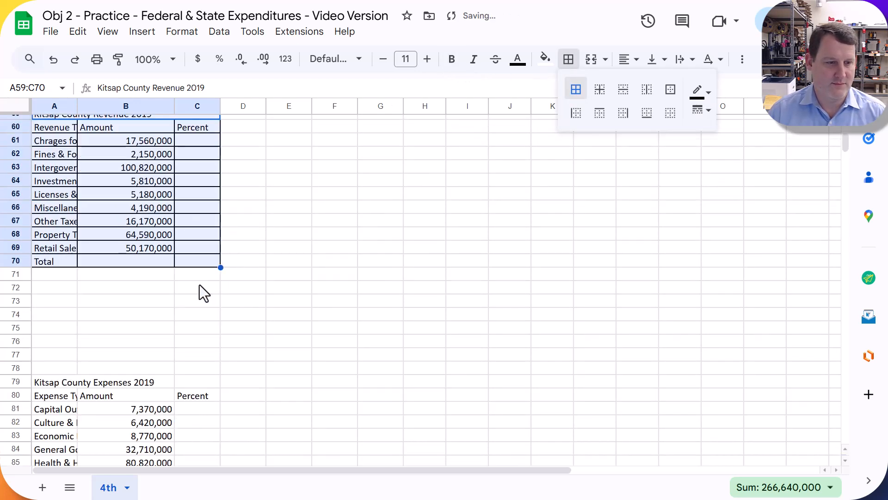
pyautogui.moveTo(61, 245); pyautogui.dragTo(203, 243)
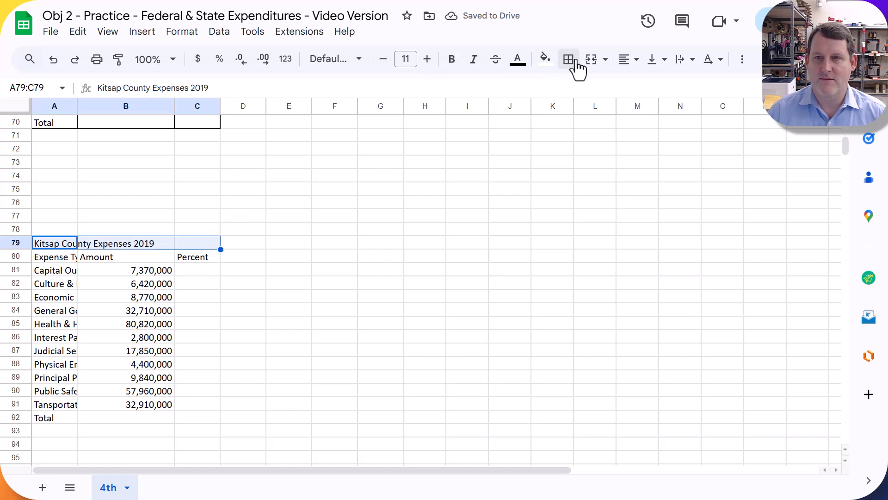
pyautogui.click(591, 60)
pyautogui.moveTo(79, 247); pyautogui.dragTo(92, 431)
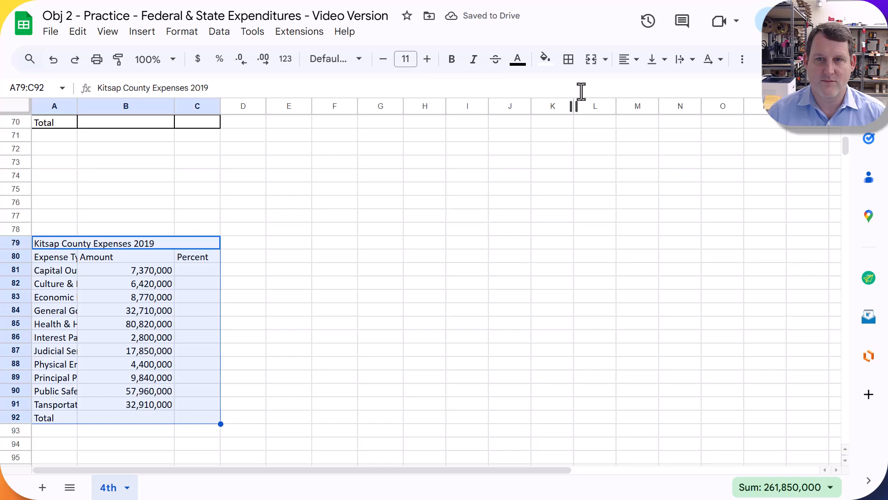
pyautogui.click(569, 59)
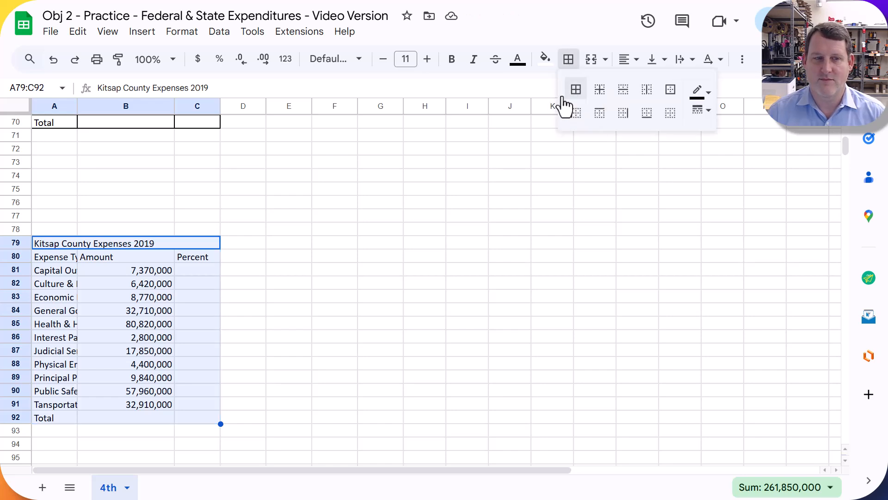
pyautogui.click(576, 89)
# Auto-fit column A to its contents and check the category names in the tables down the sheet
pyautogui.scroll(5, 76, 272)
pyautogui.scroll(15, 84, 254)
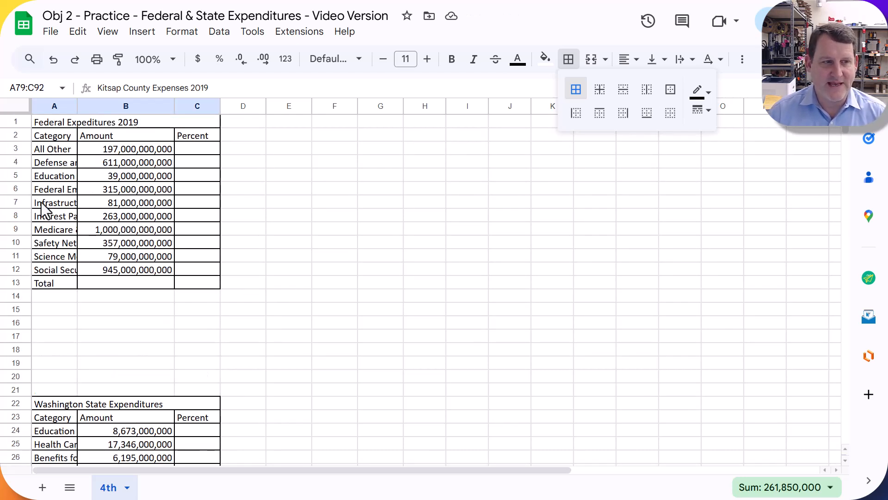
pyautogui.doubleClick(78, 106)
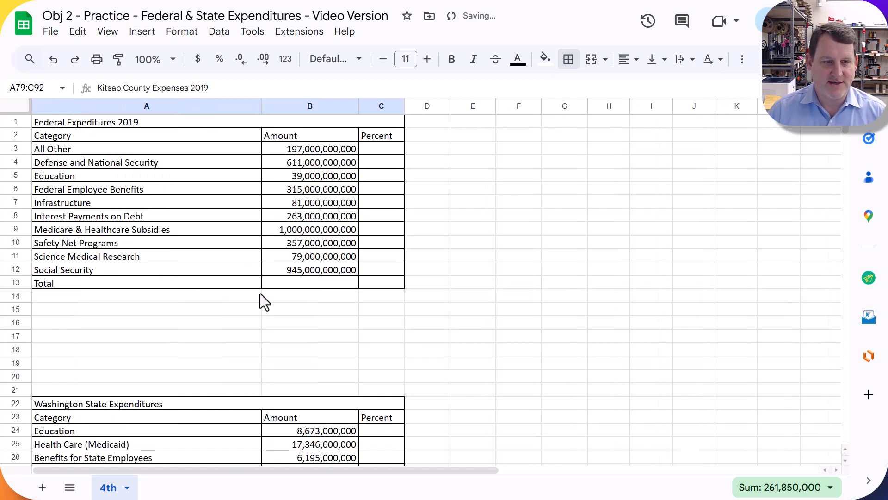
pyautogui.scroll(-8, 249, 264)
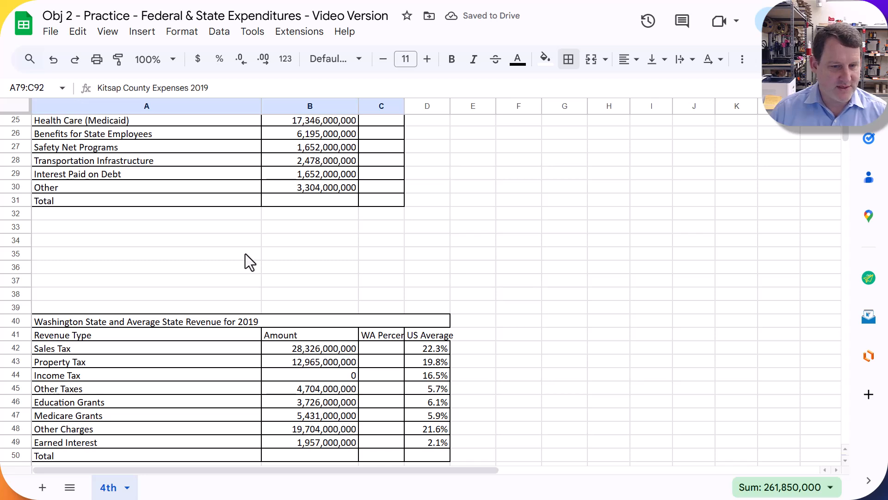
pyautogui.scroll(-8, 245, 254)
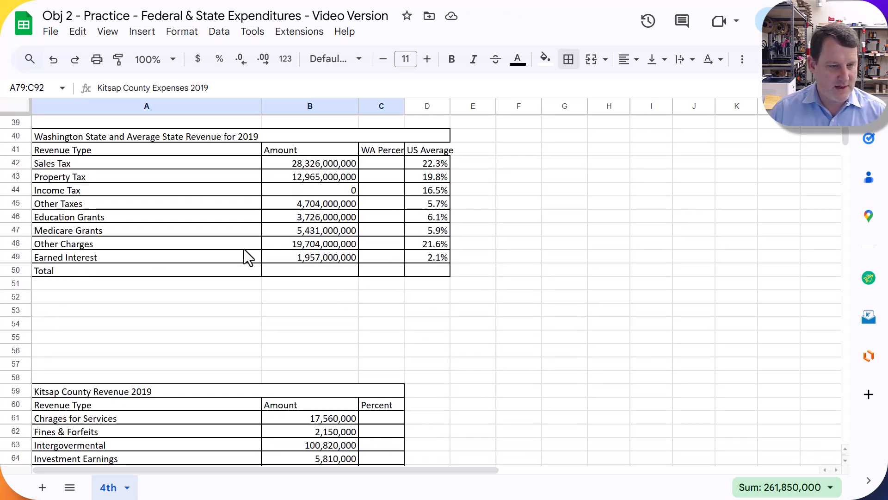
pyautogui.scroll(-7, 242, 253)
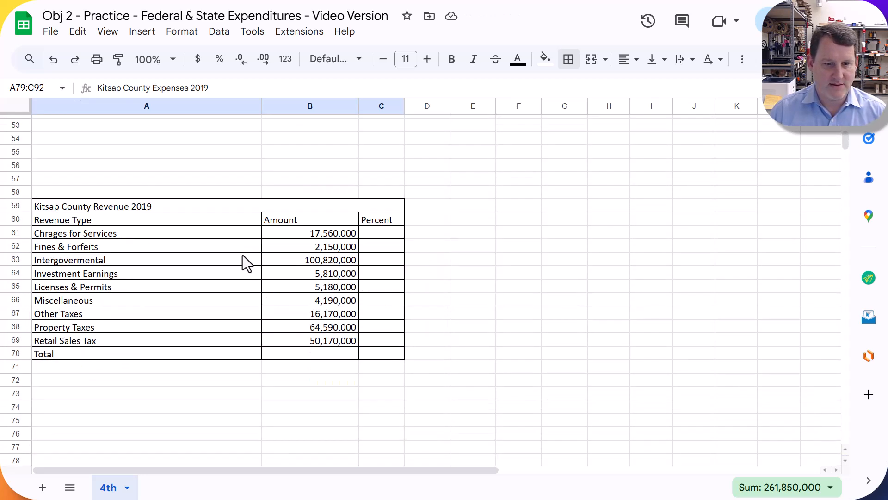
pyautogui.scroll(5, 241, 254)
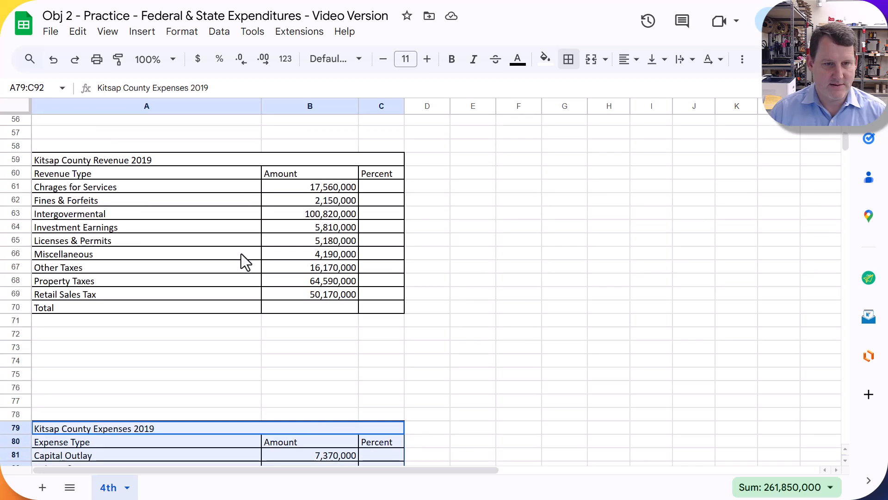
# Narrow column A so it just fits the longest category name, Medicare & Healthcare Subsidies
pyautogui.scroll(7, 245, 250)
pyautogui.scroll(2, 254, 226)
pyautogui.scroll(-2, 240, 245)
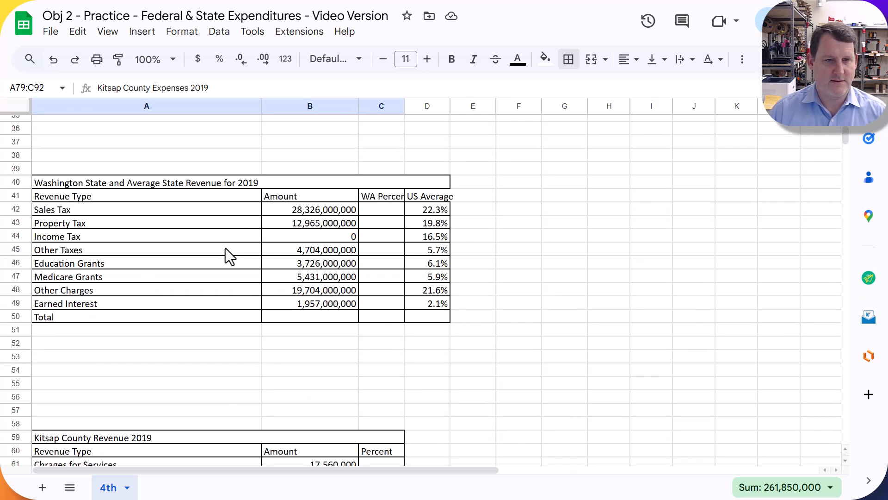
pyautogui.click(227, 250)
pyautogui.click(252, 182)
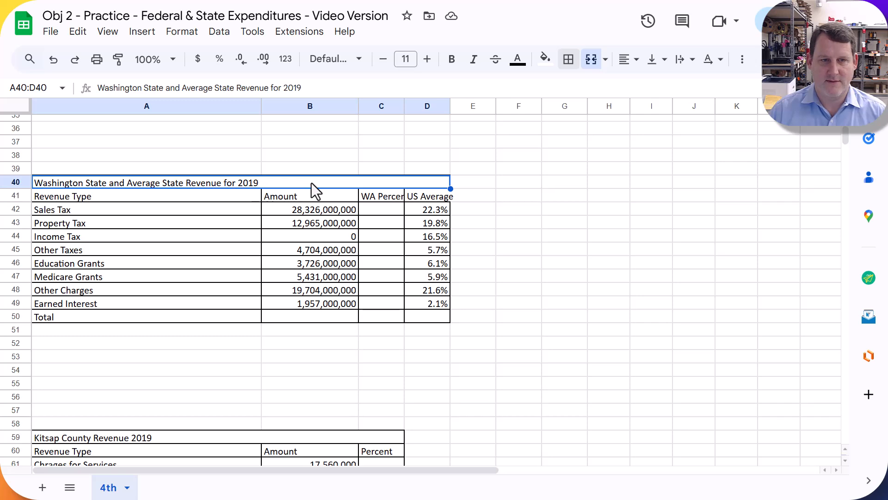
pyautogui.scroll(12, 254, 152)
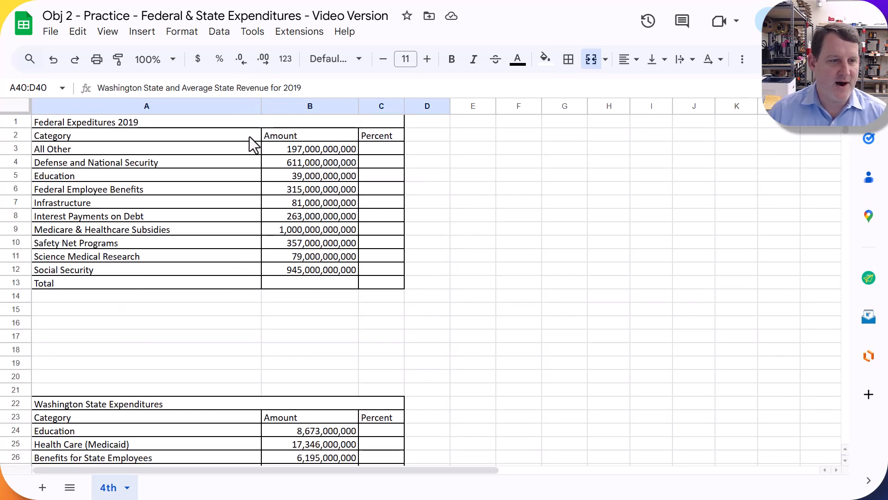
pyautogui.click(257, 106)
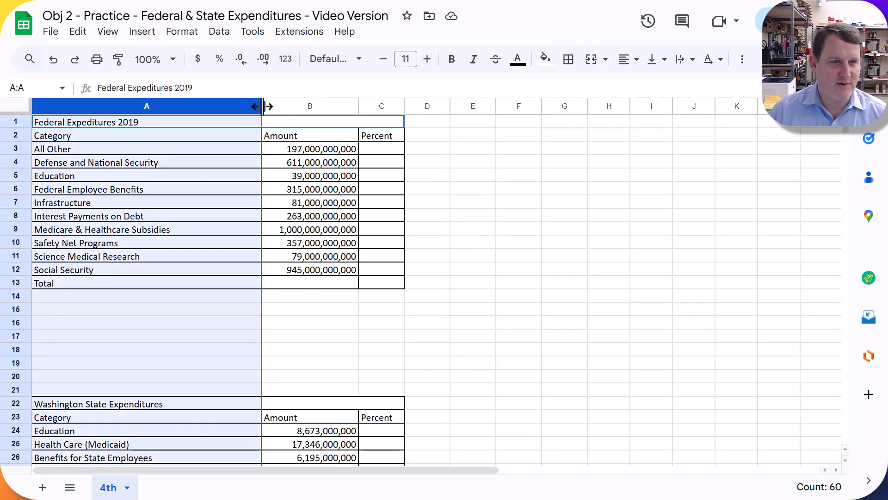
pyautogui.click(237, 148)
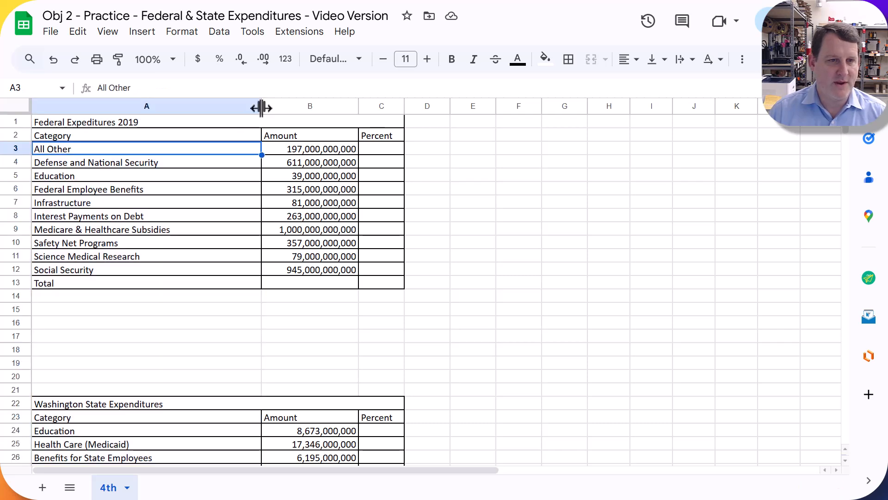
pyautogui.moveTo(262, 107); pyautogui.dragTo(178, 111)
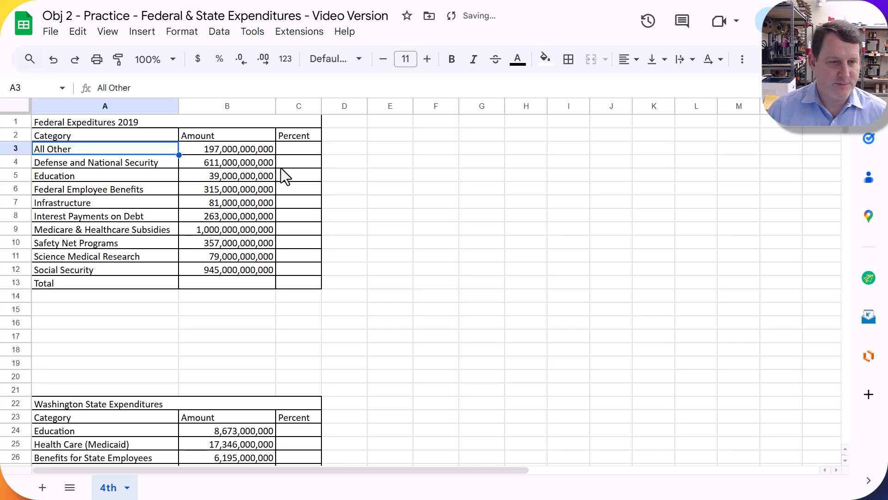
# Narrow column B slightly so it closely fits the amounts, and check the fit in the tables below
pyautogui.moveTo(276, 105); pyautogui.dragTo(268, 106)
pyautogui.scroll(-5, 273, 253)
pyautogui.scroll(5, 273, 253)
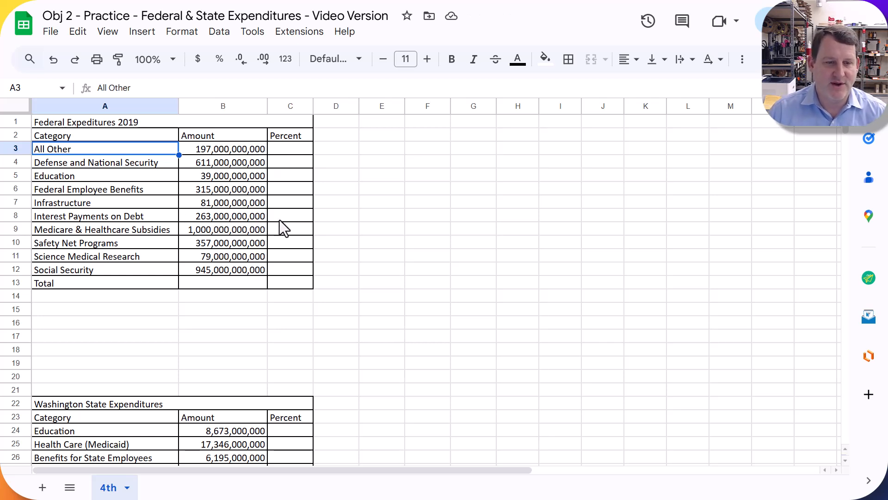
pyautogui.click(204, 187)
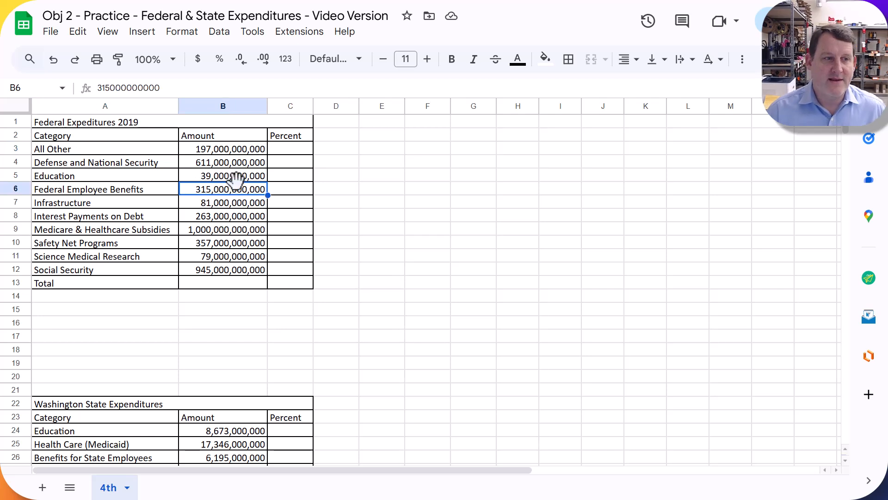
pyautogui.click(284, 149)
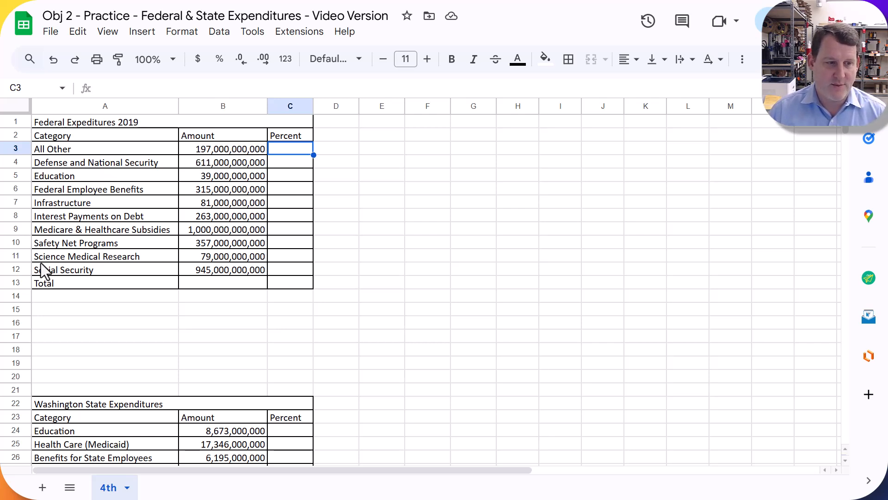
# Enter =sum(B3:B13) in cell B13 as the total of the federal expenditures table
pyautogui.click(201, 284)
pyautogui.write('=sum')
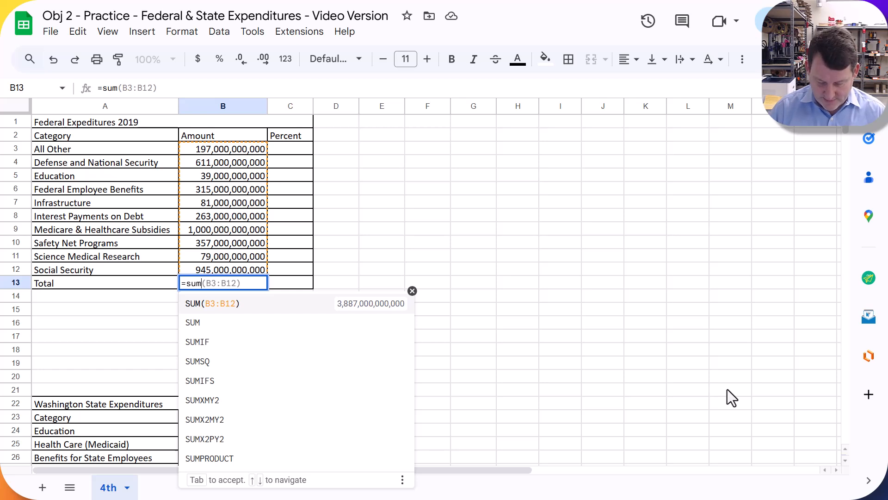
pyautogui.write('(')
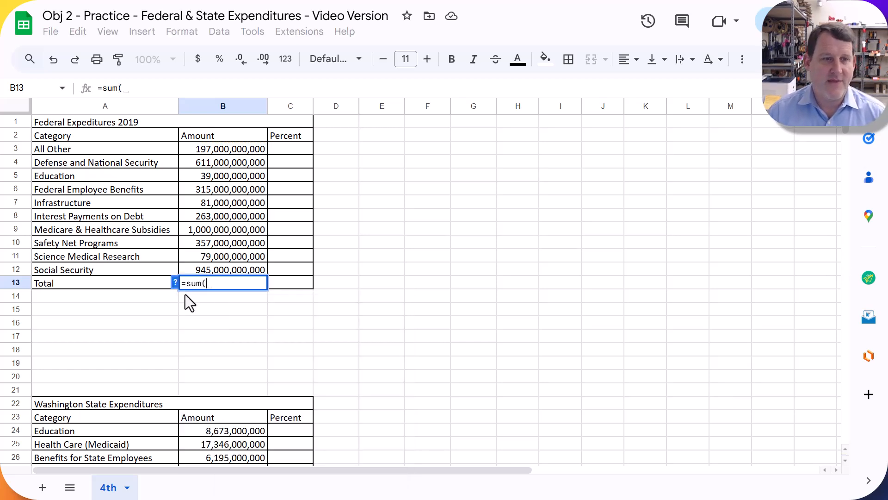
pyautogui.moveTo(228, 149); pyautogui.dragTo(237, 283)
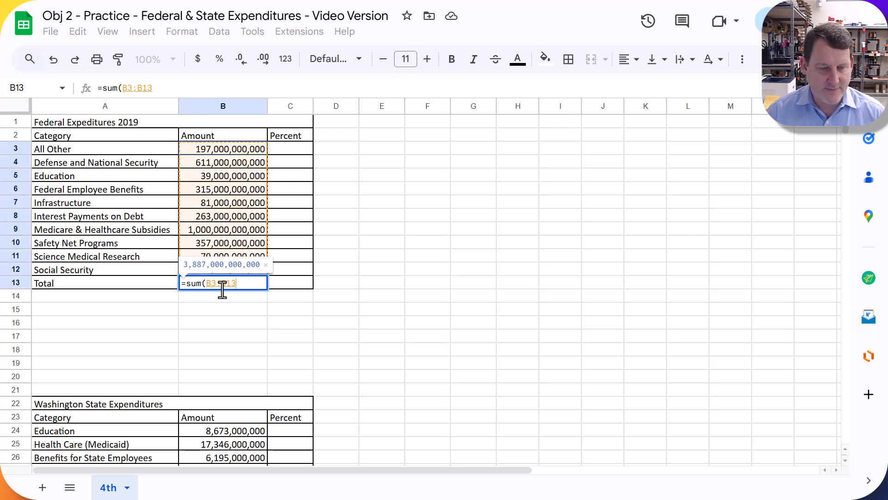
pyautogui.write(')')
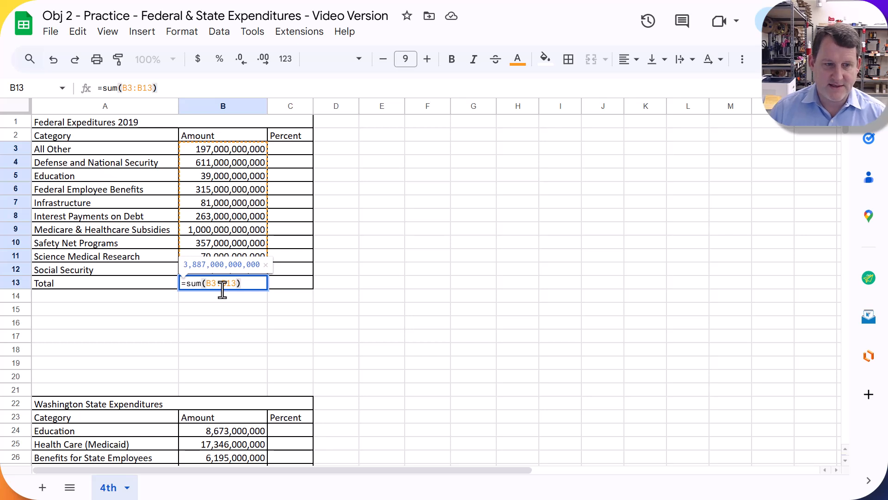
pyautogui.press('Return')
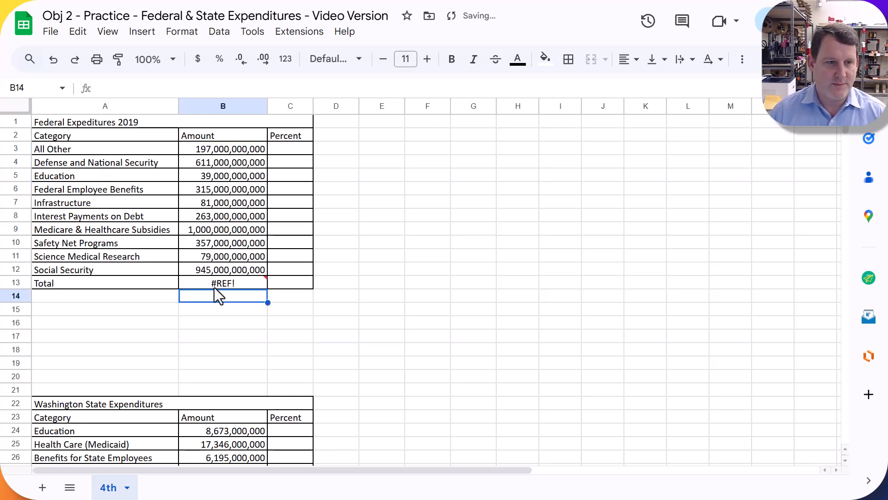
# Correct the total formula in B13 to =sum(B3:B12) so that it excludes its own cell
pyautogui.click(222, 282)
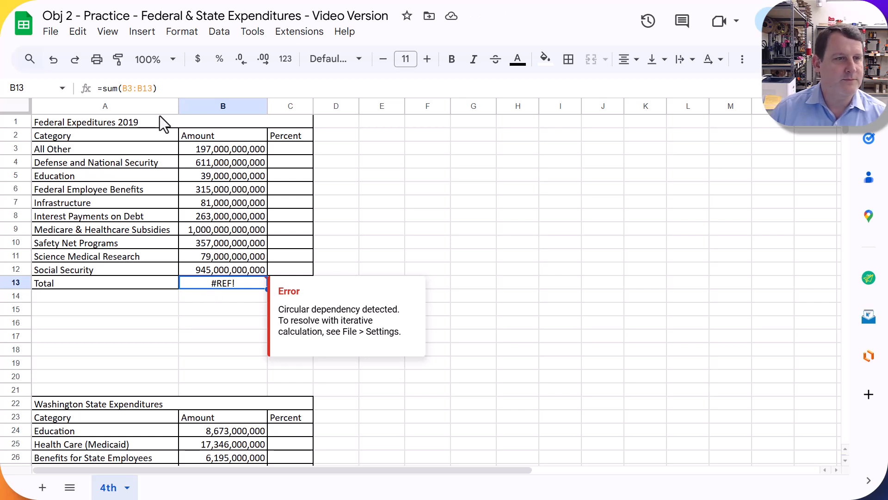
pyautogui.click(151, 88)
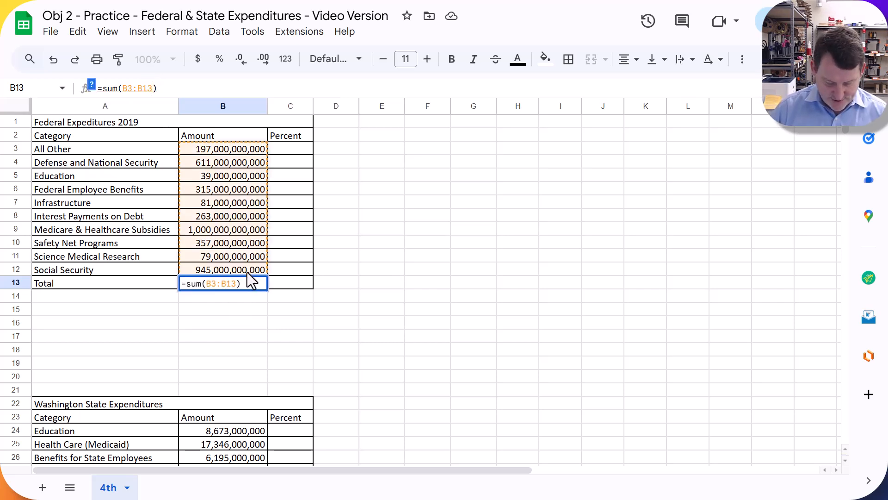
pyautogui.press('BackSpace')
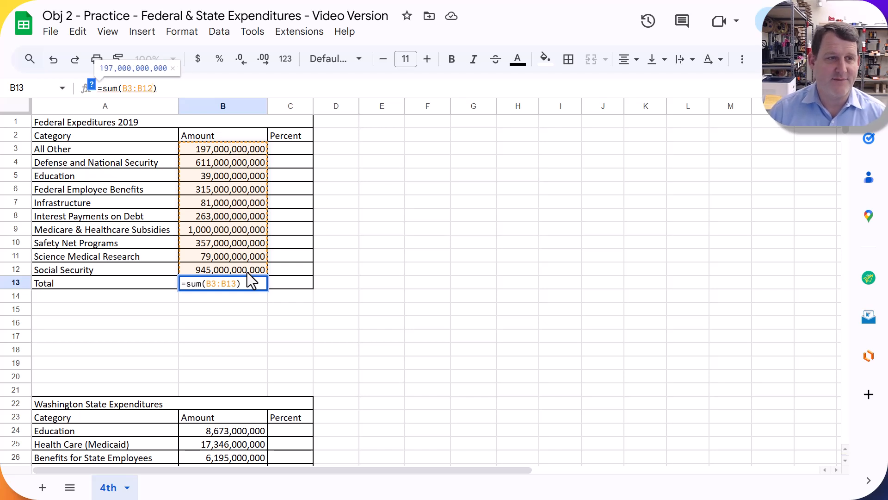
pyautogui.write('2')
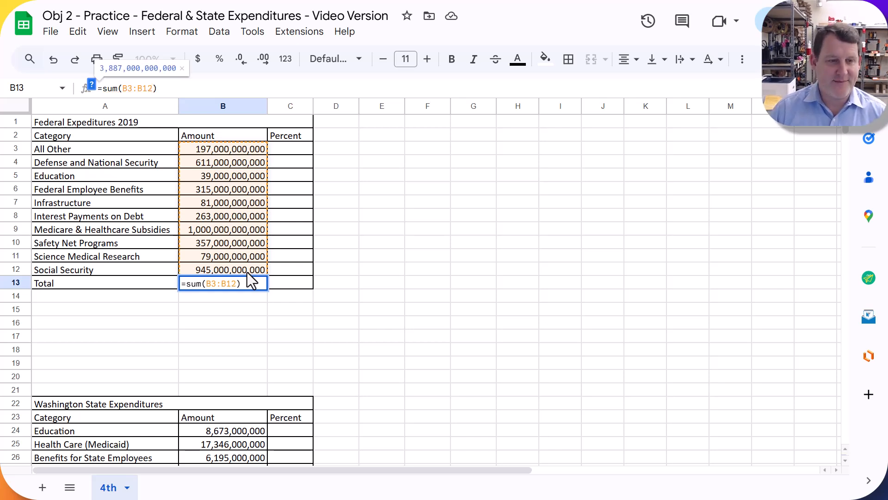
pyautogui.press('Return')
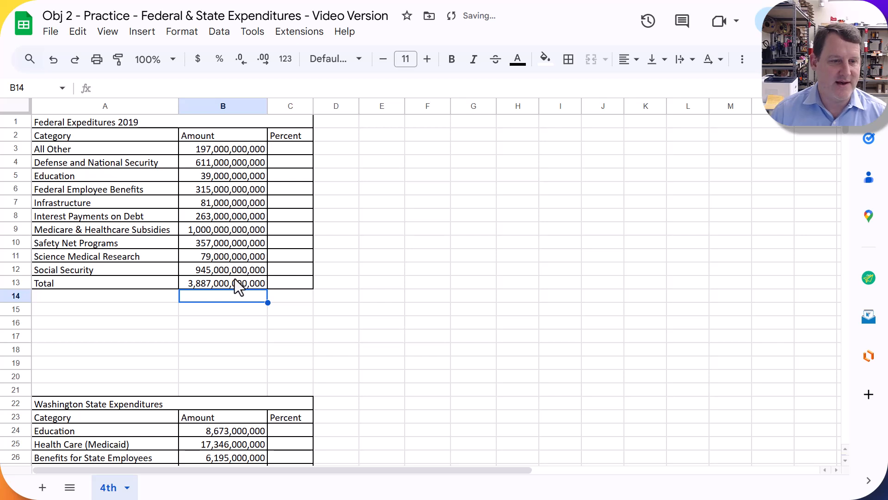
# Format the federal amounts and total in B3:B13 as dollar currency with no decimal places
pyautogui.click(239, 284)
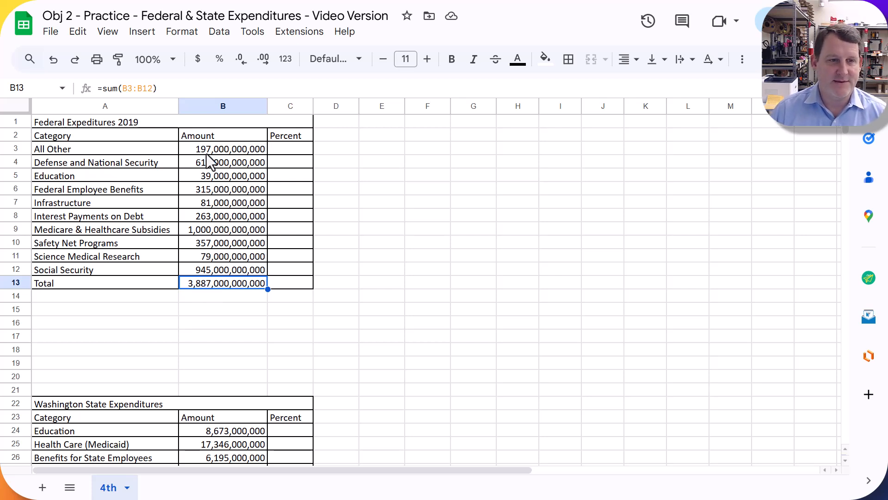
pyautogui.moveTo(205, 146); pyautogui.dragTo(226, 283)
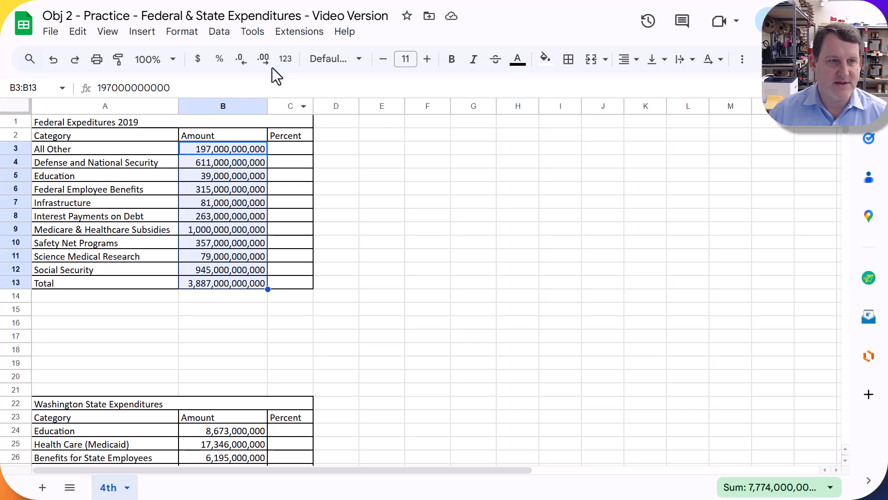
pyautogui.click(198, 58)
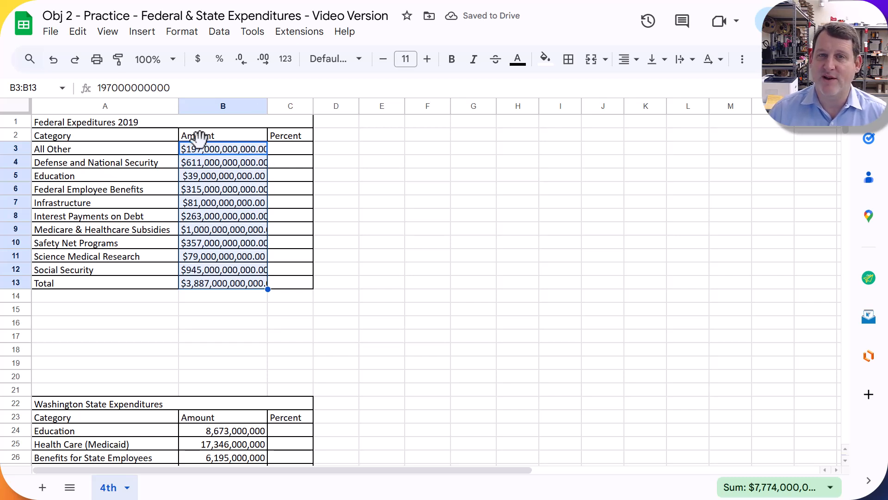
pyautogui.click(241, 60)
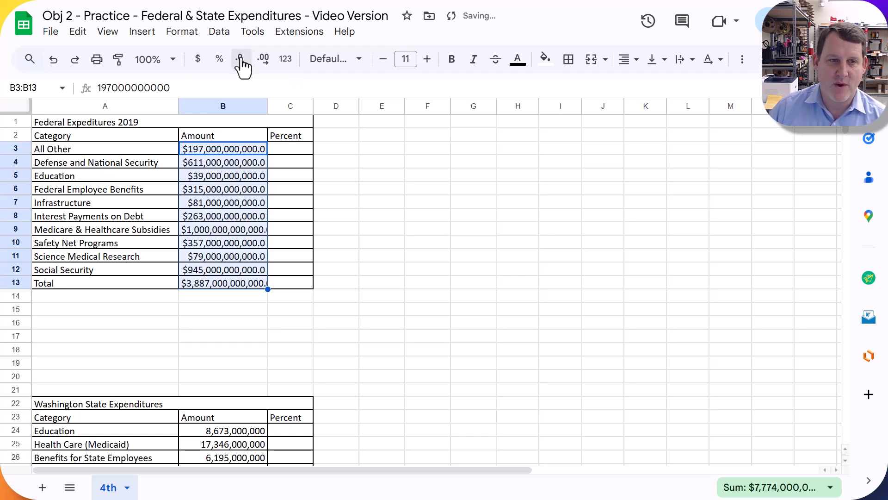
pyautogui.click(241, 59)
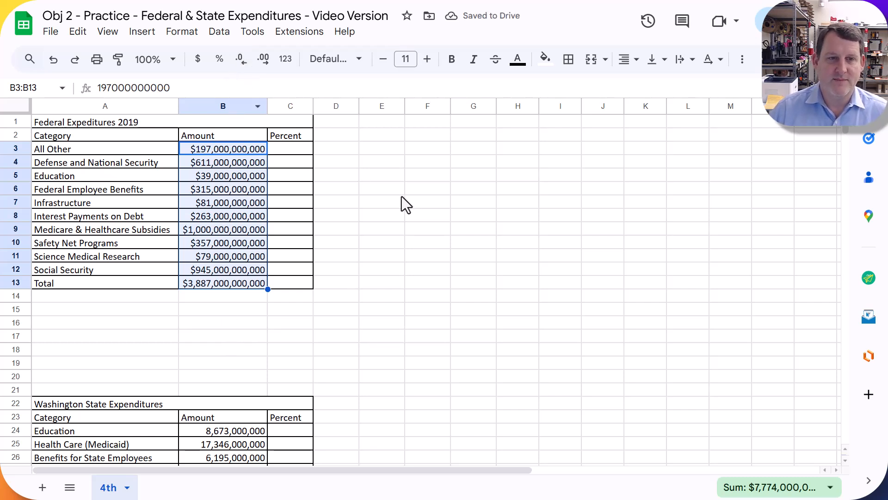
# Enter =B3/B13 in cell C3 to calculate the All Other category's share of the federal total
pyautogui.click(298, 150)
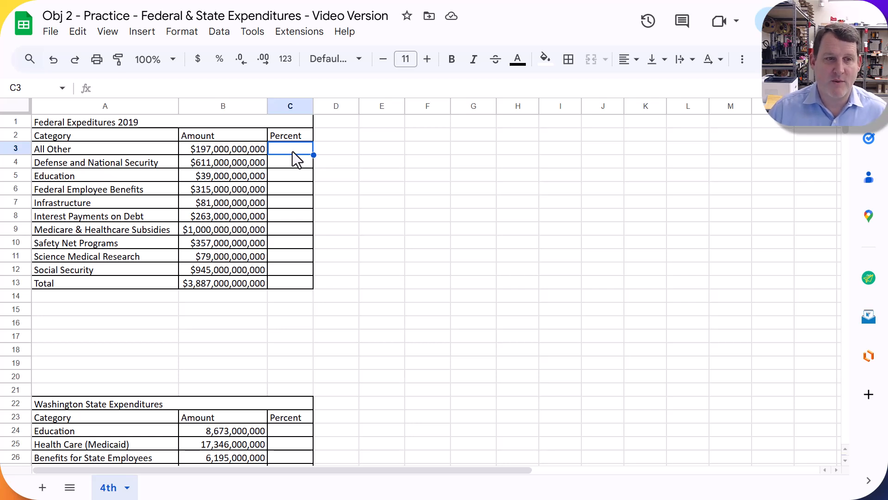
pyautogui.click(214, 149)
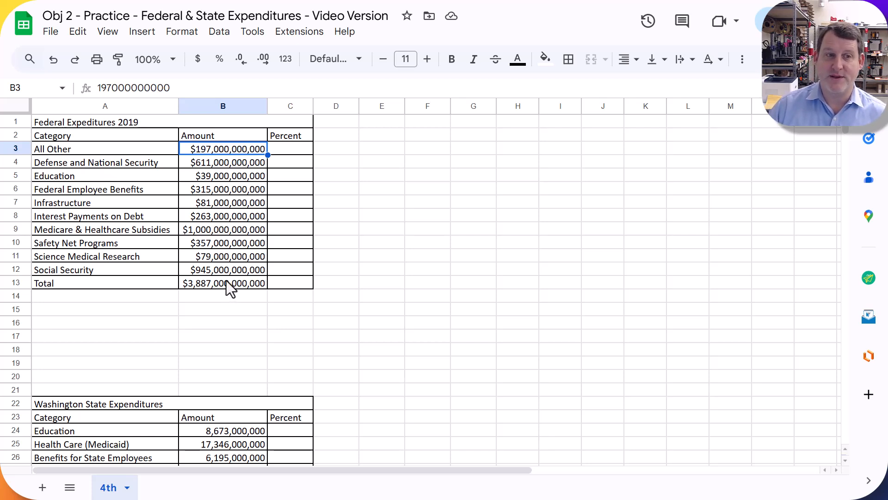
pyautogui.click(279, 147)
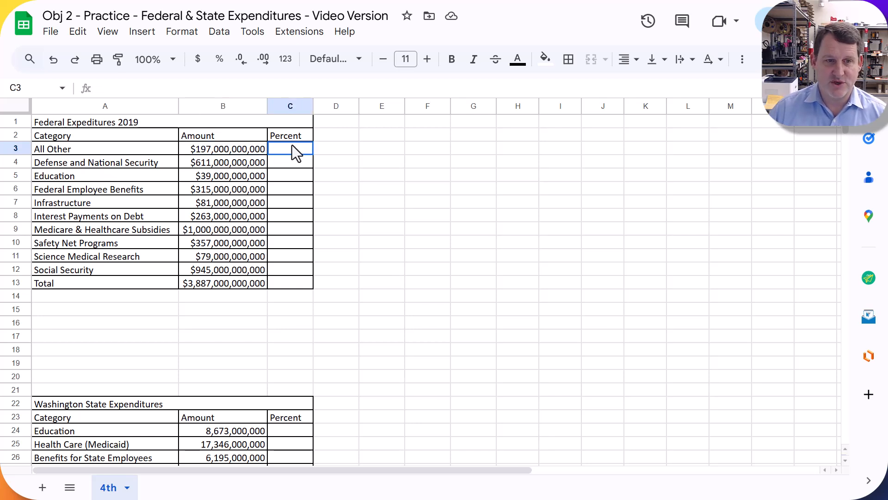
pyautogui.write('=')
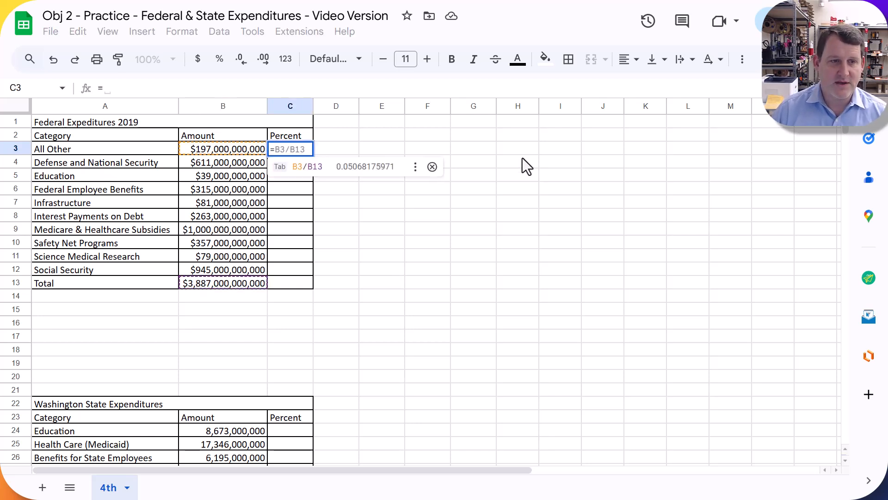
pyautogui.click(240, 148)
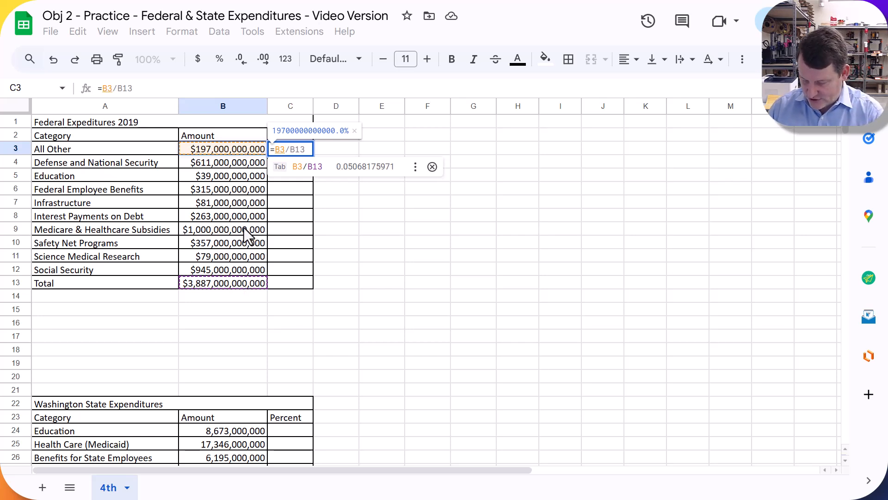
pyautogui.write('/')
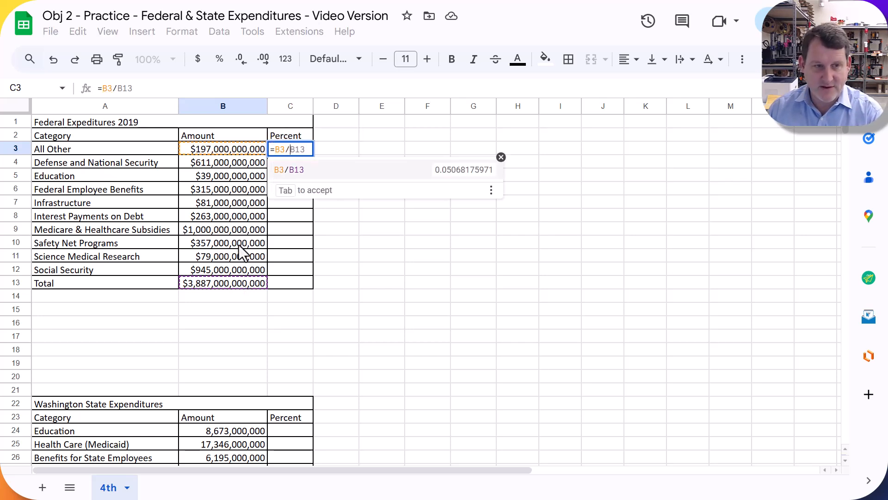
pyautogui.click(222, 283)
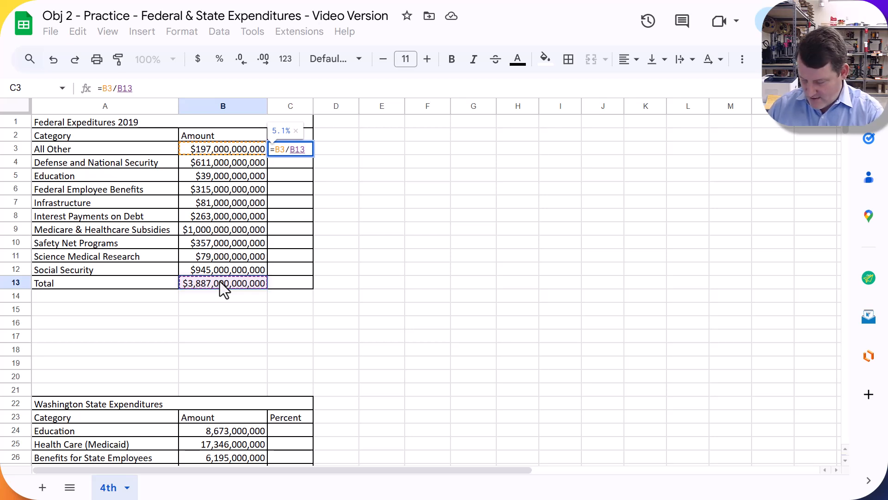
pyautogui.press('Return')
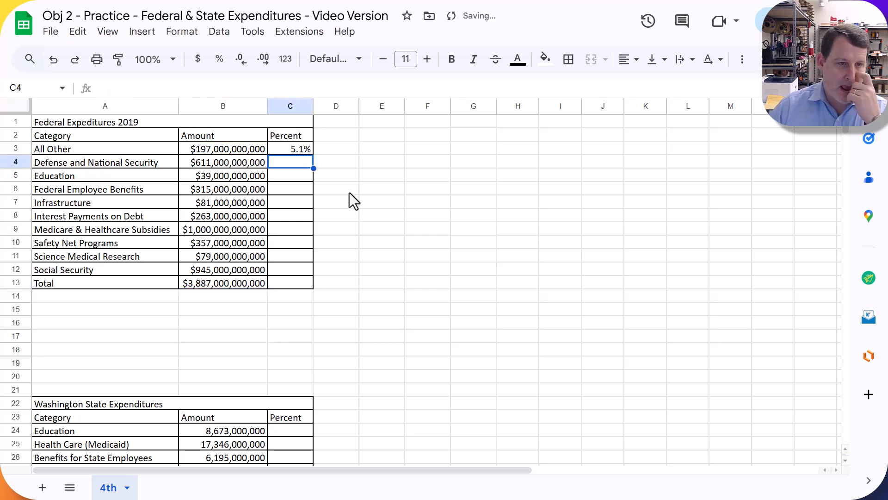
# Examine the cell references in the All Other percent formula in C3 without changing it
pyautogui.click(298, 149)
pyautogui.doubleClick(298, 149)
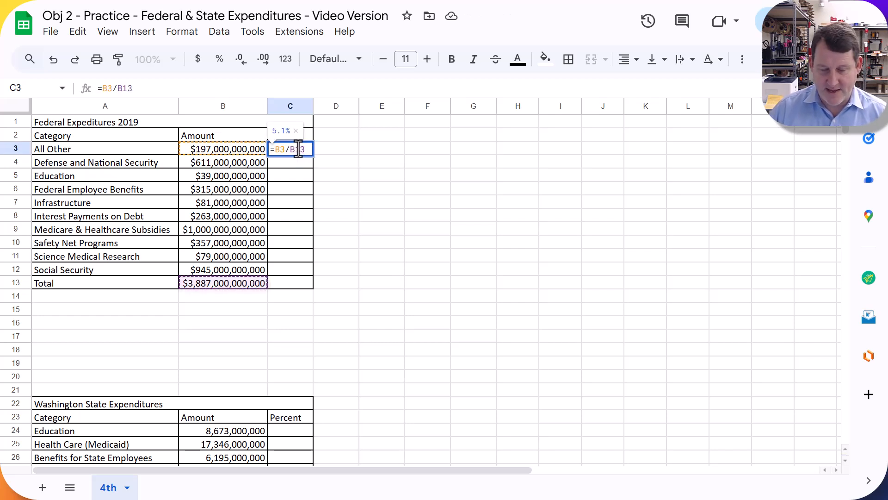
pyautogui.click(345, 144)
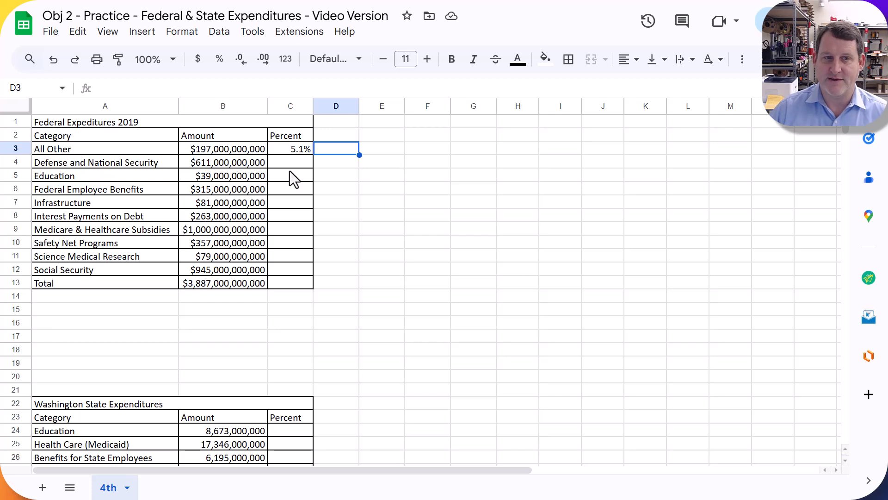
pyautogui.click(288, 151)
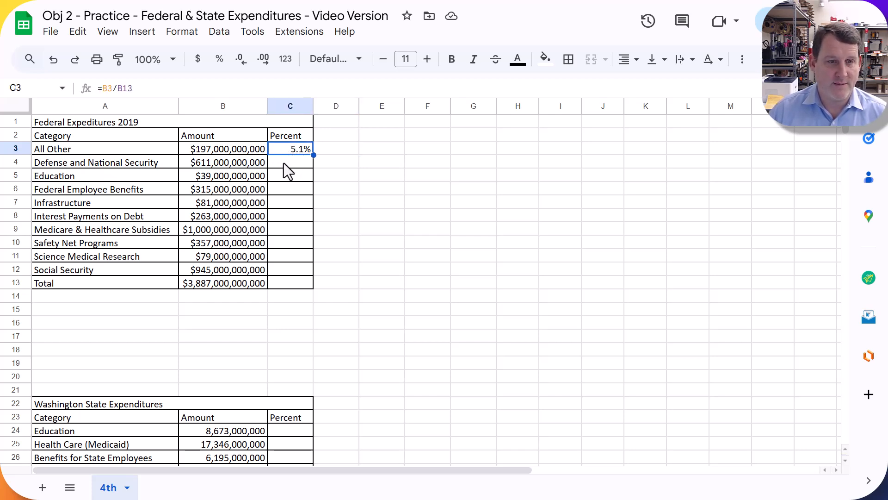
# Make the federal total reference absolute and fill the percent formula =B3/$B$13 down C3:C12
pyautogui.click(284, 162)
pyautogui.click(294, 150)
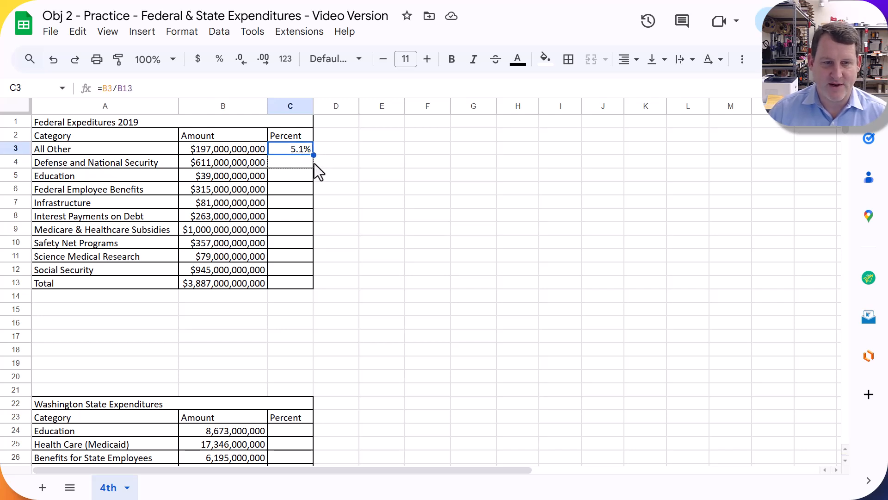
pyautogui.moveTo(315, 163); pyautogui.dragTo(305, 272)
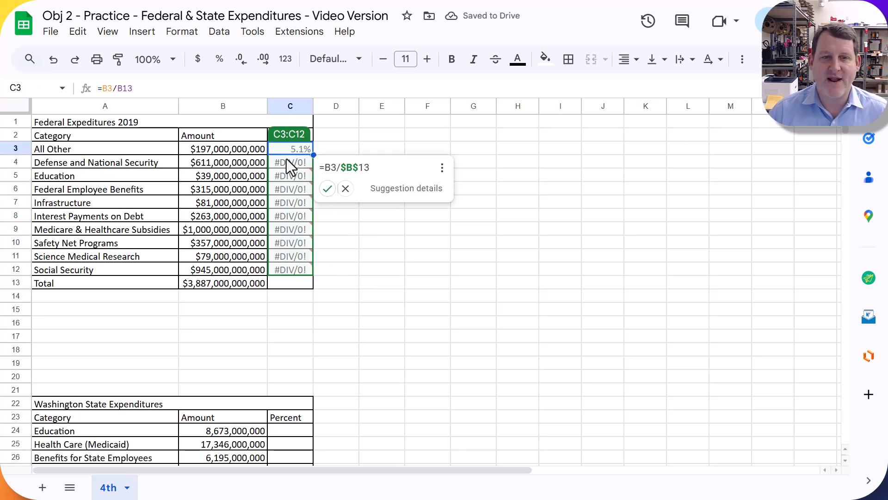
pyautogui.click(327, 188)
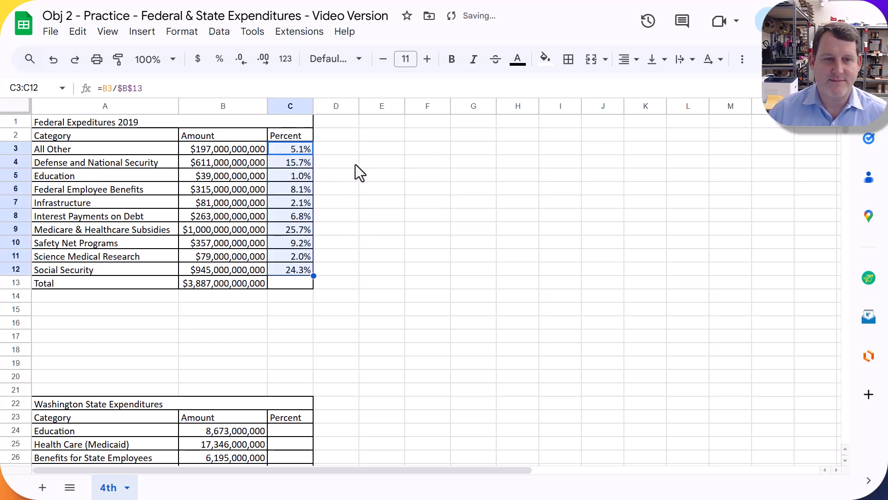
pyautogui.click(283, 163)
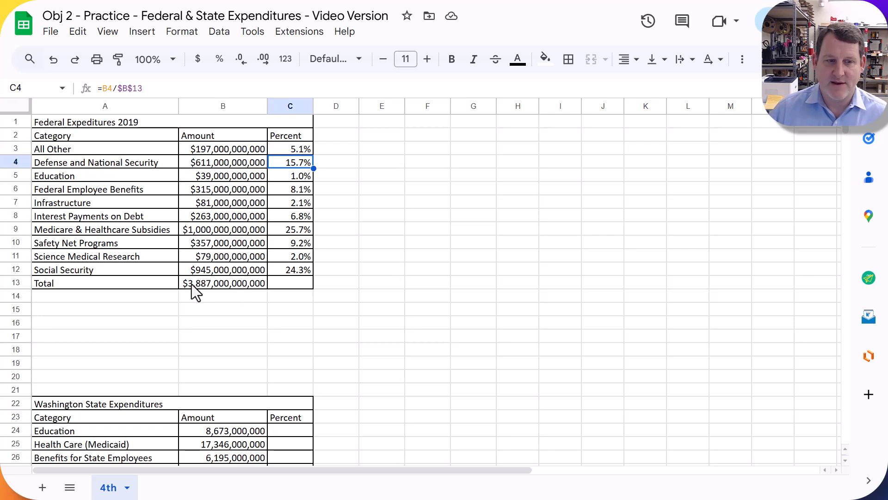
# Enter =sum(C3:C12) in C13 to total the federal percentages
pyautogui.click(287, 283)
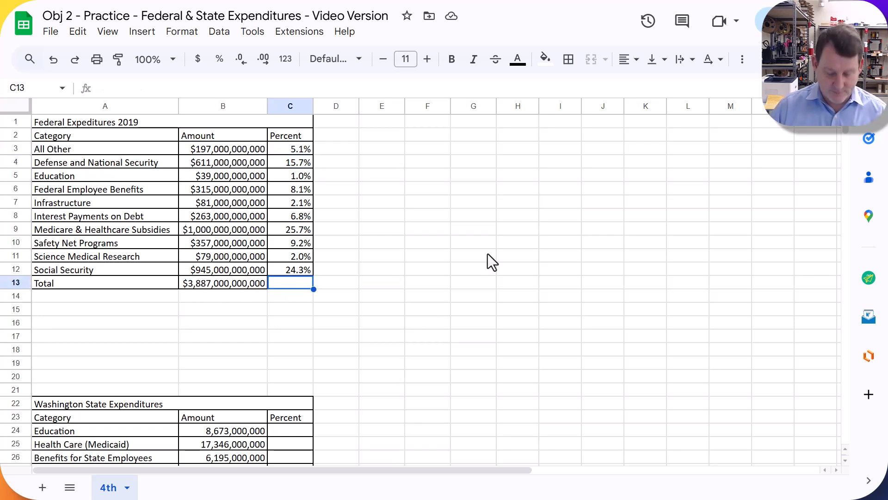
pyautogui.write('=s')
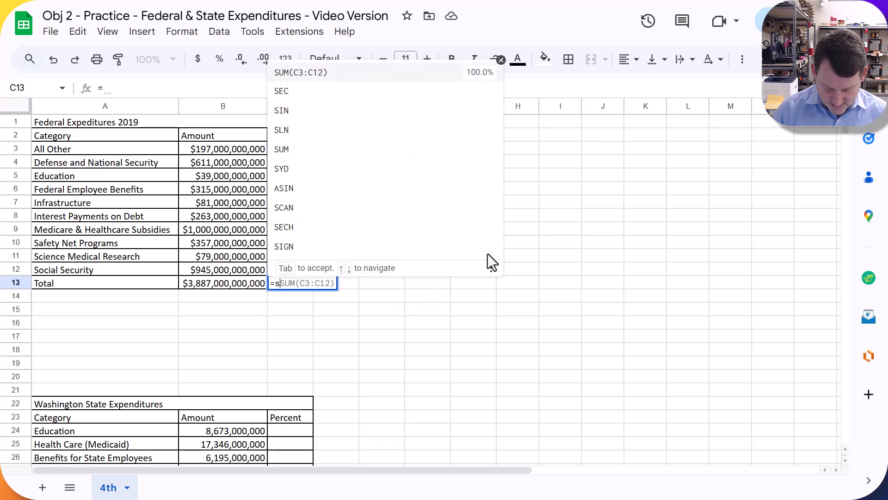
pyautogui.write('um(')
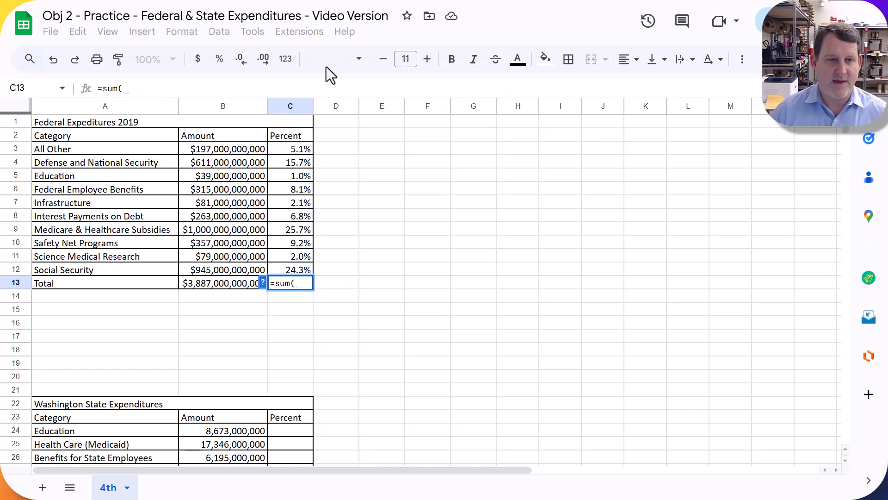
pyautogui.click(284, 149)
pyautogui.moveTo(285, 159); pyautogui.dragTo(307, 272)
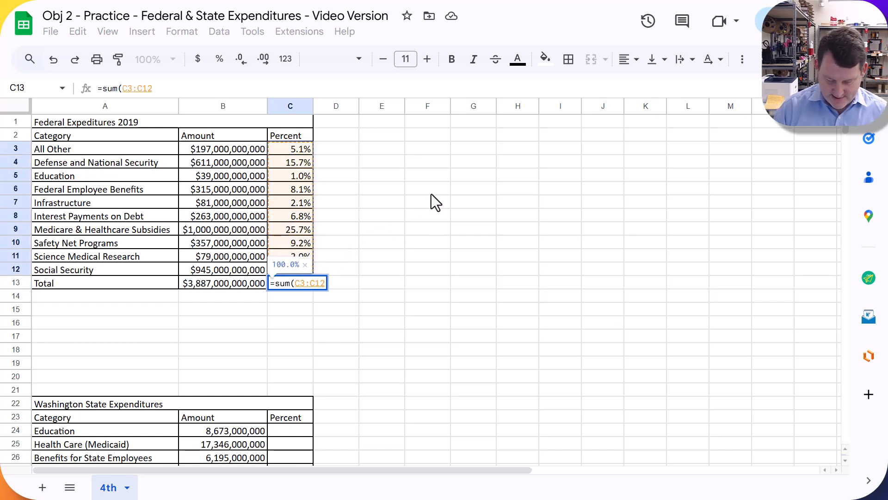
pyautogui.write(')')
pyautogui.press('Return')
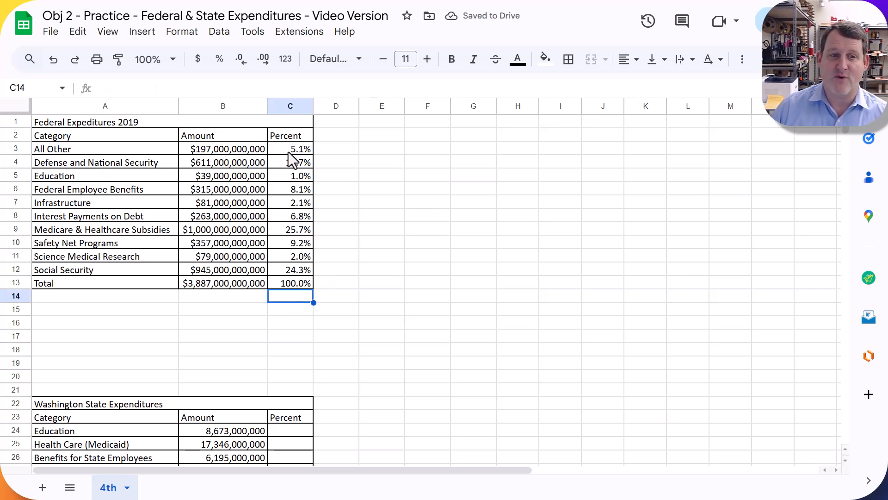
pyautogui.click(284, 283)
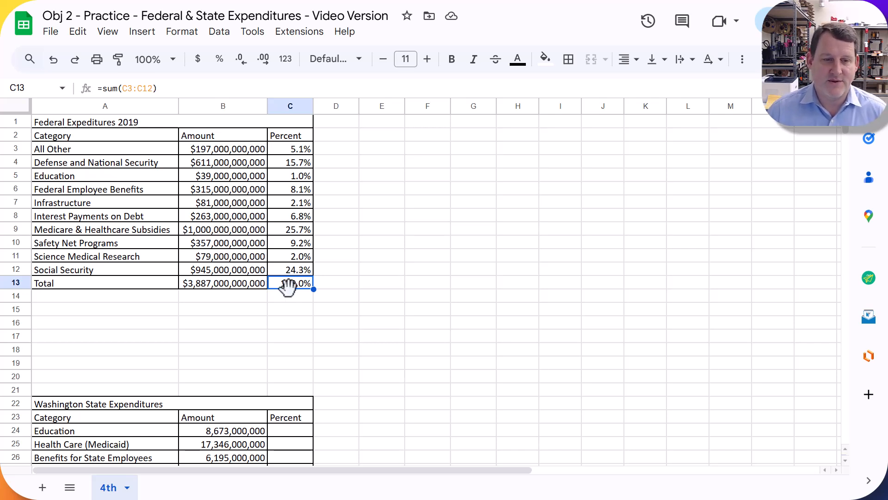
pyautogui.click(403, 229)
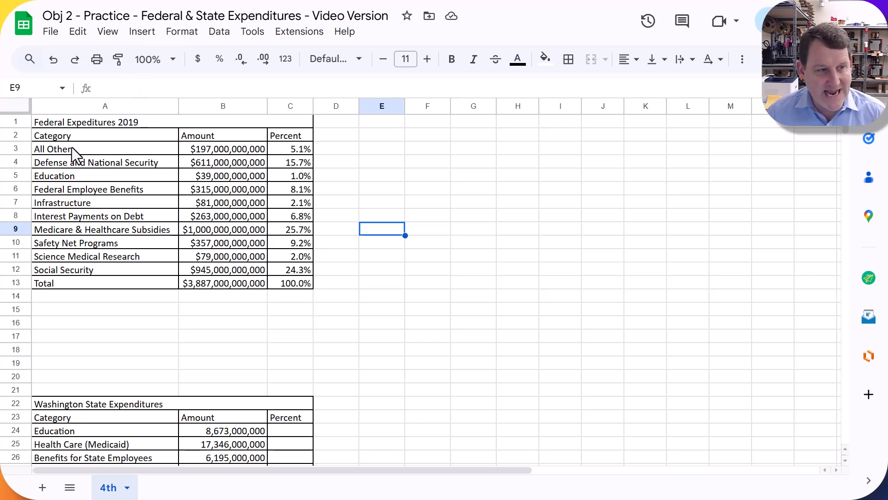
# Sort the federal category rows A3:C12 by column B in A to Z order, excluding the total row
pyautogui.moveTo(71, 147); pyautogui.dragTo(229, 152)
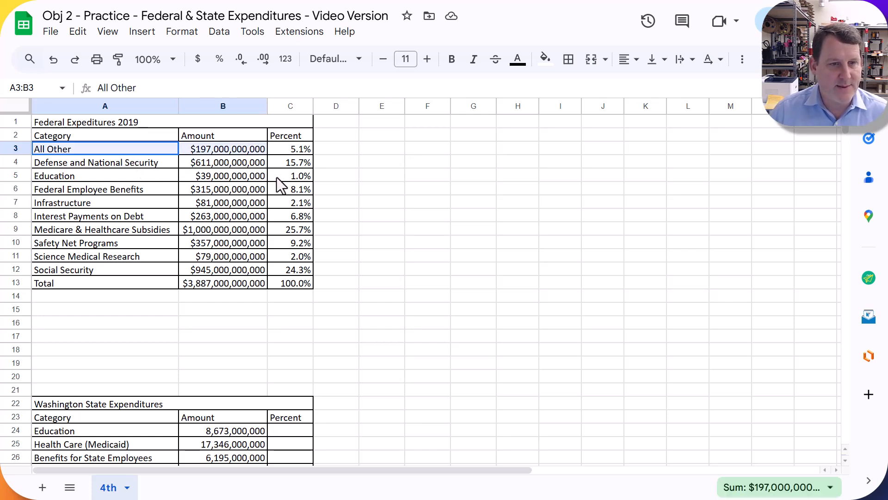
pyautogui.moveTo(280, 185); pyautogui.dragTo(297, 268)
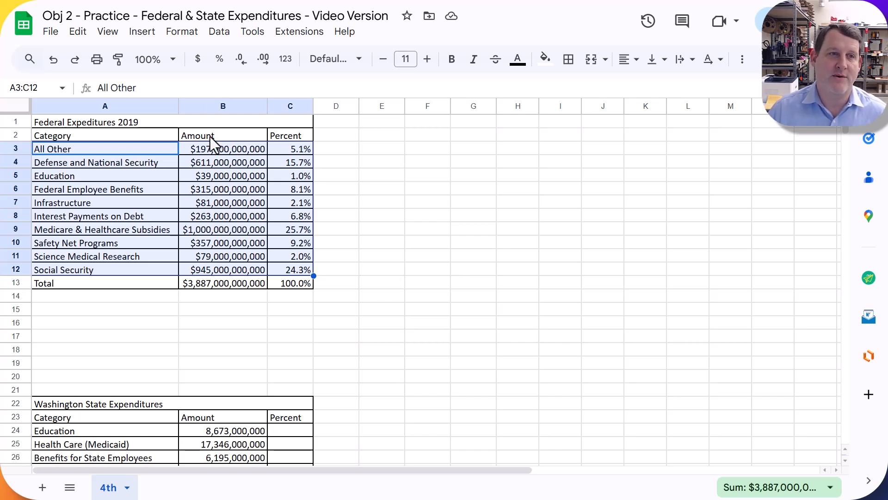
pyautogui.click(216, 33)
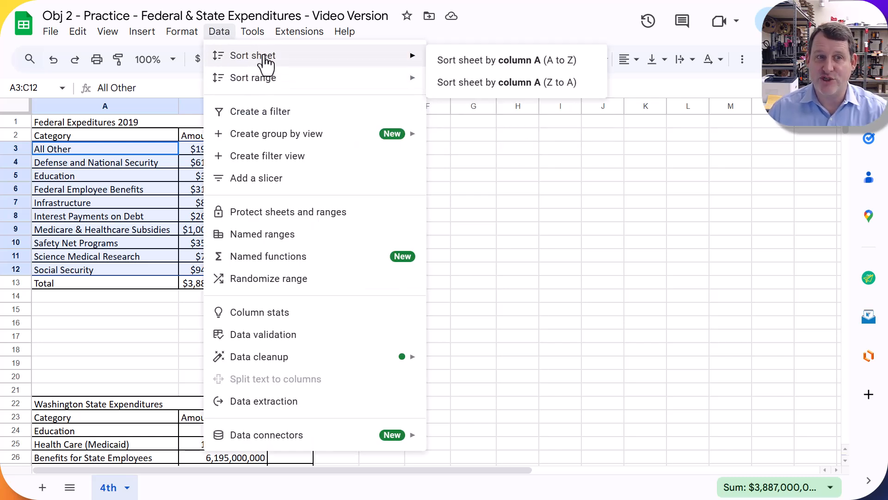
pyautogui.moveTo(261, 83)
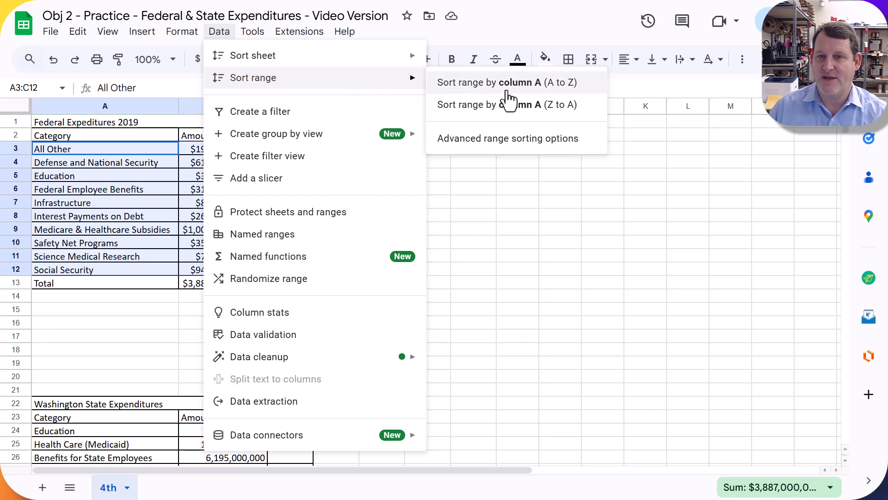
pyautogui.click(519, 147)
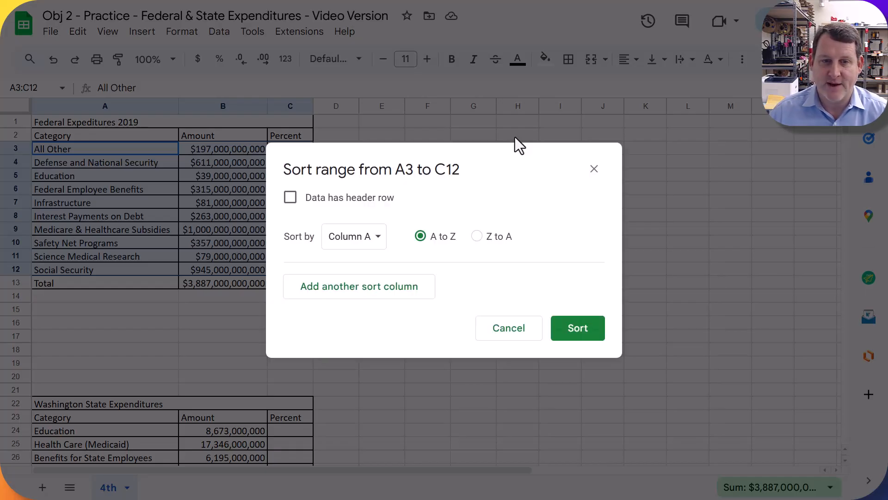
pyautogui.click(352, 239)
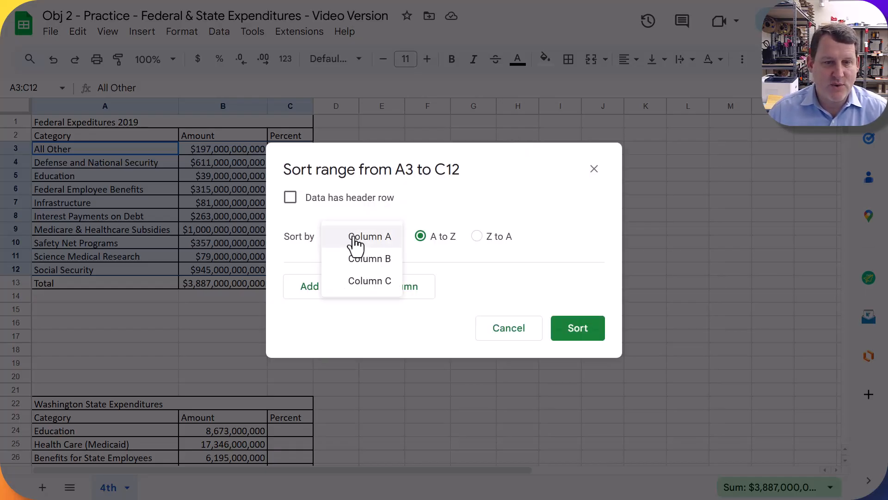
pyautogui.click(360, 259)
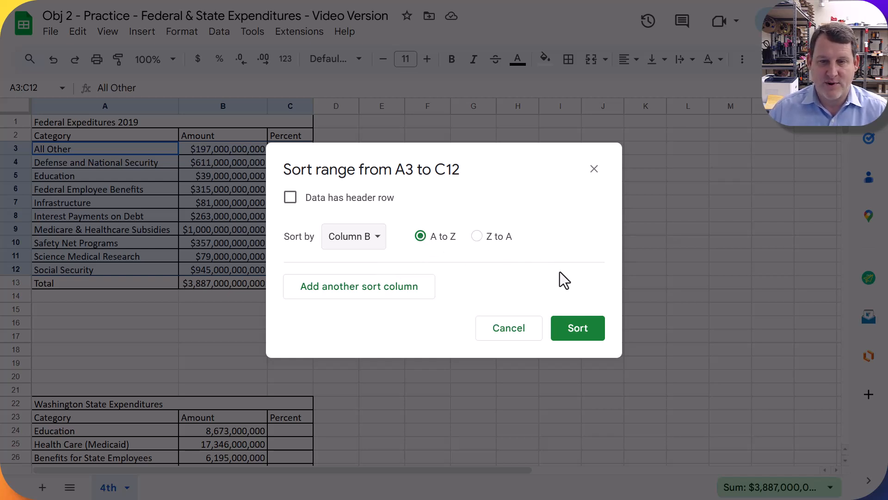
pyautogui.click(579, 329)
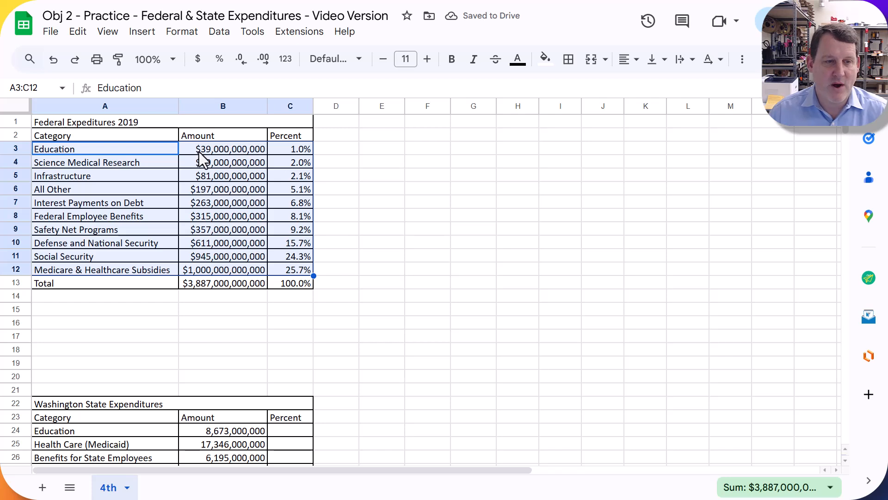
# Sort the federal range A3:C12 by column A in Z to A order
pyautogui.click(217, 34)
pyautogui.moveTo(297, 85)
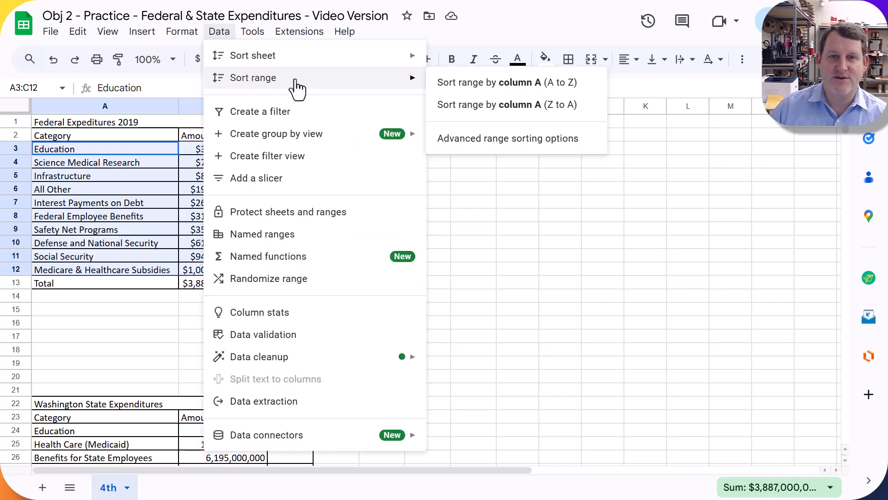
pyautogui.click(481, 141)
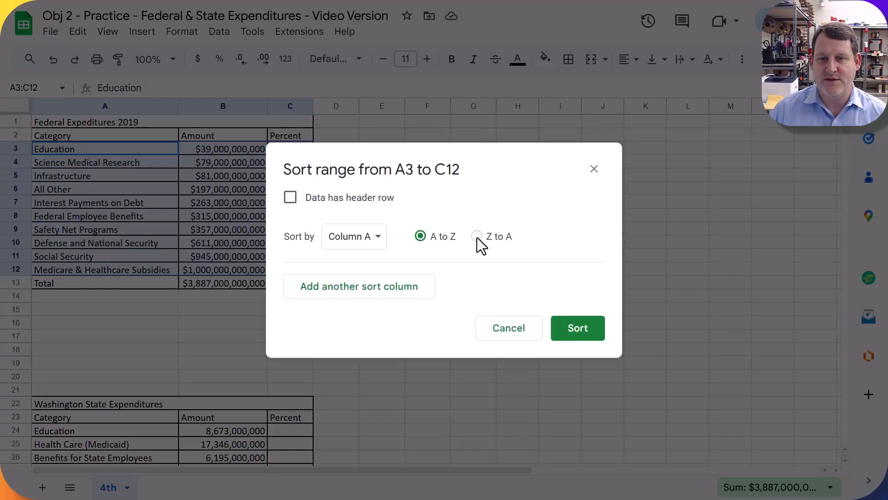
pyautogui.click(477, 236)
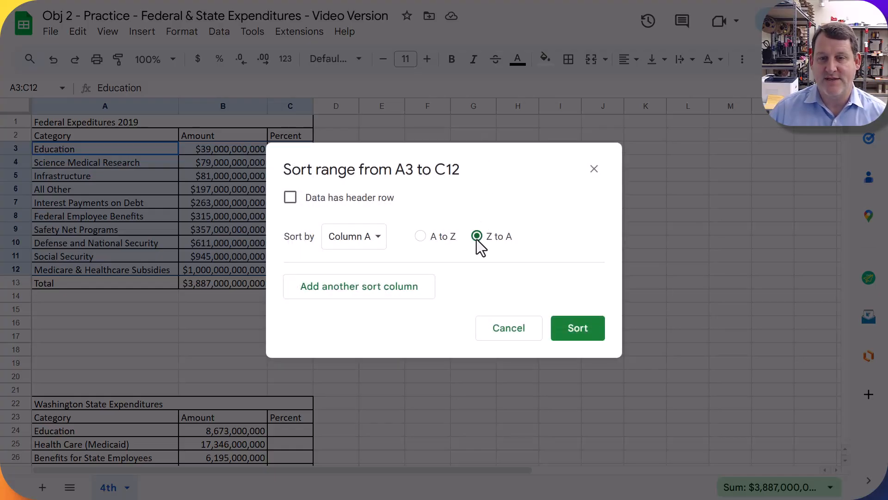
pyautogui.click(577, 328)
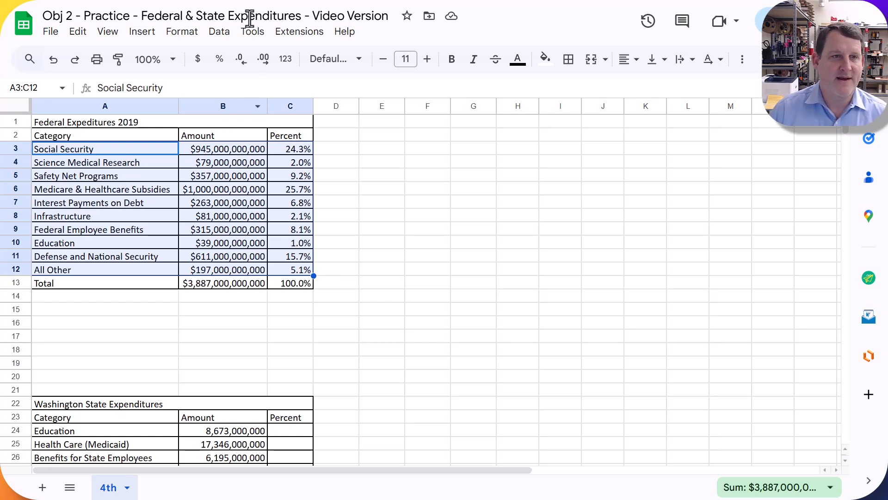
# Sort the federal range A3:C12 by column B in Z to A order so the largest amounts come first
pyautogui.click(220, 33)
pyautogui.moveTo(268, 82)
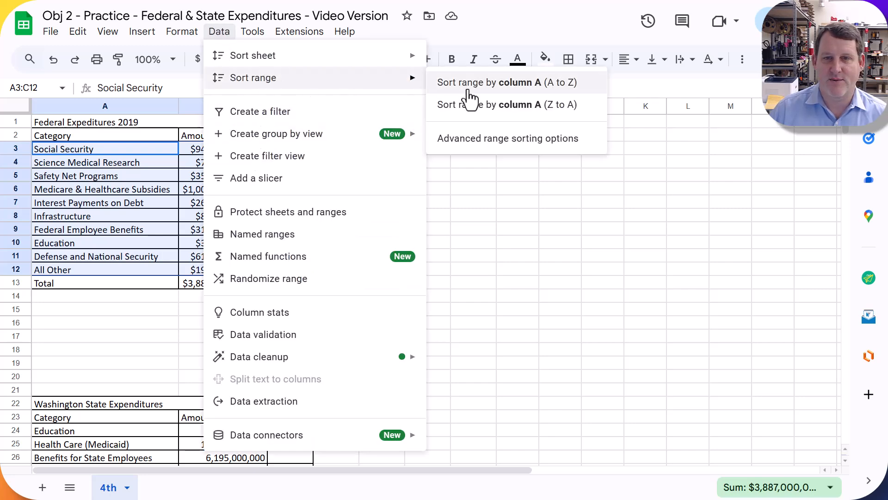
pyautogui.click(488, 156)
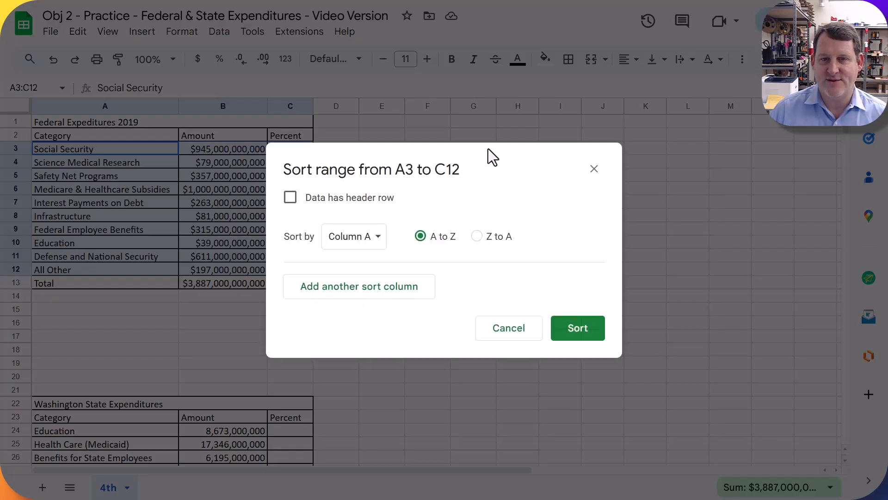
pyautogui.click(348, 238)
pyautogui.click(356, 259)
pyautogui.click(476, 236)
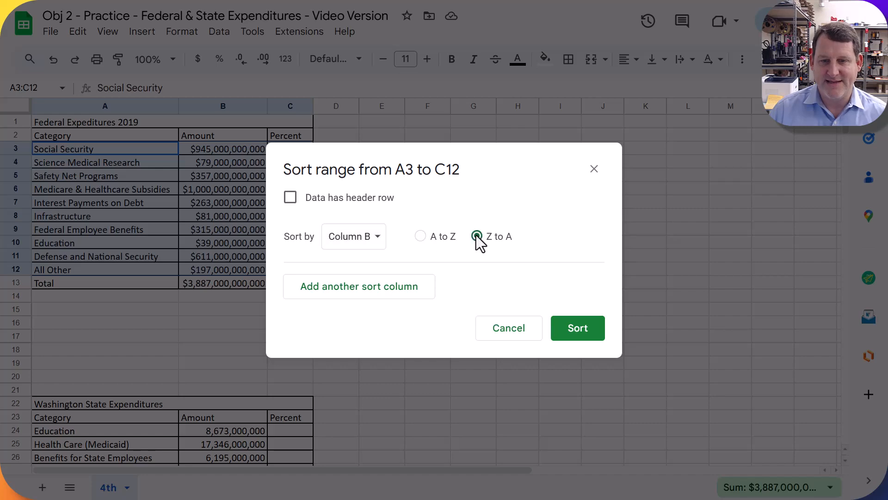
pyautogui.click(576, 338)
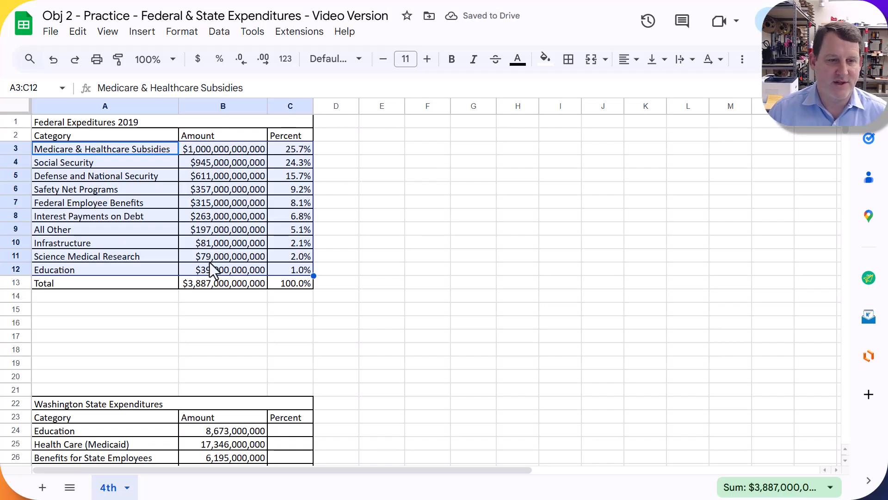
# Insert a chart of the federal table without selecting its data range, and delete it
pyautogui.click(338, 149)
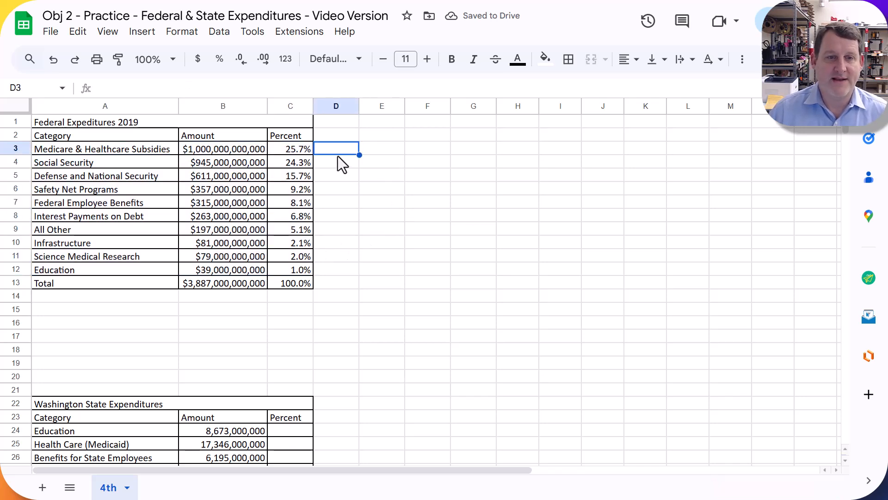
pyautogui.click(218, 34)
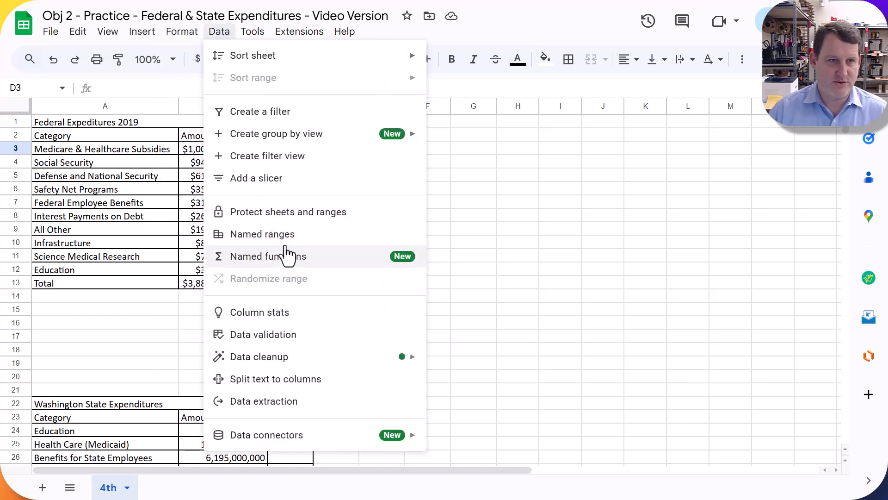
pyautogui.moveTo(146, 33)
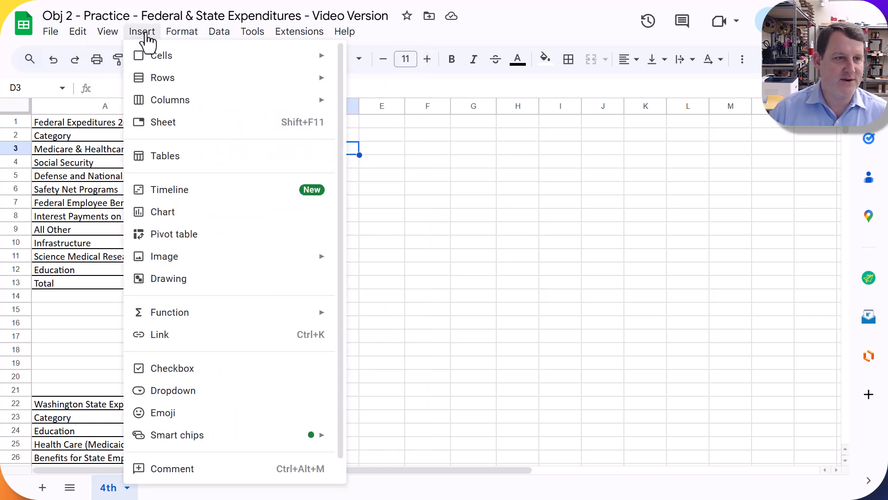
pyautogui.click(267, 224)
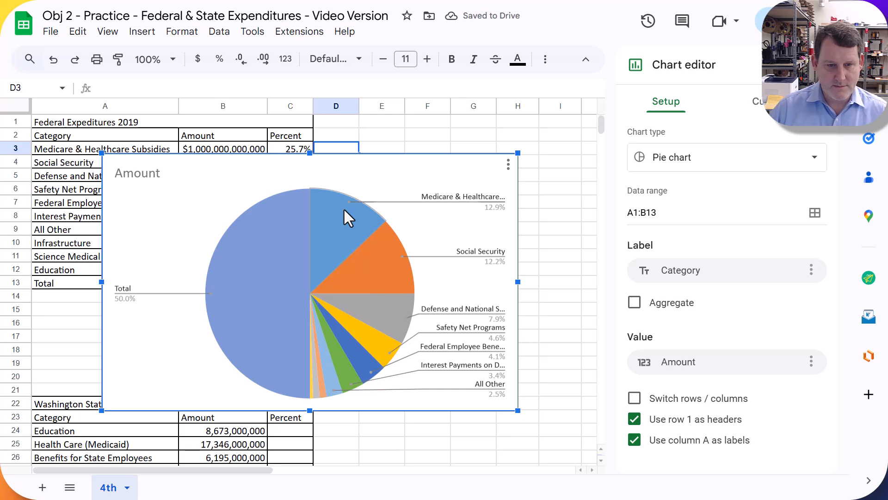
pyautogui.click(419, 172)
pyautogui.click(474, 156)
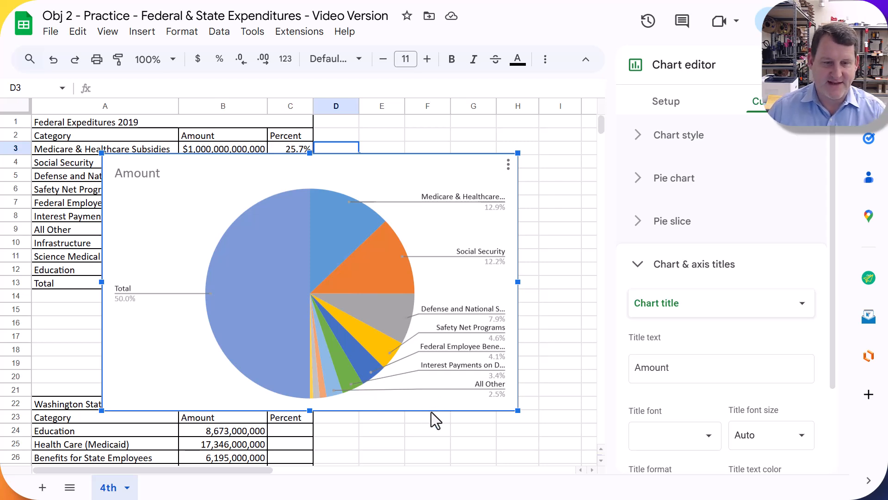
pyautogui.press('Delete')
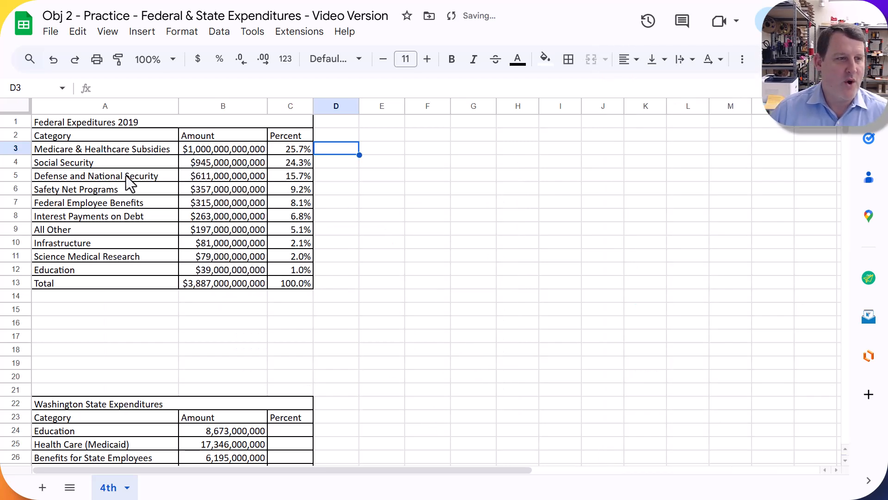
# Insert a pie chart of the federal categories and amounts in A3:B12, leaving out the total row
pyautogui.moveTo(67, 149); pyautogui.dragTo(240, 273)
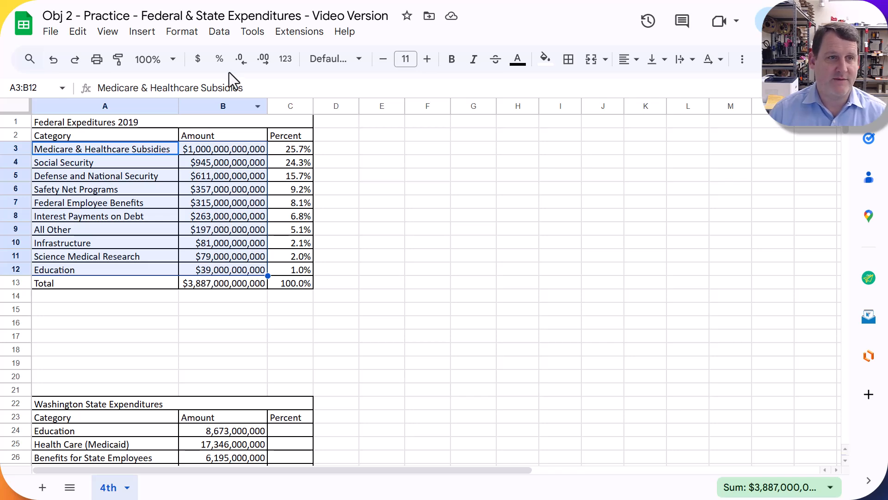
pyautogui.click(142, 32)
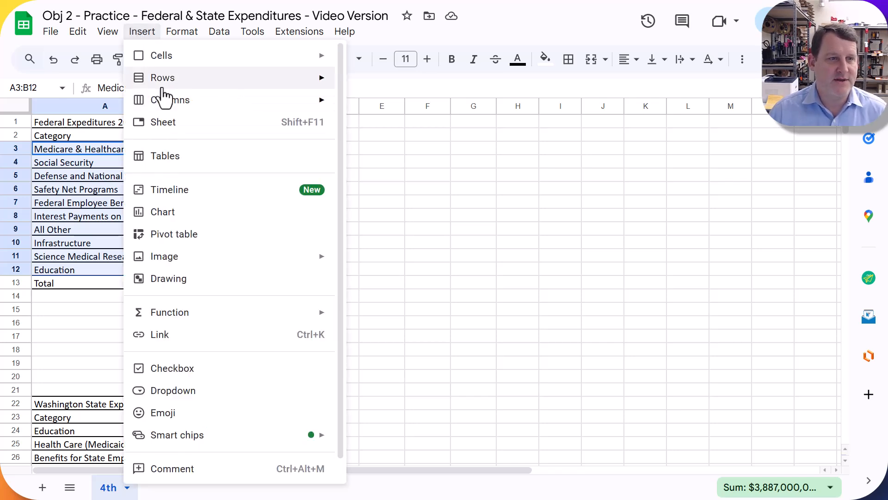
pyautogui.press('Escape')
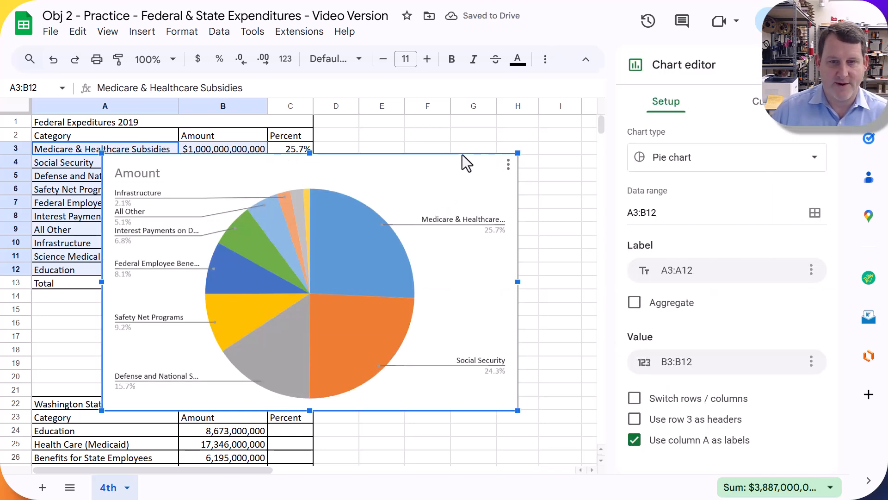
pyautogui.moveTo(513, 145); pyautogui.dragTo(511, 142)
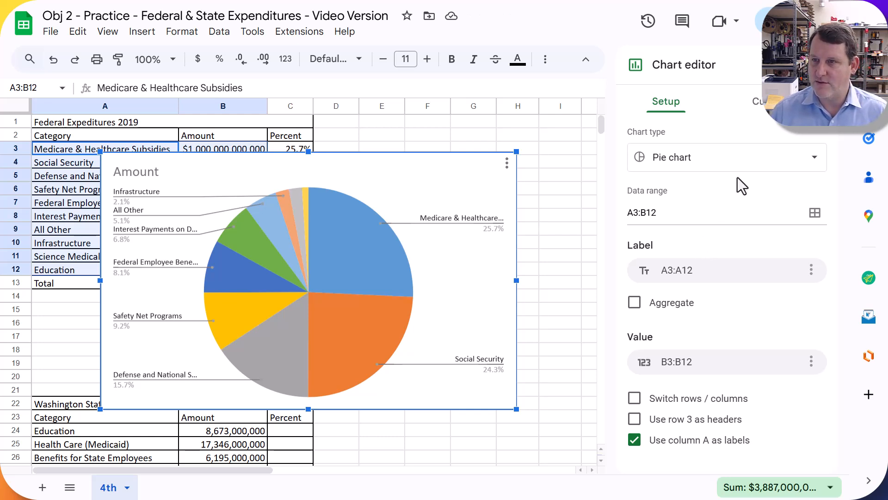
# Look through the federal chart's customization options for chart style, pie chart and pie slice
pyautogui.click(759, 101)
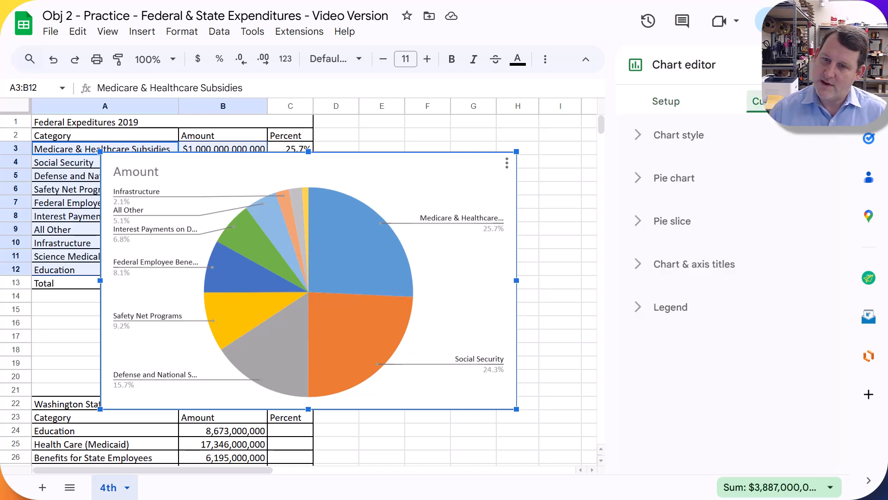
pyautogui.click(679, 143)
pyautogui.click(676, 138)
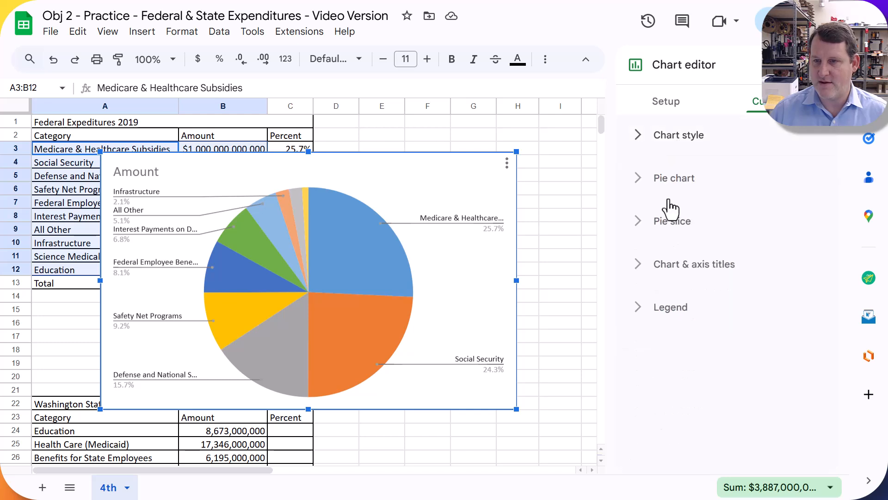
pyautogui.click(672, 180)
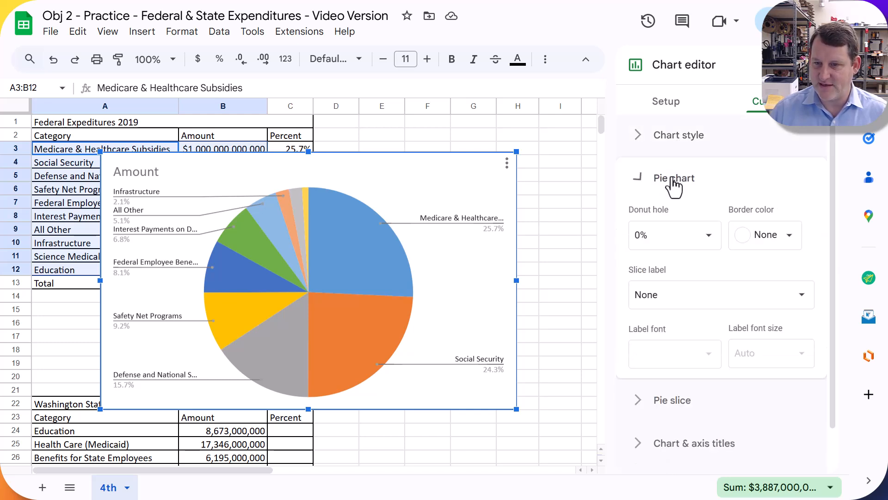
pyautogui.click(670, 178)
pyautogui.click(668, 223)
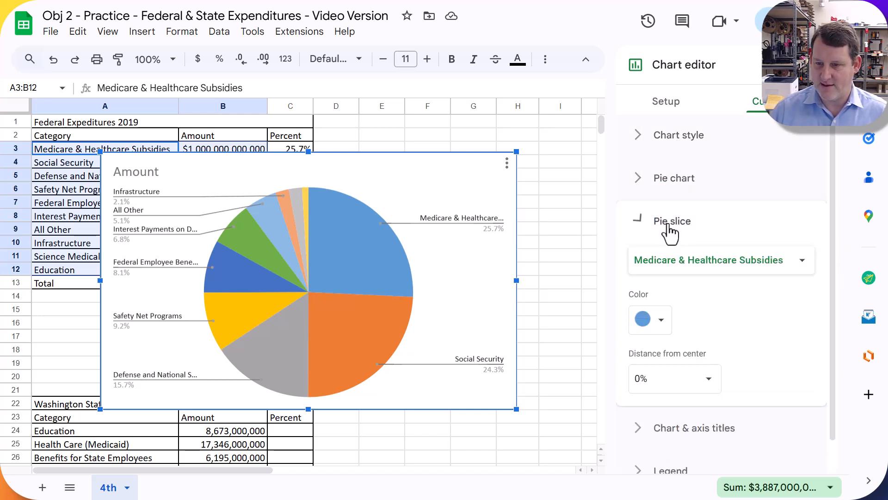
pyautogui.click(668, 223)
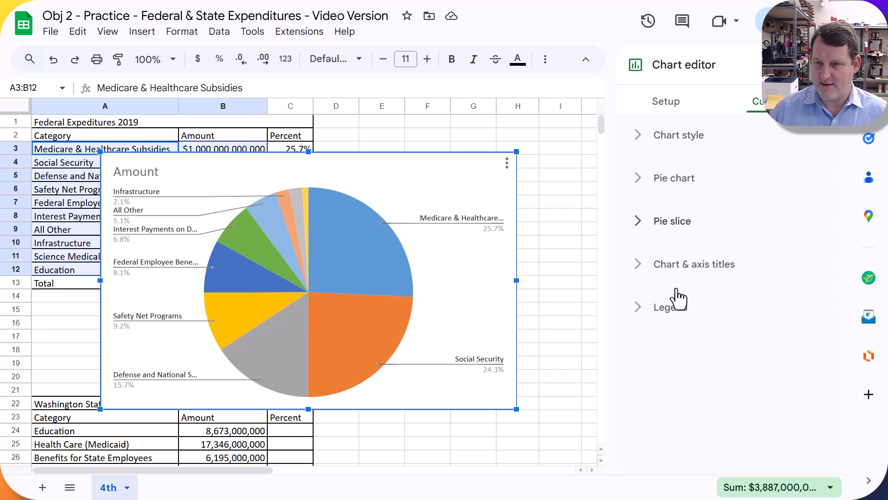
# Change the federal chart's type to 3D pie chart
pyautogui.click(683, 111)
pyautogui.click(687, 160)
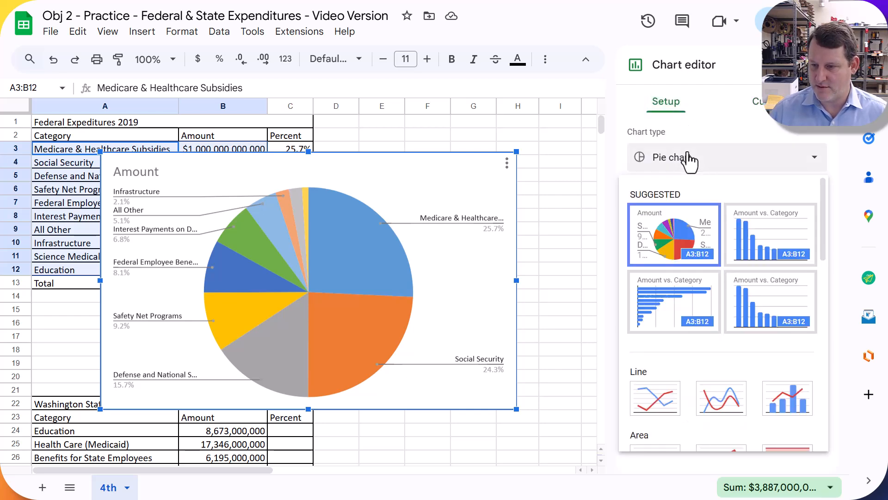
pyautogui.scroll(-9, 683, 285)
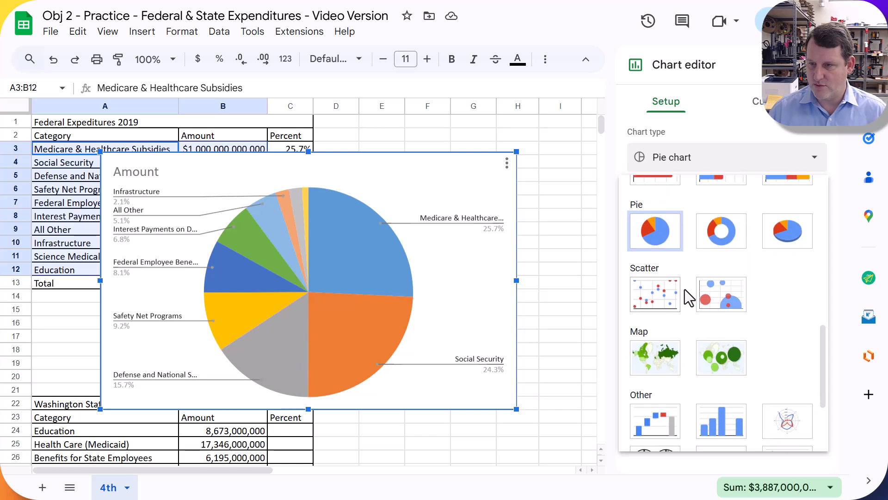
pyautogui.click(793, 236)
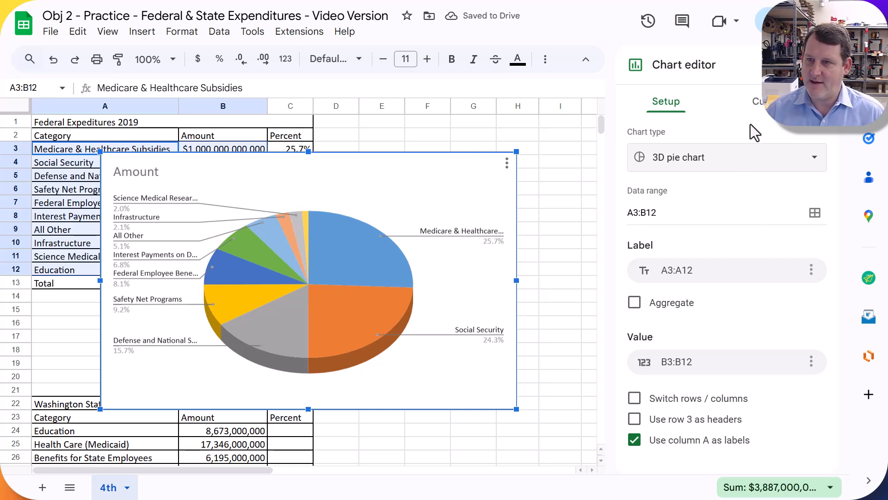
# Give the federal 3D pie chart a 50% donut hole and leave the chart editor
pyautogui.click(759, 102)
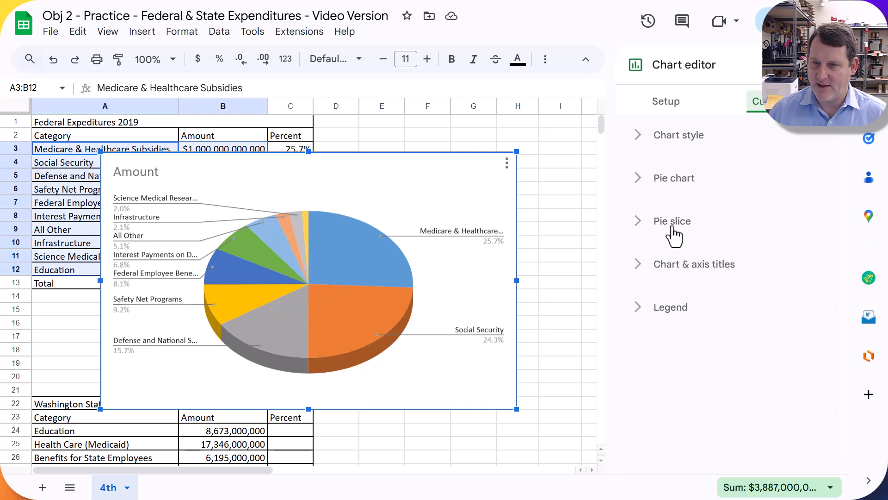
pyautogui.click(679, 152)
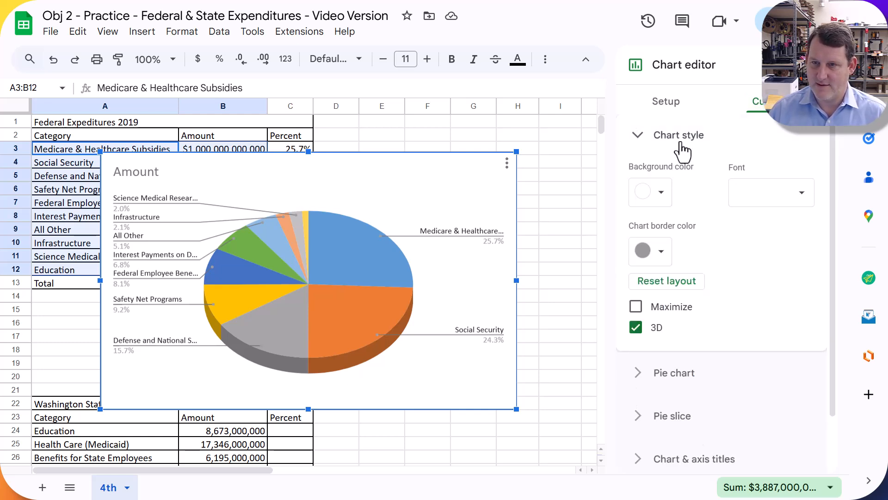
pyautogui.click(679, 139)
pyautogui.click(675, 180)
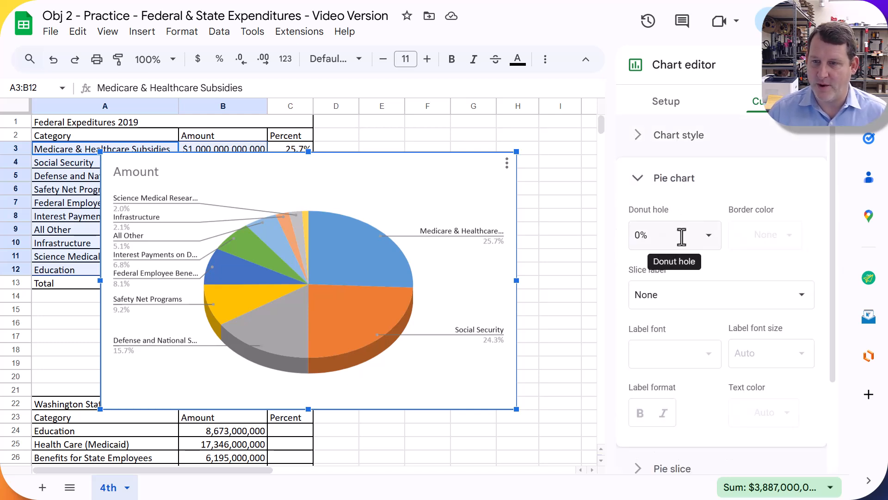
pyautogui.click(701, 235)
pyautogui.click(664, 310)
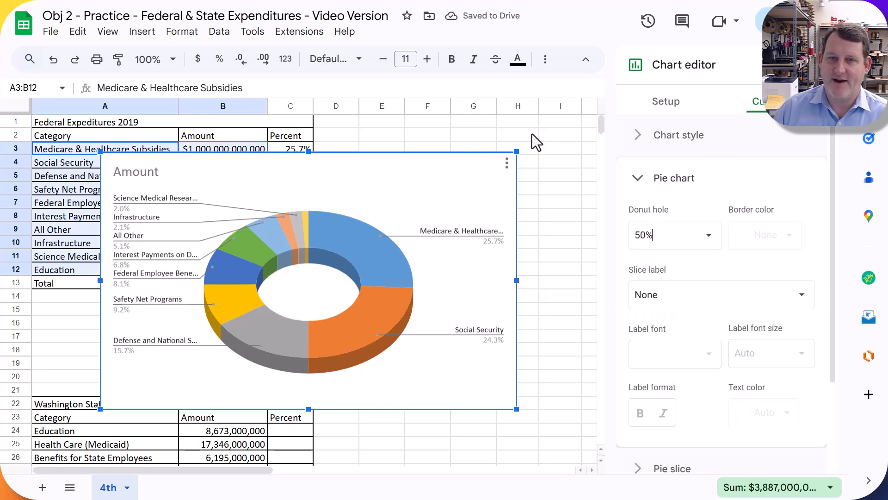
pyautogui.click(534, 163)
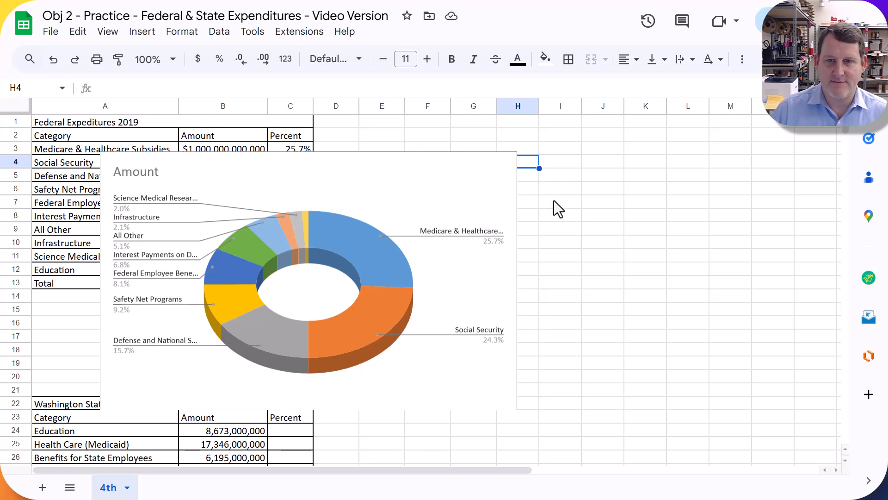
# Move the federal chart beside its table and resize it to span about columns D to L and rows 1 to 20
pyautogui.click(496, 186)
pyautogui.moveTo(297, 190); pyautogui.dragTo(526, 147)
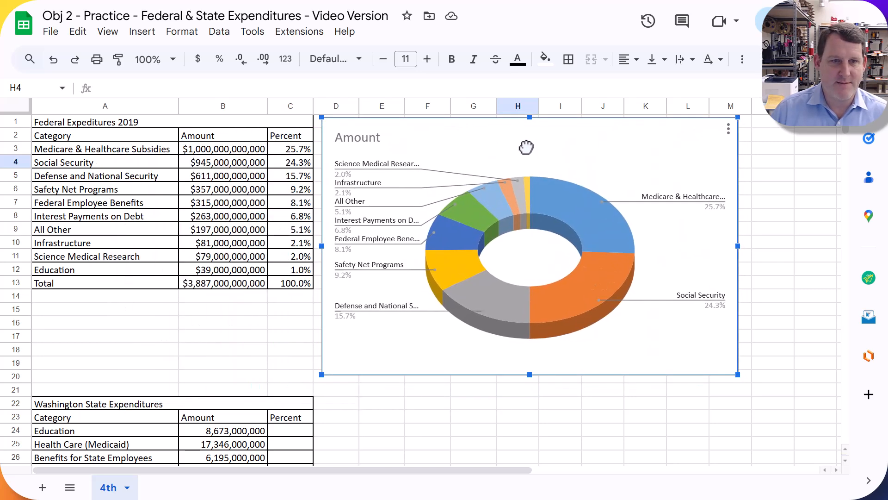
pyautogui.moveTo(737, 374); pyautogui.dragTo(640, 318)
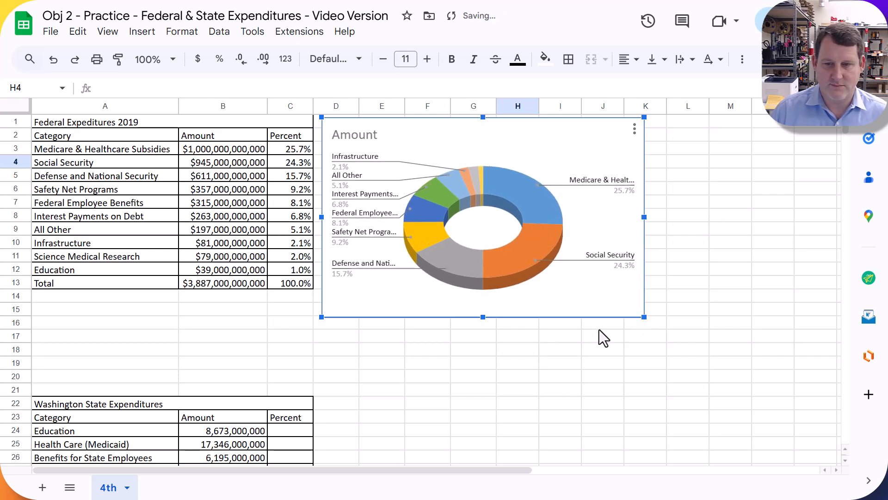
pyautogui.moveTo(484, 319); pyautogui.dragTo(703, 397)
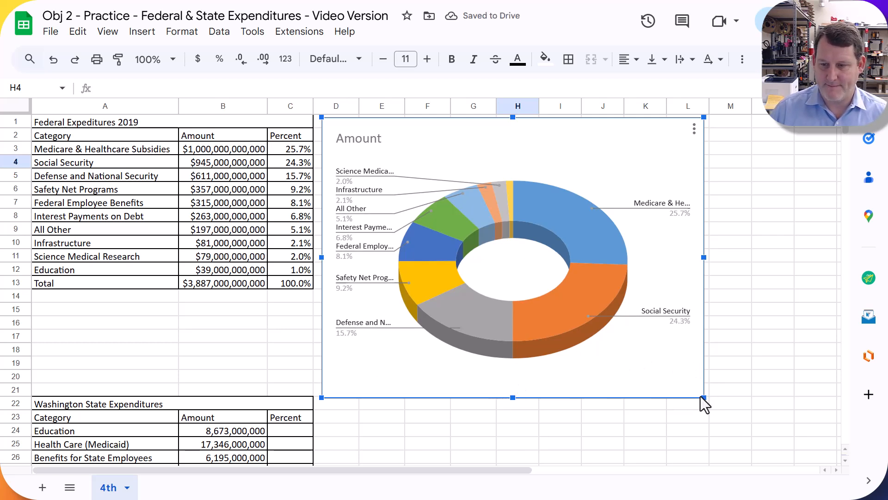
pyautogui.moveTo(706, 396); pyautogui.dragTo(689, 386)
pyautogui.scroll(-3, 472, 343)
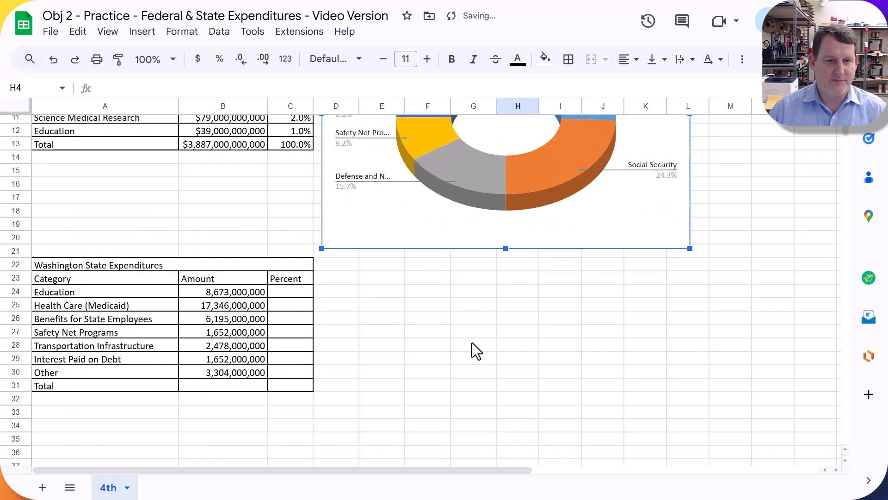
pyautogui.scroll(3, 458, 329)
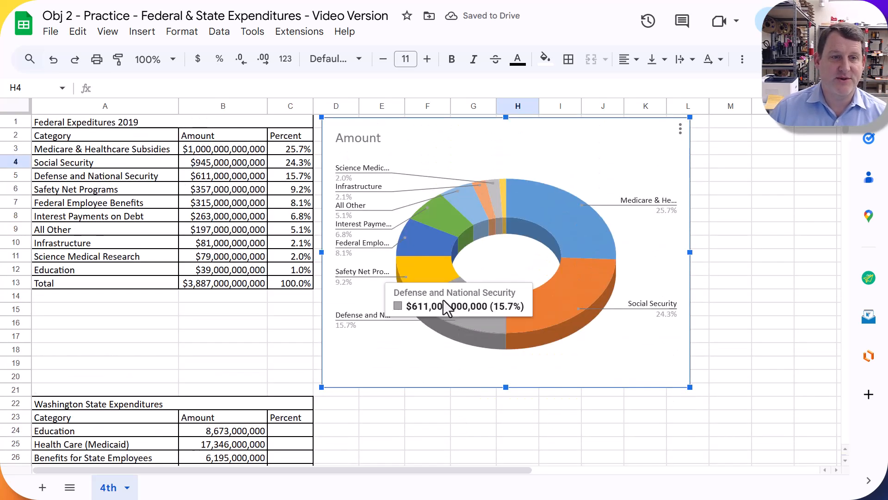
# Replace the federal chart's title with "Federal Expenditures 2019", correcting the misspelled word with the spelling suggestion
pyautogui.scroll(-3, 153, 210)
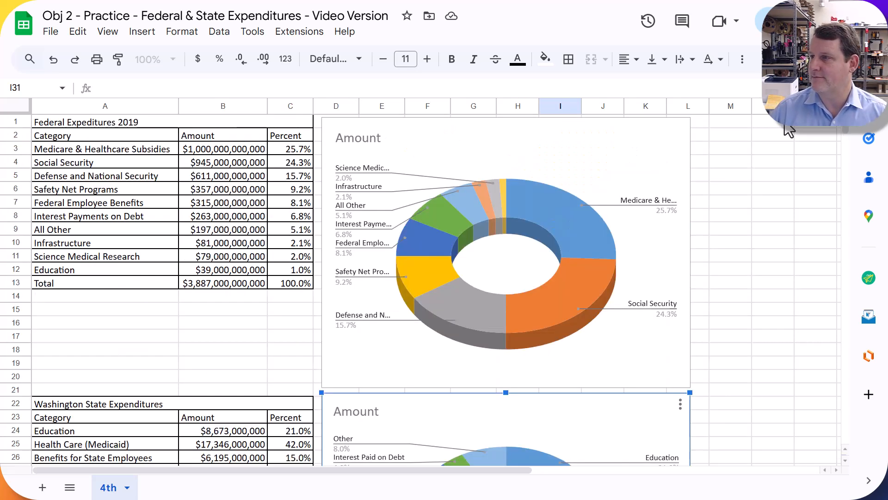
pyautogui.scroll(-5, 728, 174)
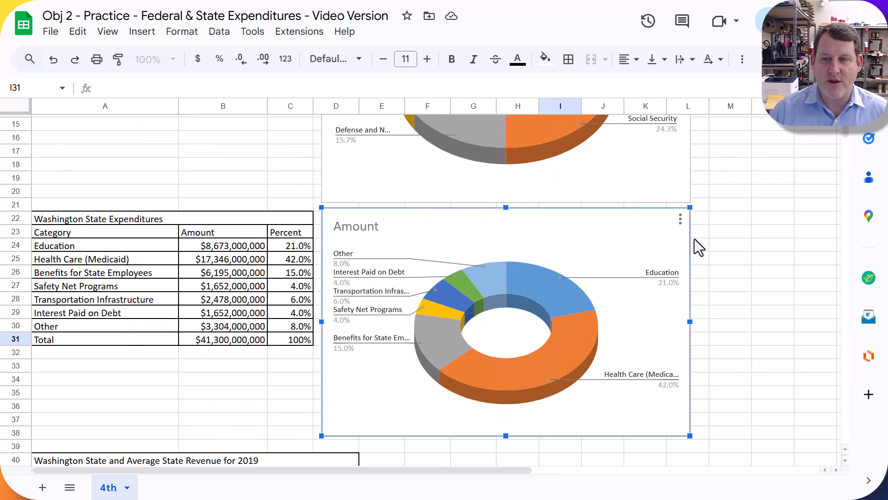
pyautogui.scroll(3, 716, 215)
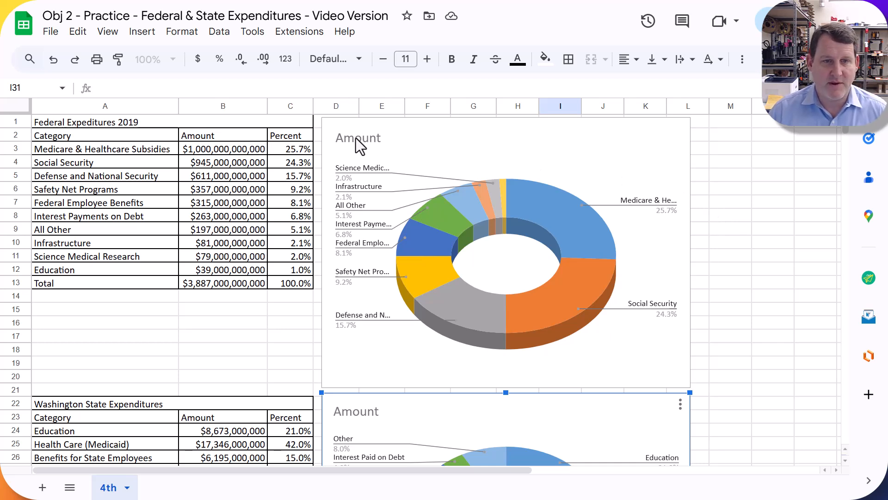
pyautogui.doubleClick(354, 139)
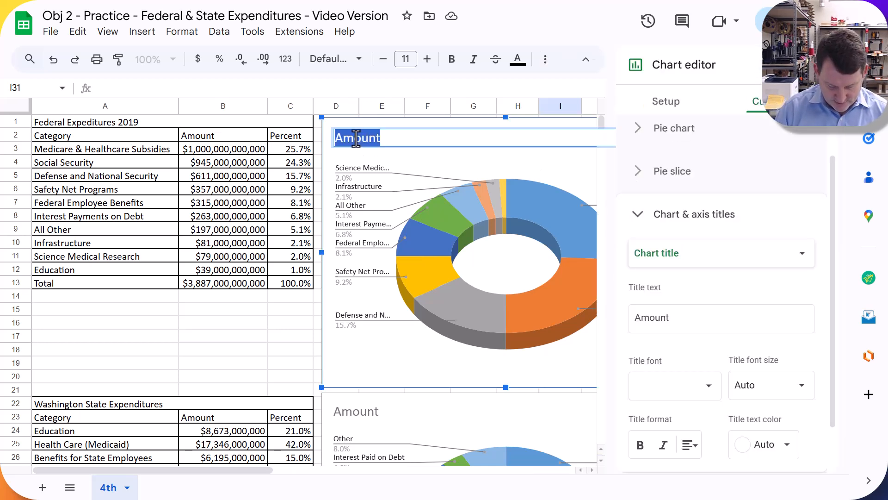
pyautogui.write('Federal Expe')
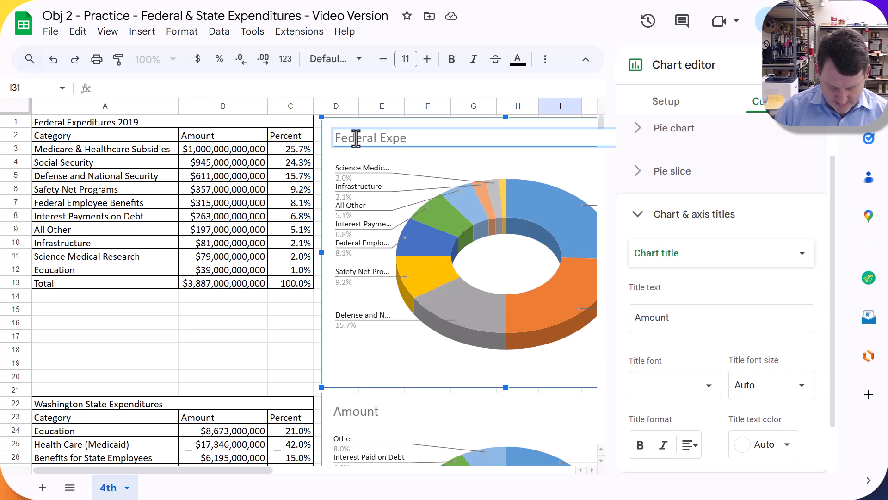
pyautogui.write('ditures 2019')
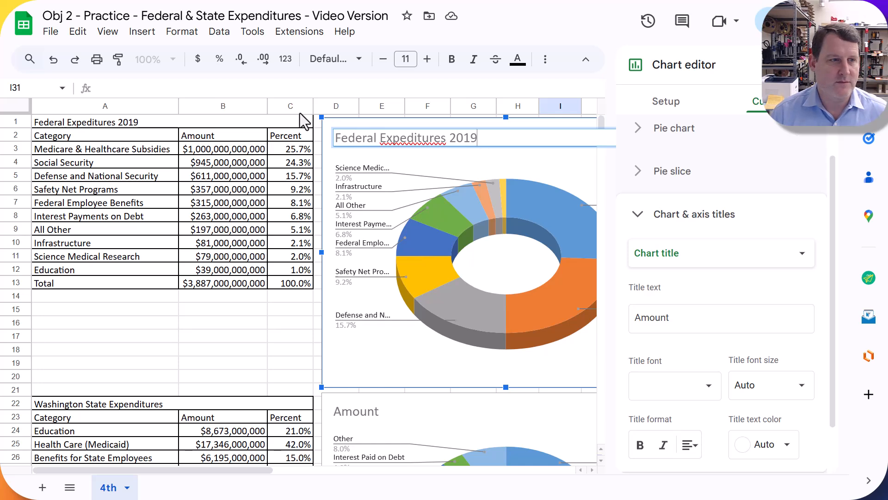
pyautogui.doubleClick(421, 140)
pyautogui.rightClick(420, 140)
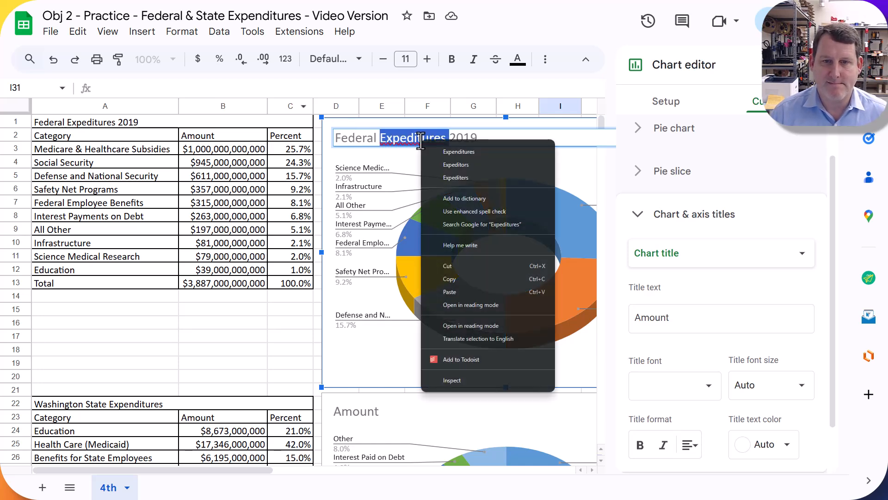
pyautogui.click(445, 148)
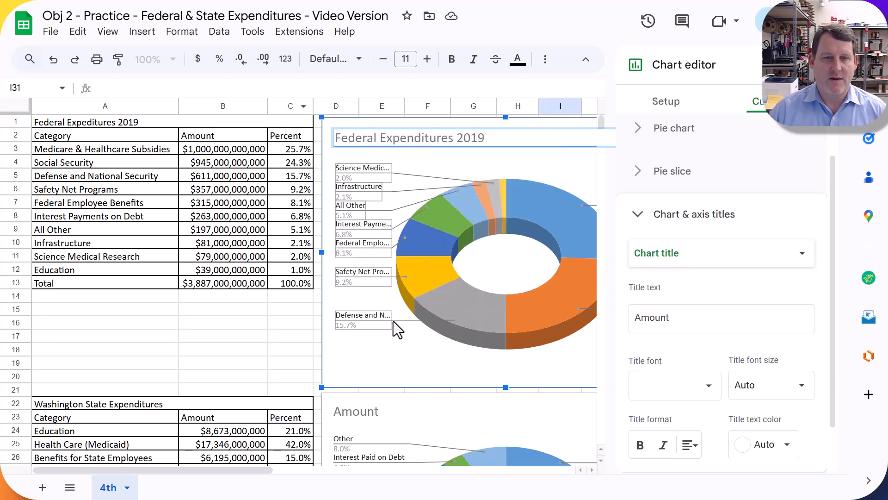
# Append 2019 to the Washington State Expenditures heading in A22
pyautogui.scroll(-3, 396, 351)
pyautogui.click(363, 278)
pyautogui.scroll(-1, 363, 278)
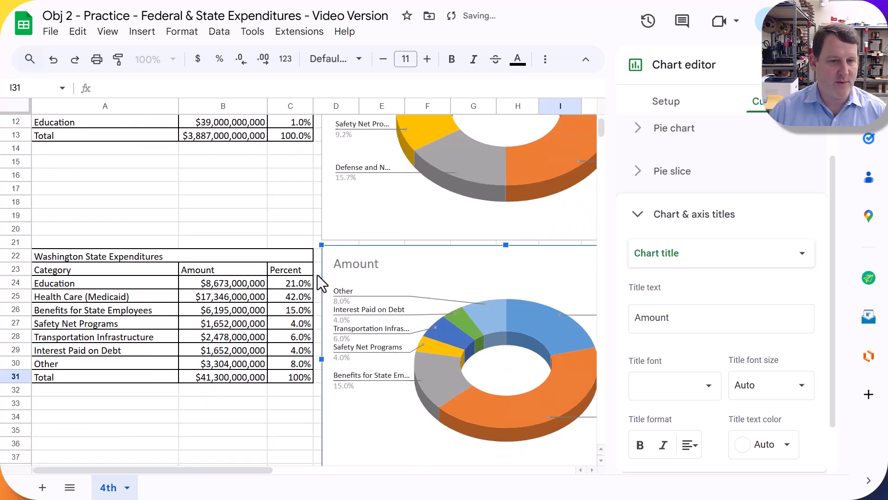
pyautogui.doubleClick(196, 255)
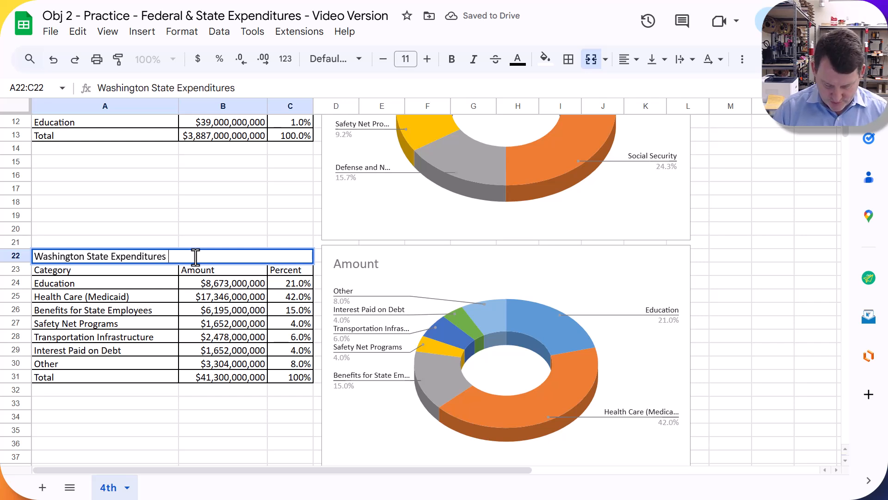
pyautogui.write('2019')
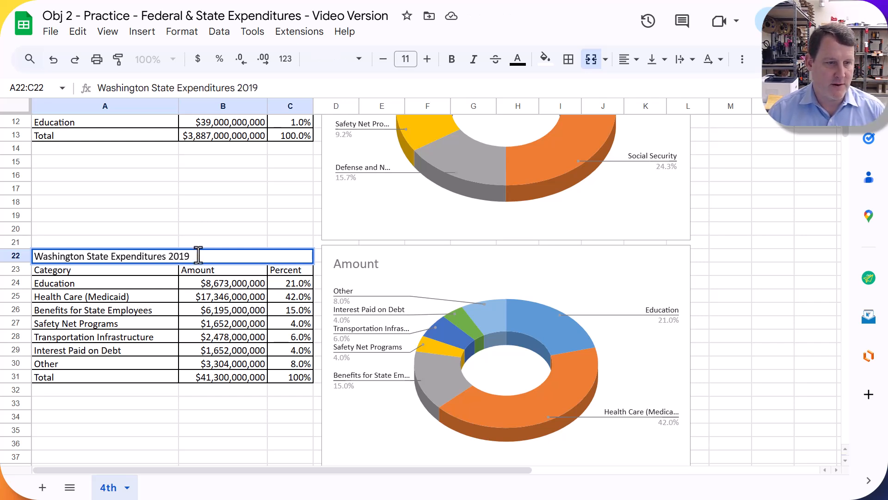
# Copy the heading text in A22 and use it as the state chart's title, "Washington State Expenditures 2019"
pyautogui.tripleClick(198, 256)
pyautogui.hotkey('ctrl', 'c')
pyautogui.click(371, 272)
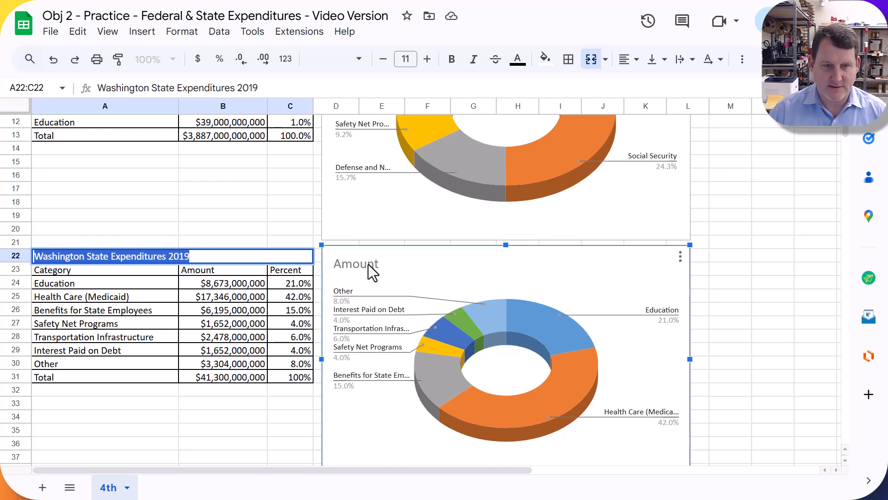
pyautogui.doubleClick(369, 268)
pyautogui.click(367, 266)
pyautogui.doubleClick(368, 266)
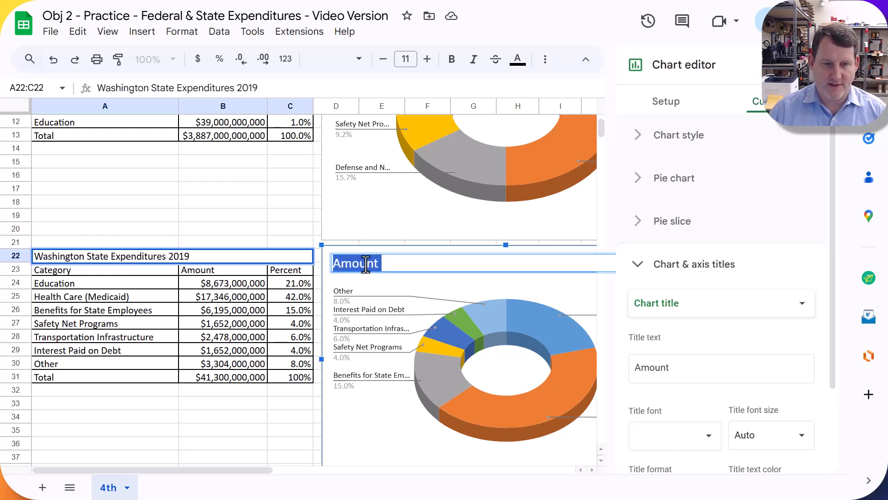
pyautogui.click(367, 266)
pyautogui.doubleClick(367, 266)
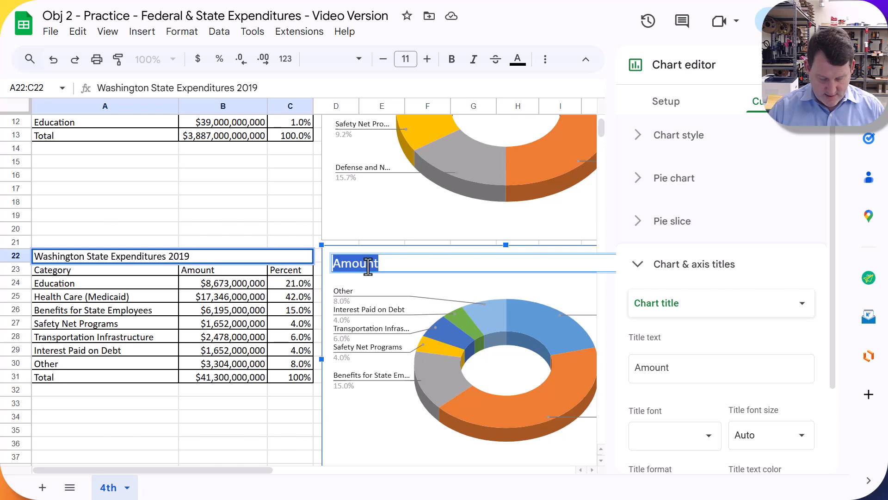
pyautogui.hotkey('ctrl', 'v')
pyautogui.click(381, 281)
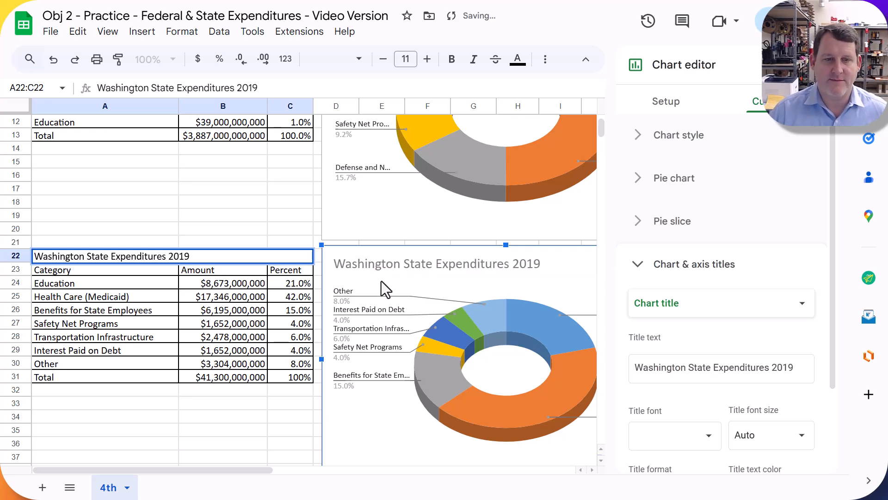
# Widen columns D and C so the US Average and WA Percent headings fit, and leave the chart editor
pyautogui.scroll(-5, 226, 280)
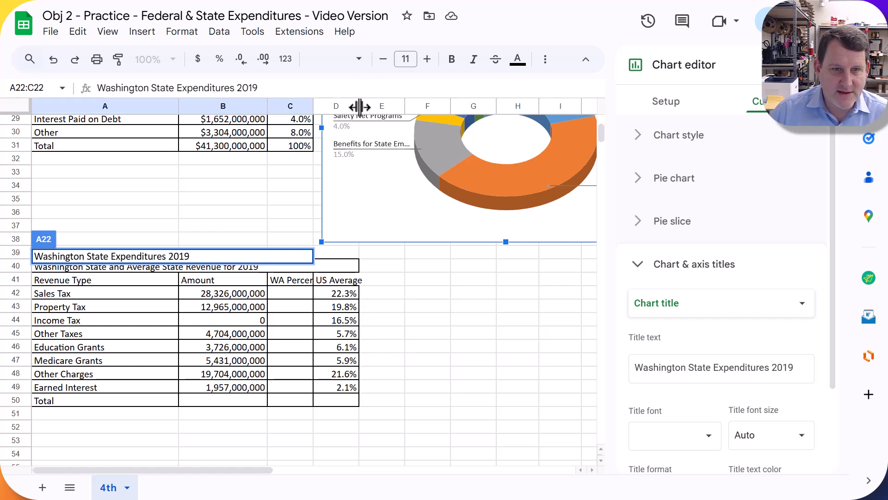
pyautogui.moveTo(360, 106); pyautogui.dragTo(375, 106)
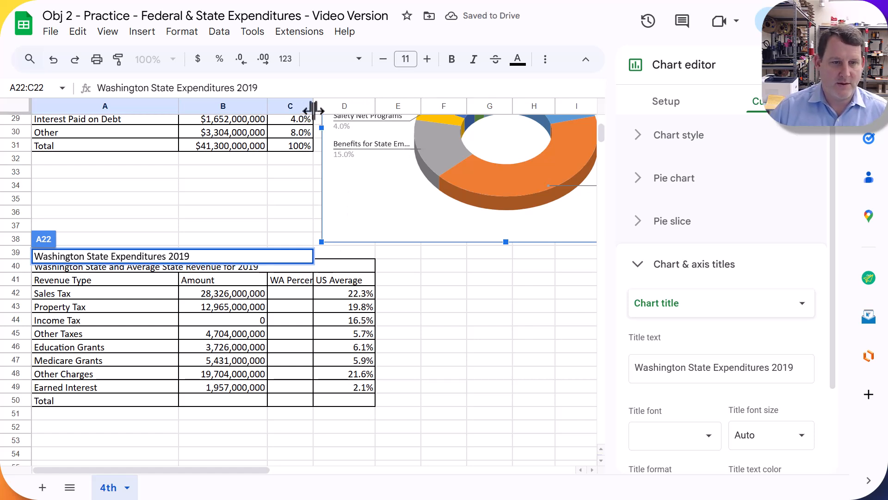
pyautogui.moveTo(314, 109); pyautogui.dragTo(325, 110)
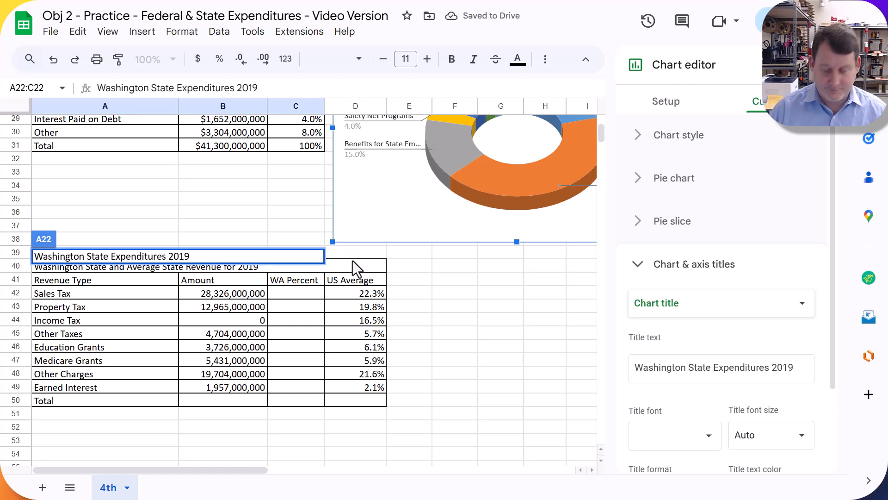
pyautogui.click(438, 293)
pyautogui.scroll(3, 200, 266)
pyautogui.scroll(-3, 199, 268)
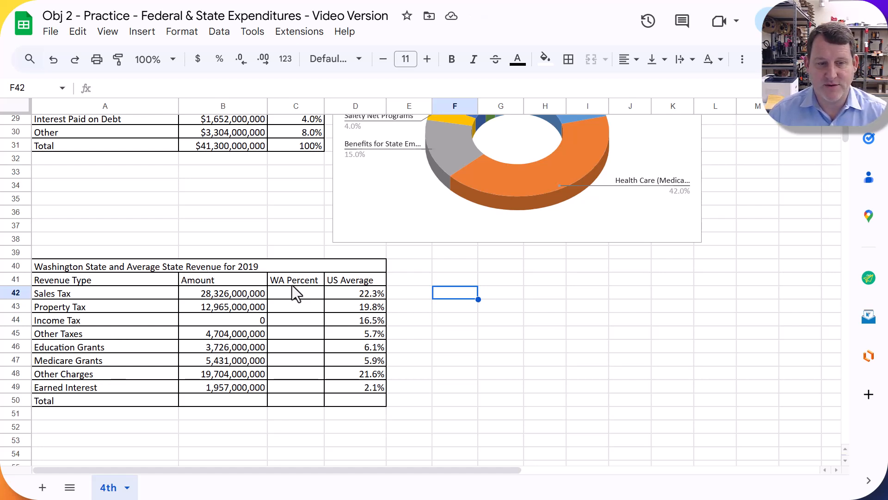
# Total the state revenue amounts in B50 with =SUM(B42:B49)
pyautogui.click(222, 401)
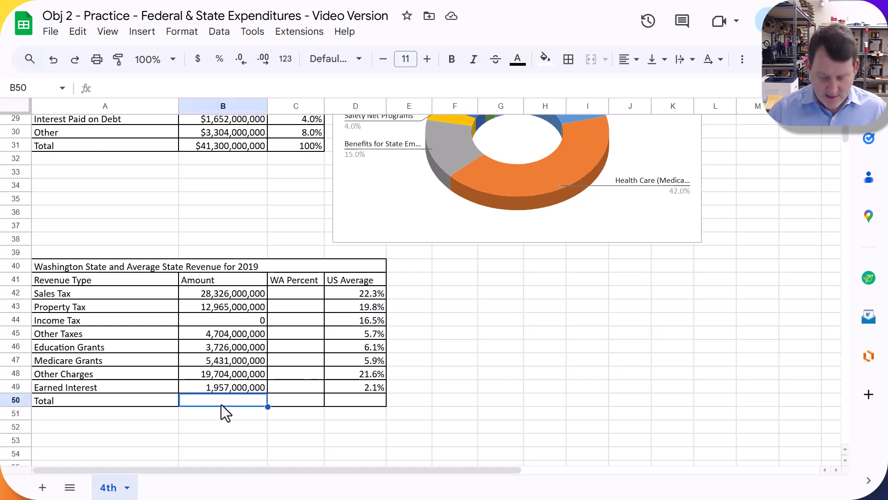
pyautogui.write('=sum(')
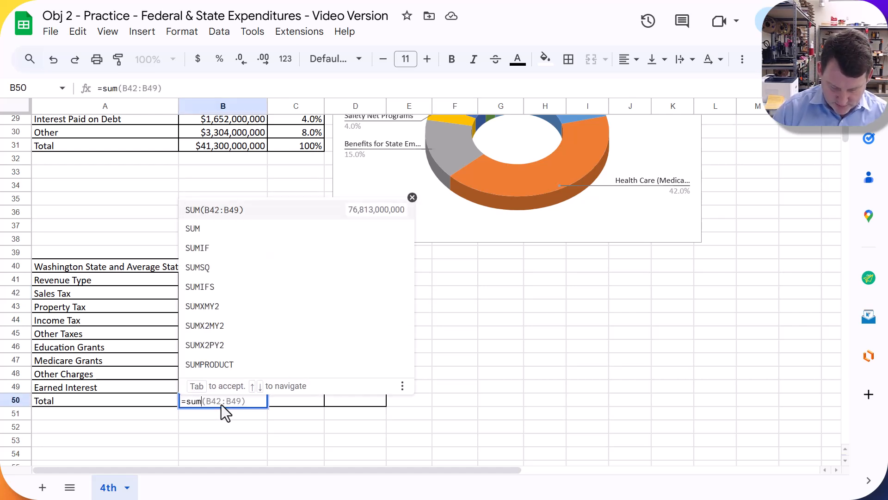
pyautogui.press('Tab')
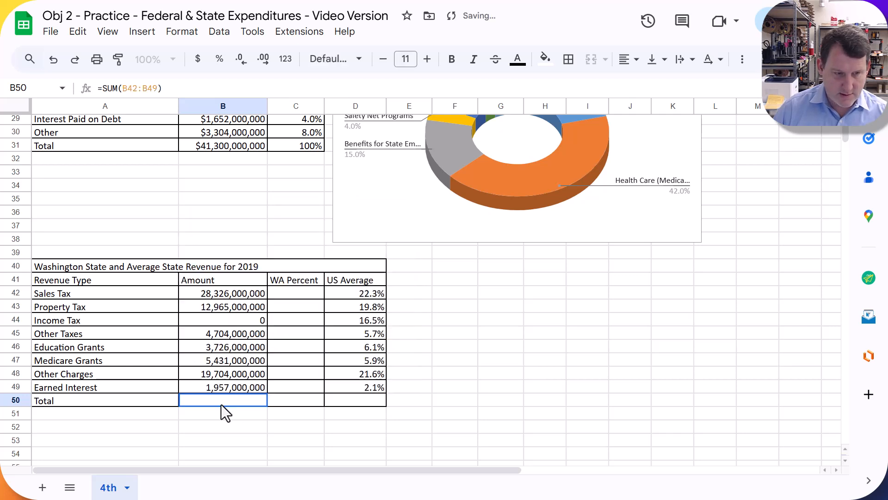
# Calculate each revenue type's WA Percent in C42:C49 by dividing its amount by the total, using =B42/$B$50
pyautogui.click(296, 293)
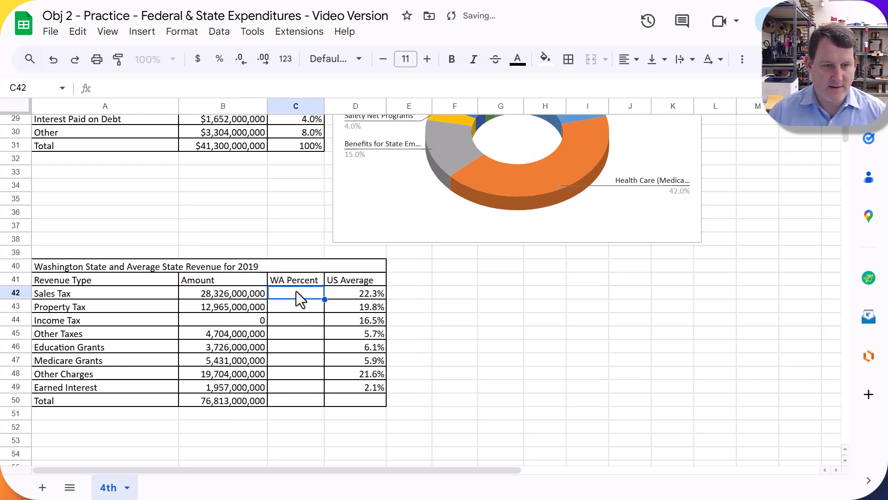
pyautogui.write('=')
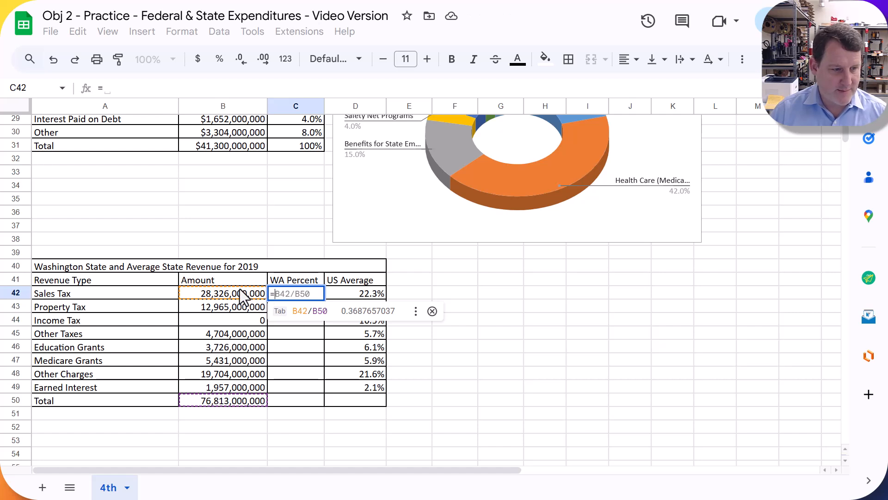
pyautogui.press('Tab')
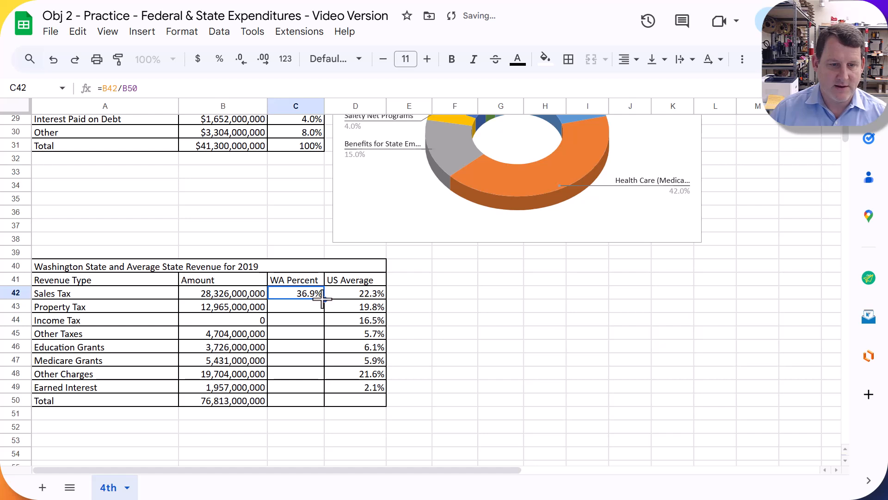
pyautogui.moveTo(323, 299); pyautogui.dragTo(317, 390)
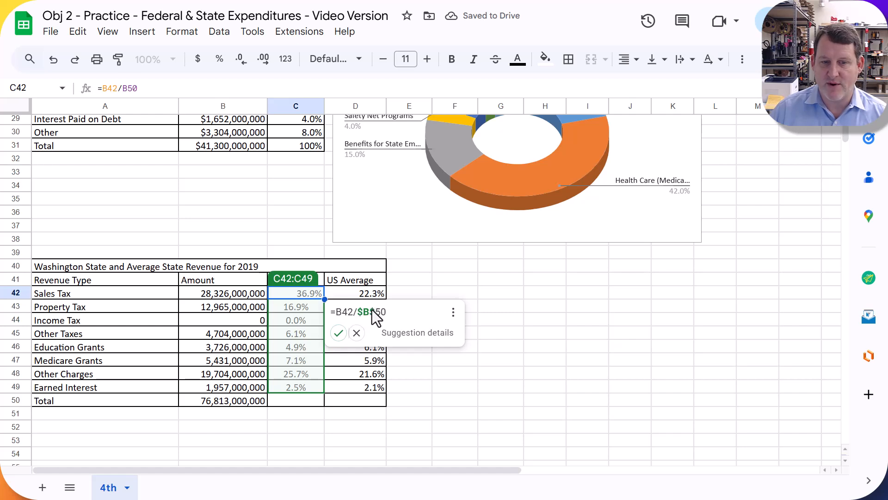
pyautogui.click(339, 333)
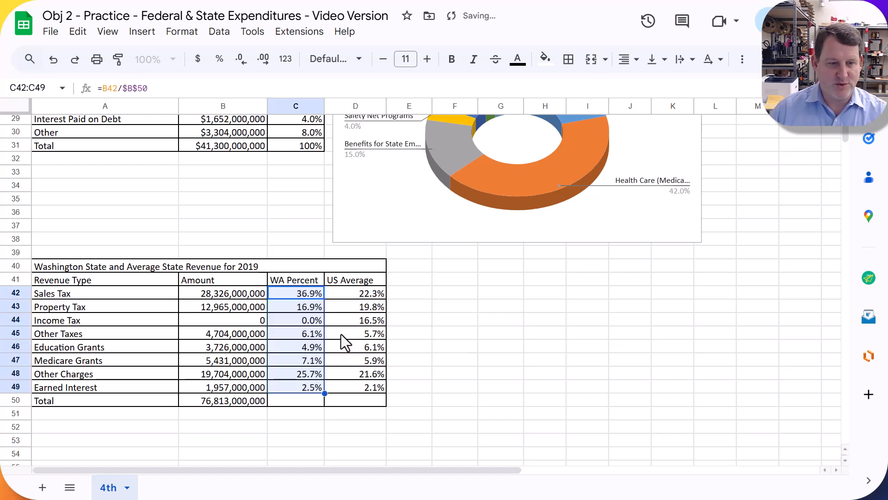
# Total the WA Percent and US Average columns with =SUM(C42:C49) in C50 and =SUM(D42:D49) in D50
pyautogui.click(298, 405)
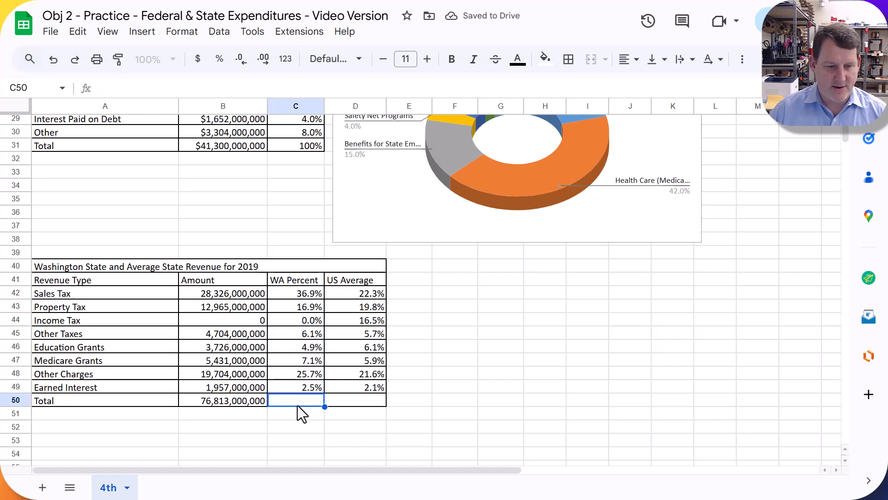
pyautogui.write('=sum')
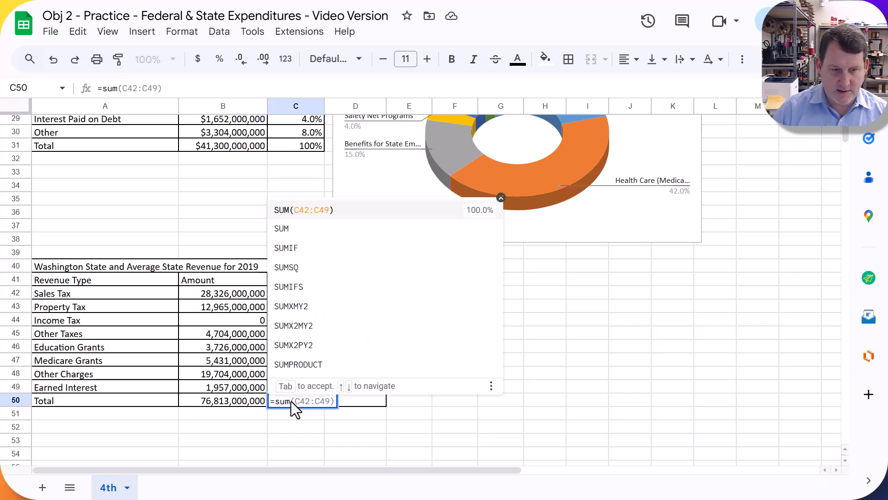
pyautogui.press('Tab')
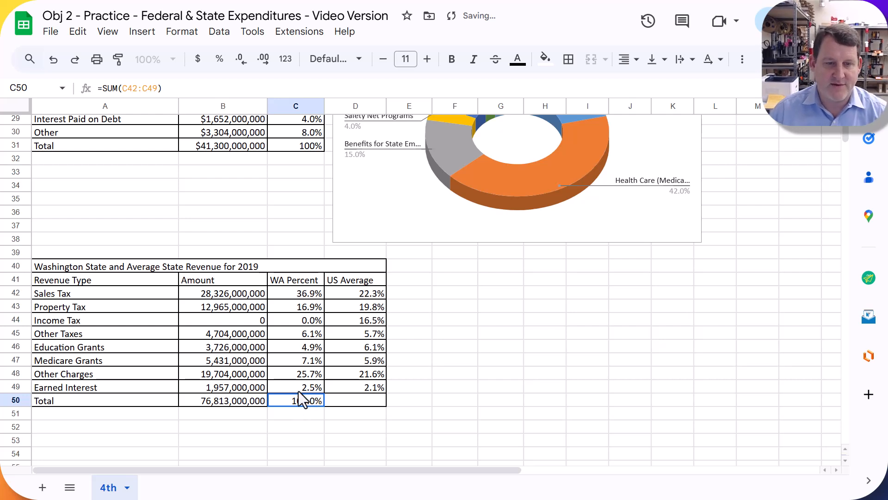
pyautogui.click(359, 399)
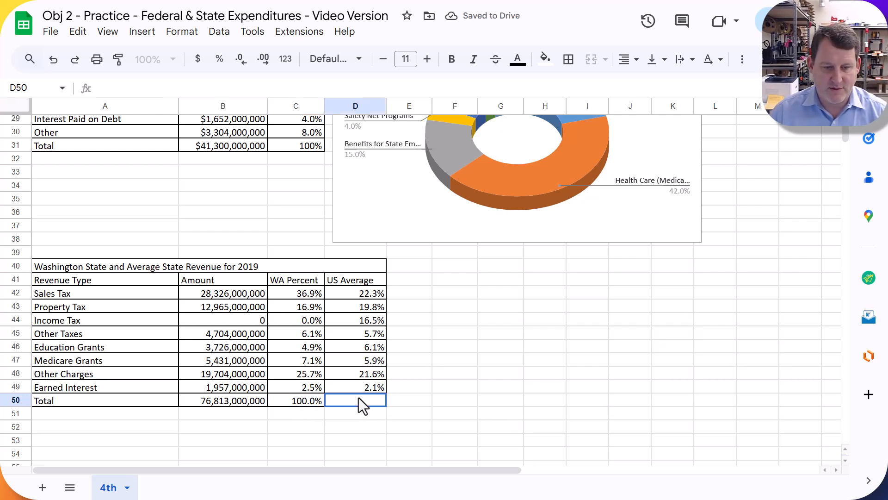
pyautogui.write('=sum(')
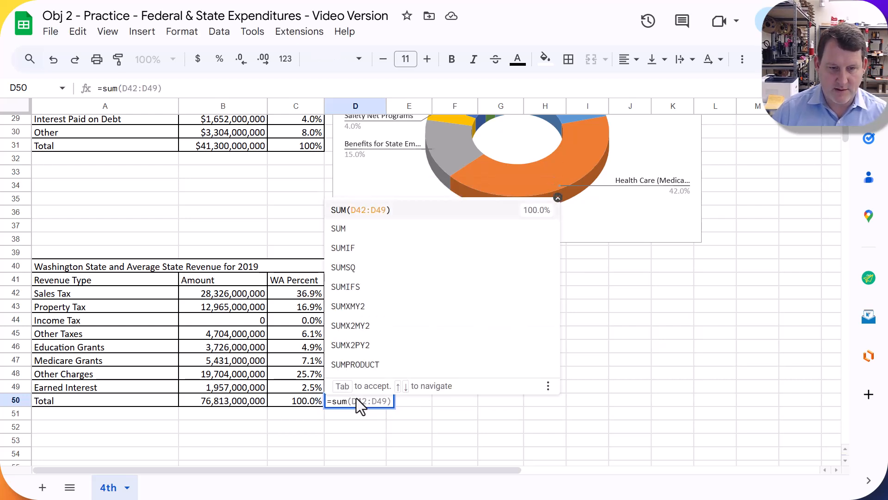
pyautogui.press('Tab')
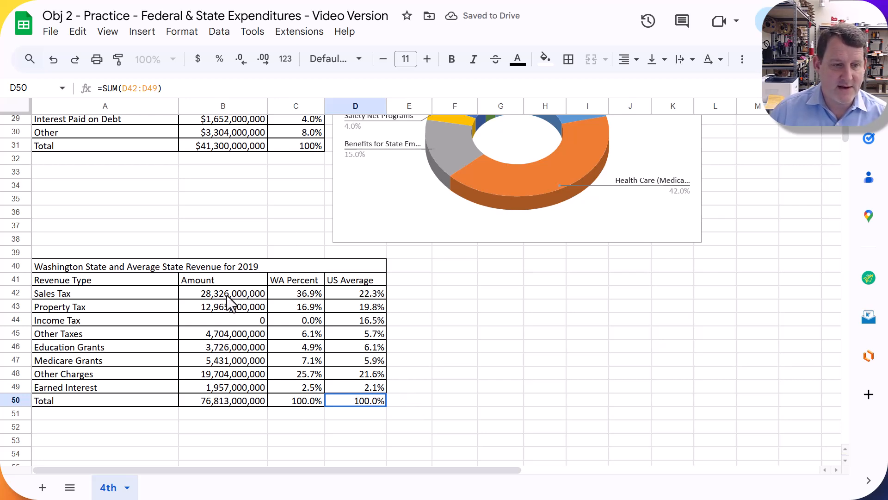
# Format the state revenue amounts in B42:B50 as dollar currency with no decimal places
pyautogui.moveTo(227, 296); pyautogui.dragTo(223, 403)
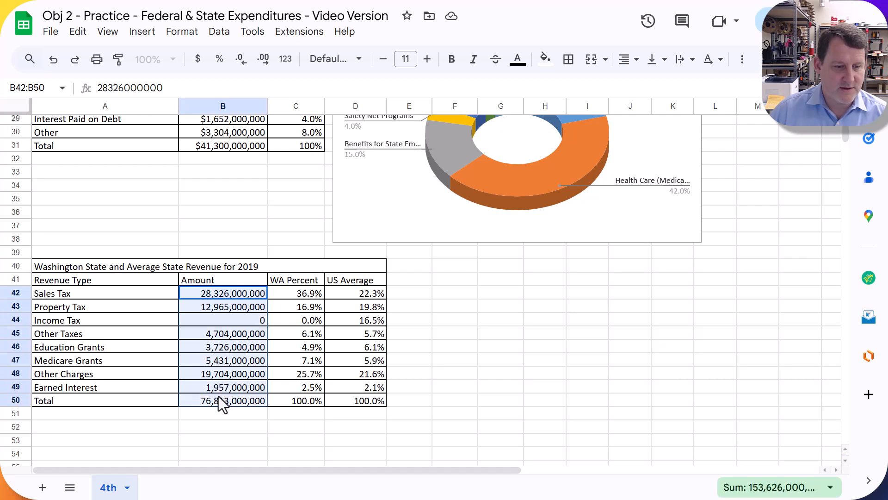
pyautogui.click(204, 57)
pyautogui.click(240, 58)
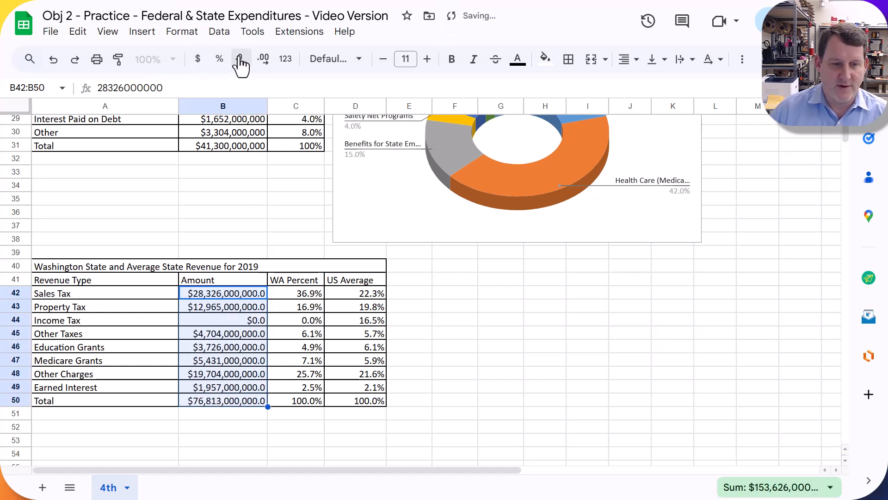
pyautogui.click(240, 57)
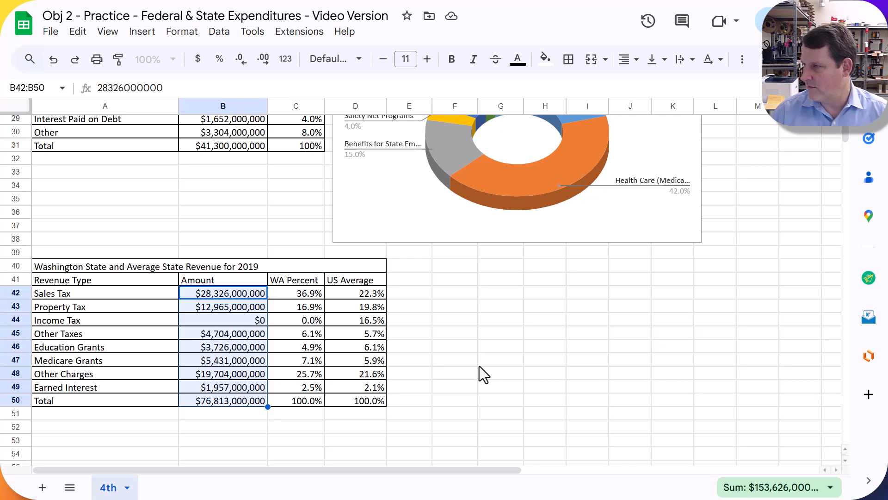
# Insert a chart from the state revenue types and amounts in A42:B49, leaving out the total row
pyautogui.scroll(5, 223, 362)
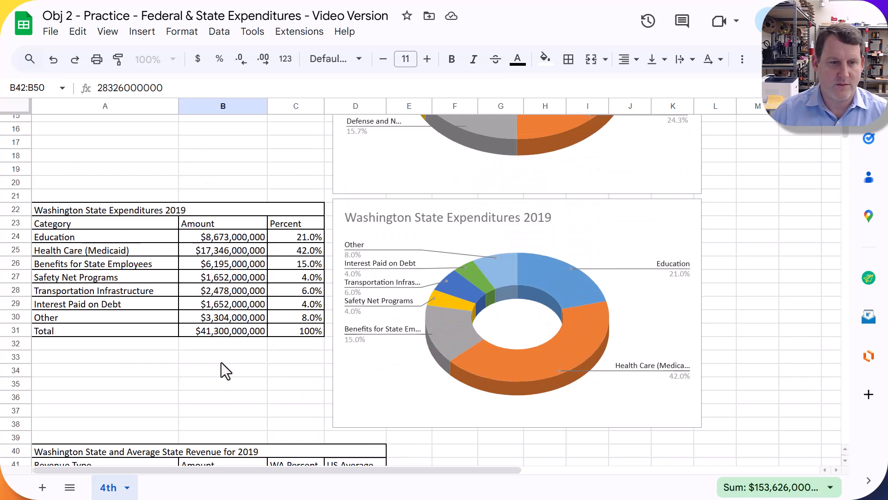
pyautogui.scroll(3, 231, 333)
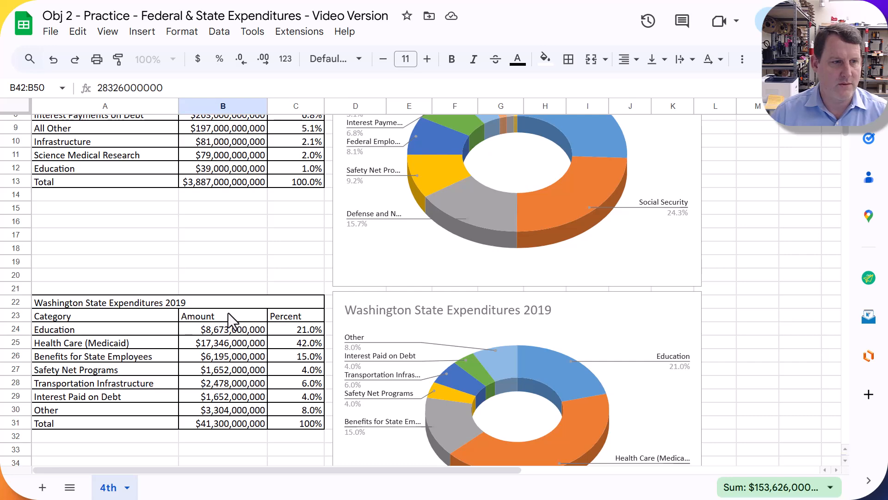
pyautogui.scroll(3, 227, 313)
pyautogui.scroll(-13, 220, 329)
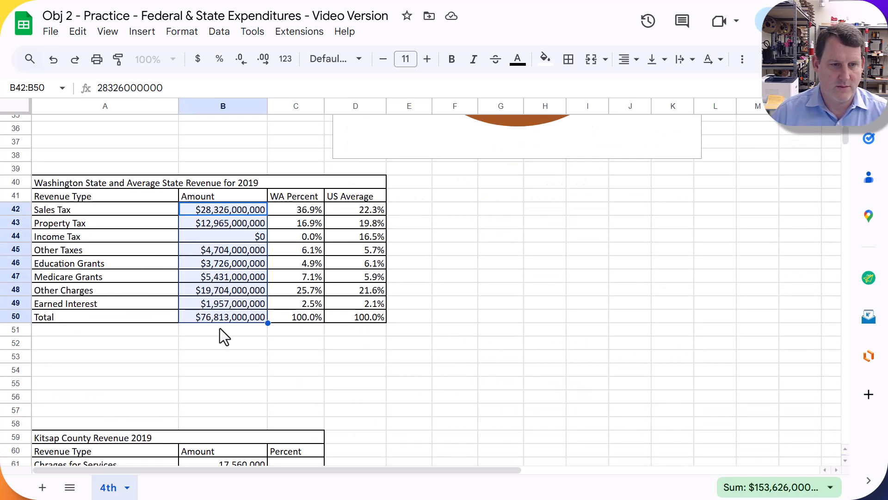
pyautogui.scroll(4, 220, 328)
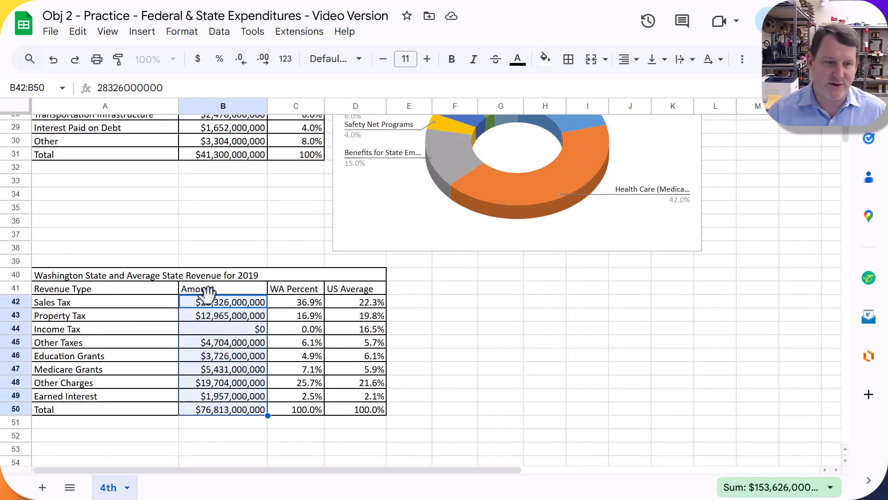
pyautogui.click(143, 311)
pyautogui.click(134, 305)
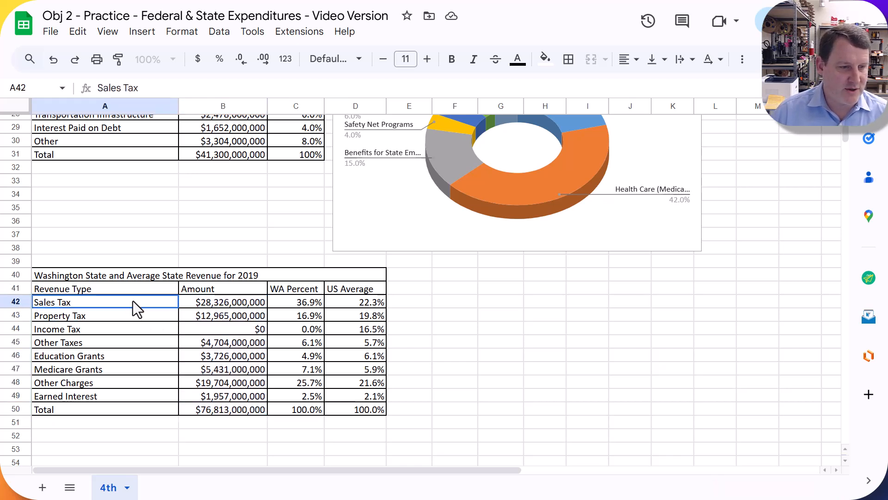
pyautogui.moveTo(134, 305); pyautogui.dragTo(236, 397)
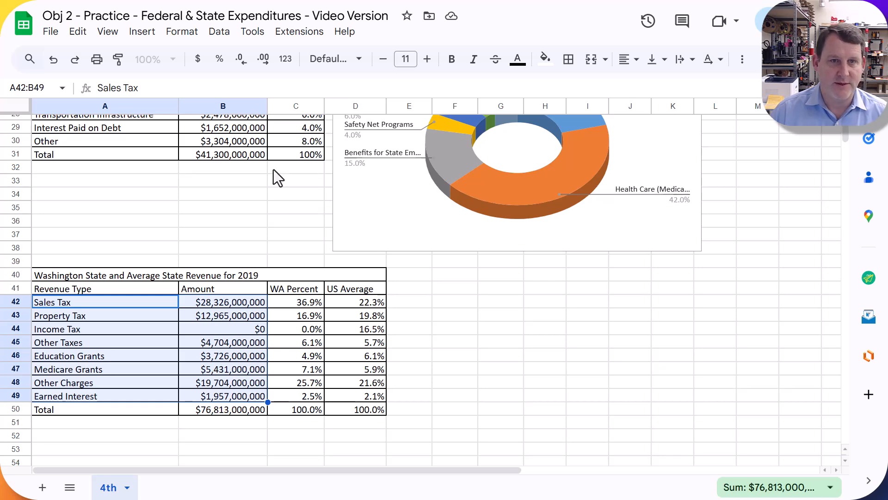
pyautogui.click(137, 32)
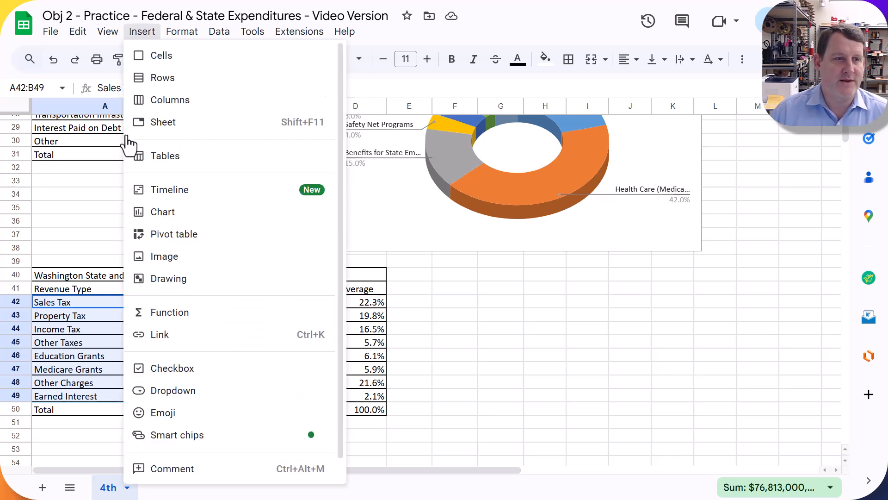
pyautogui.press('Escape')
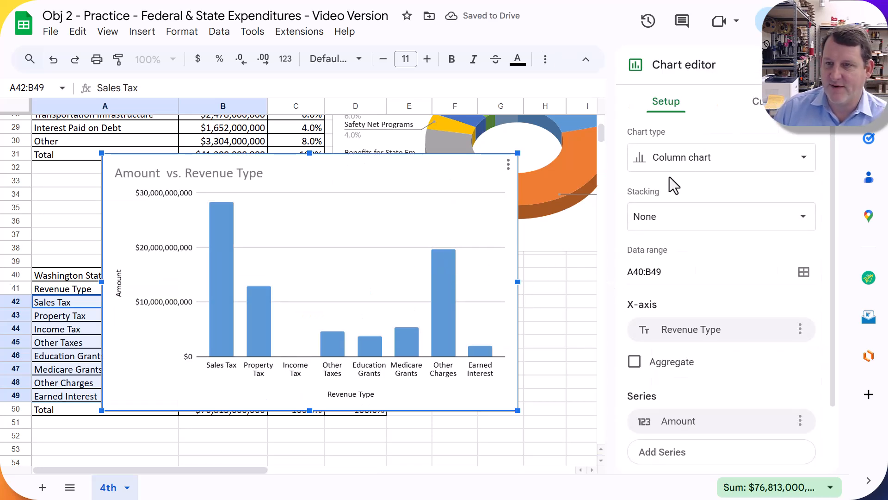
# Change the new state revenue chart's type to a 3D pie chart
pyautogui.click(696, 159)
pyautogui.scroll(-10, 750, 319)
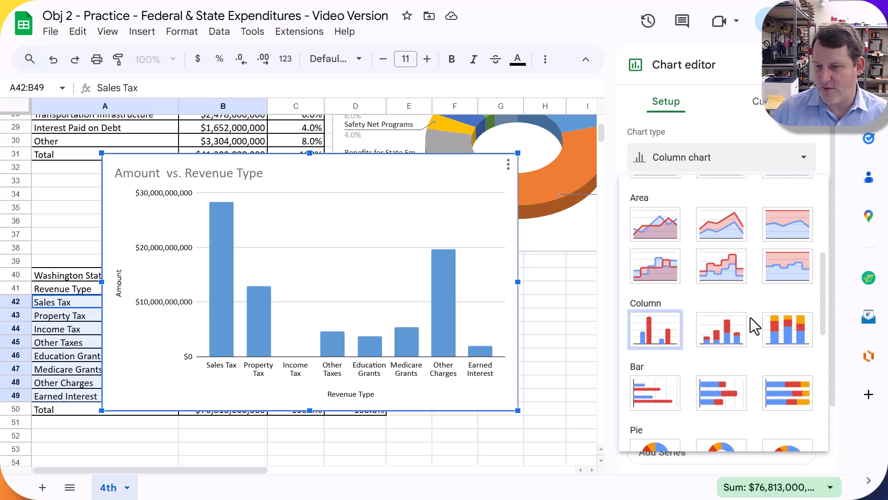
pyautogui.click(785, 228)
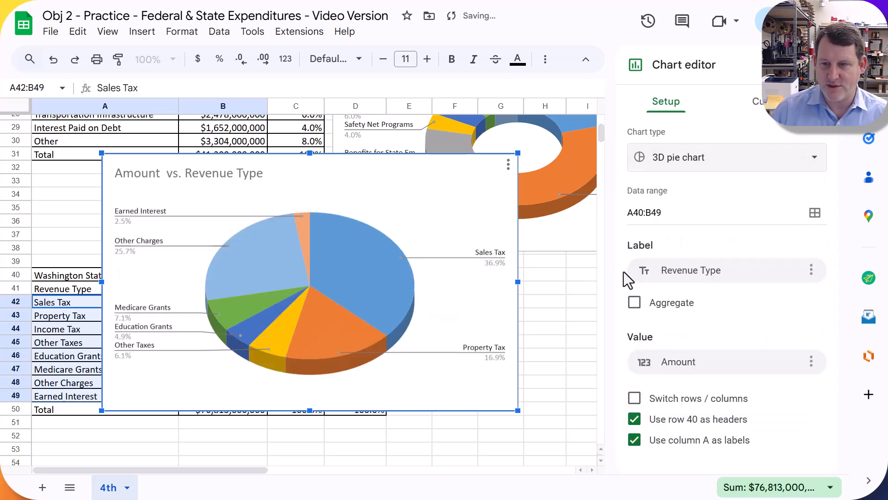
# Give the state revenue 3D pie chart a 50% donut hole
pyautogui.click(761, 102)
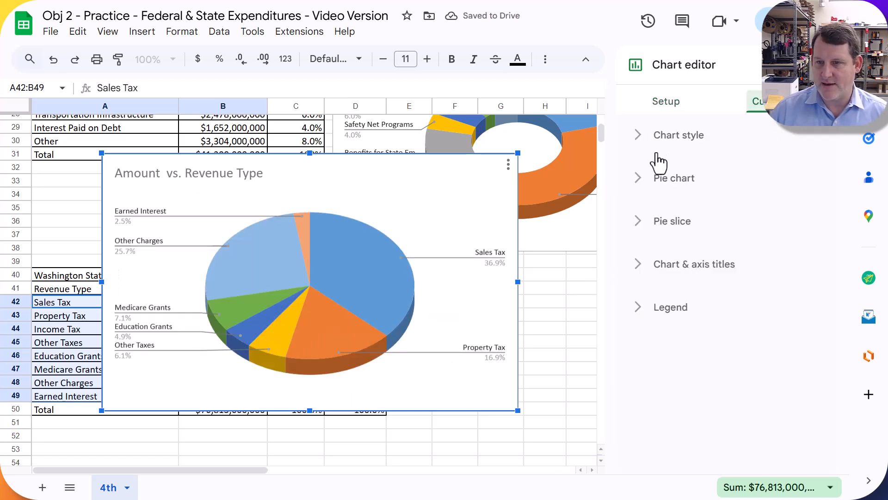
pyautogui.click(673, 198)
pyautogui.click(682, 236)
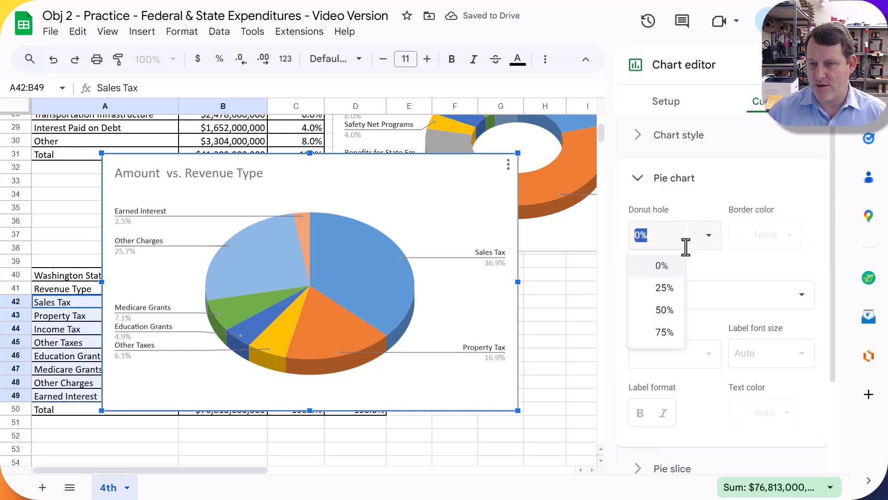
pyautogui.click(668, 310)
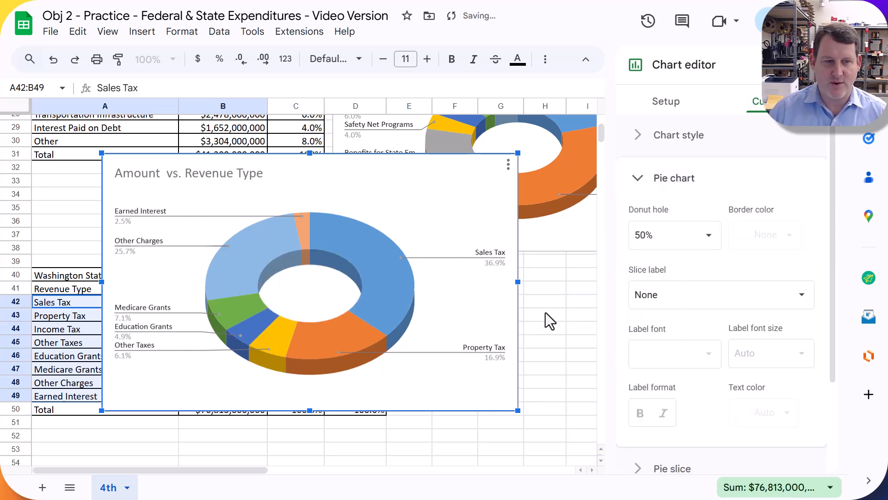
pyautogui.click(543, 310)
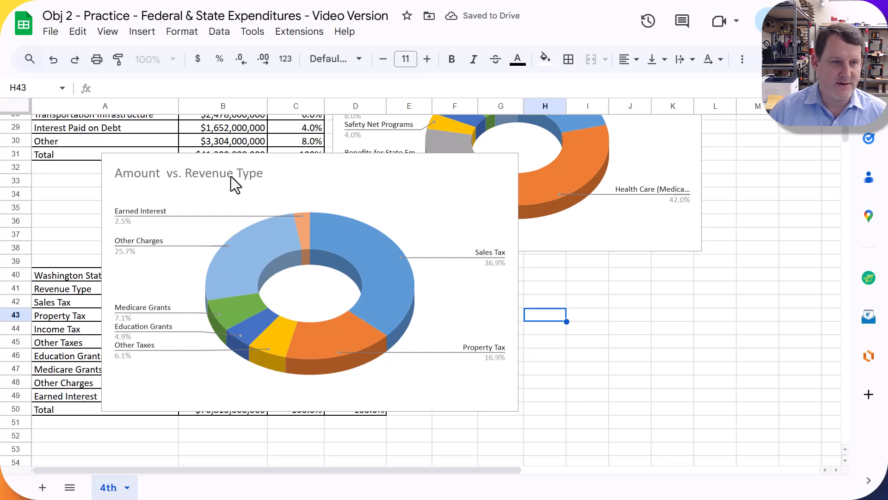
# Replace "Amount vs." at the start of the state revenue chart's title with "Wa State"
pyautogui.click(212, 176)
pyautogui.doubleClick(111, 172)
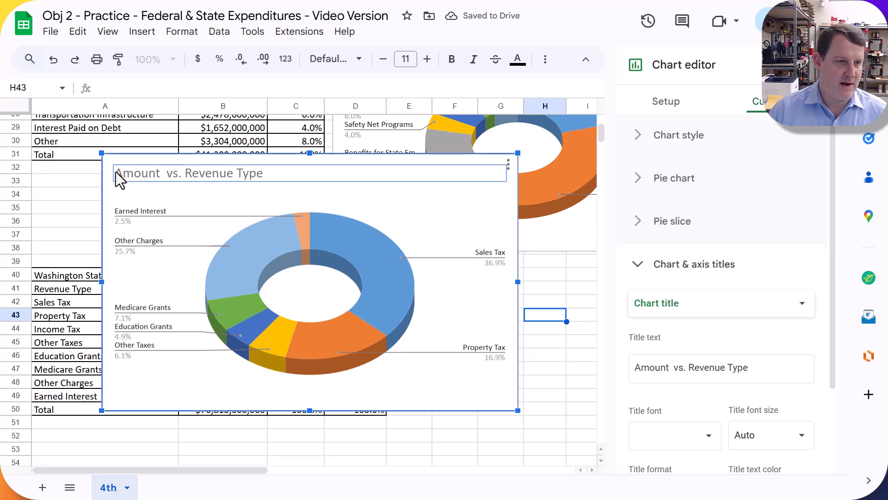
pyautogui.doubleClick(115, 172)
pyautogui.click(116, 172)
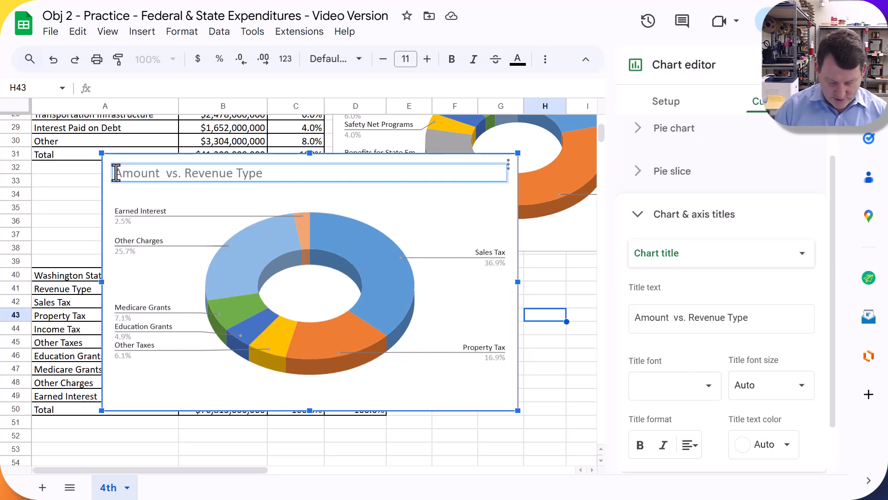
pyautogui.write('Wa Stat')
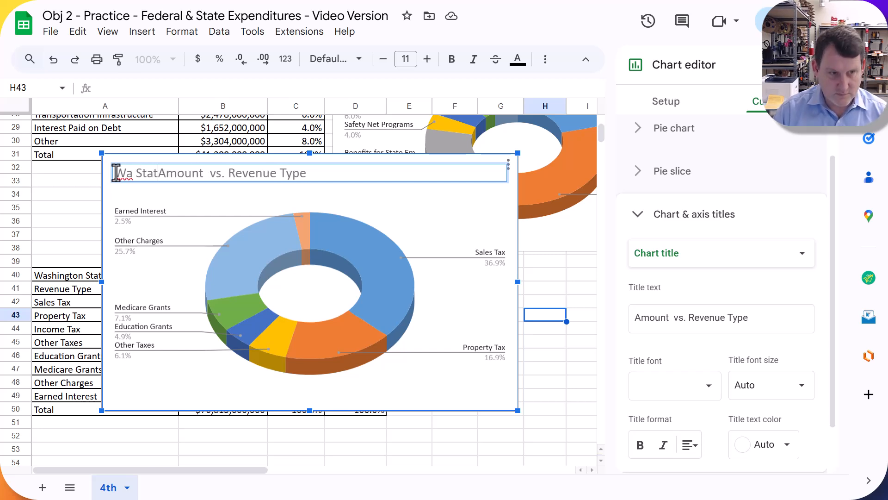
pyautogui.write('e')
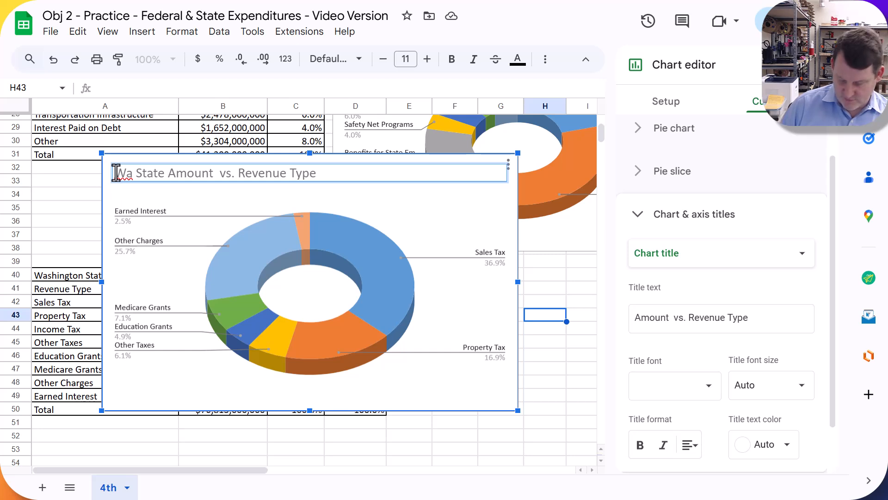
pyautogui.press('Delete')
pyautogui.press('Delete')
pyautogui.press('Delete')
pyautogui.press('Delete')
pyautogui.press('Delete')
pyautogui.press('Delete')
pyautogui.press('Delete')
pyautogui.press('Delete')
pyautogui.press('Delete')
pyautogui.press('Delete')
pyautogui.press('Delete')
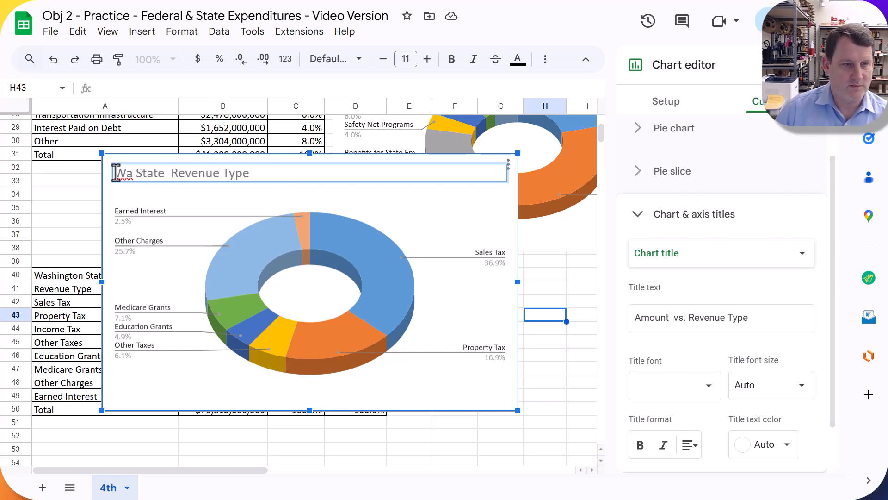
pyautogui.press('Delete')
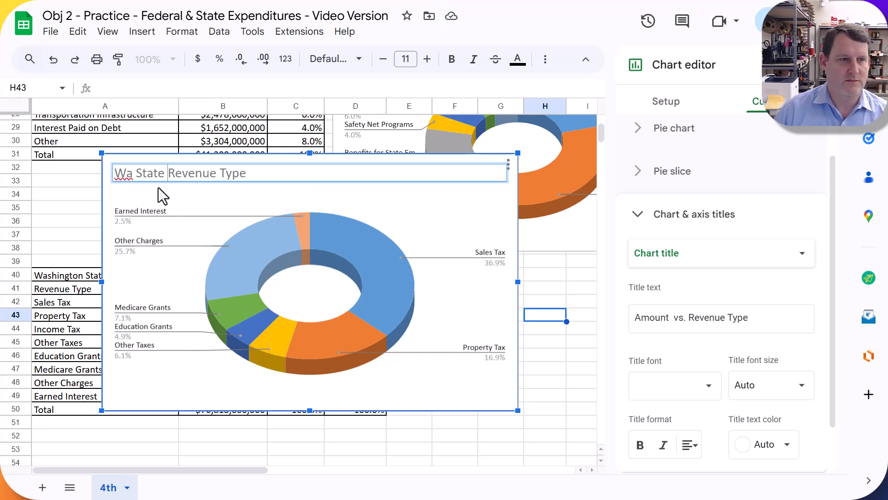
# Correct "Wa" to "WA" and remove "Type" so the chart title reads "WA State Revenue"
pyautogui.click(134, 176)
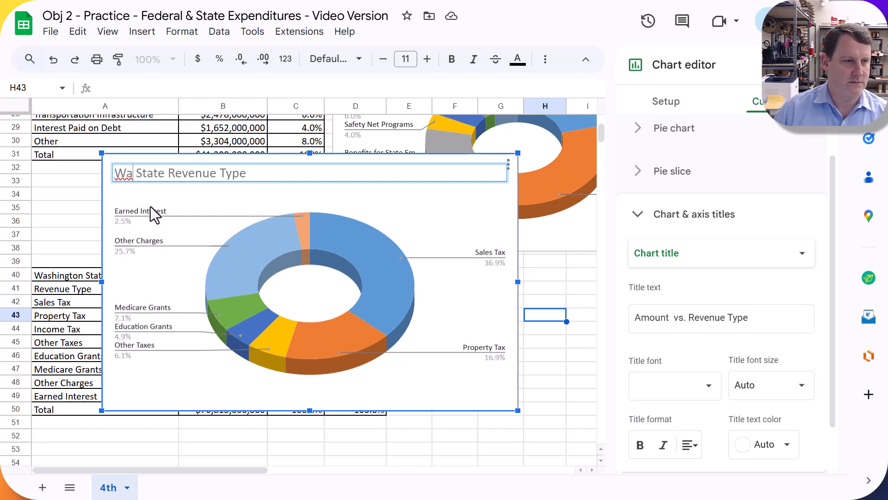
pyautogui.scroll(3, 151, 205)
pyautogui.scroll(-3, 152, 206)
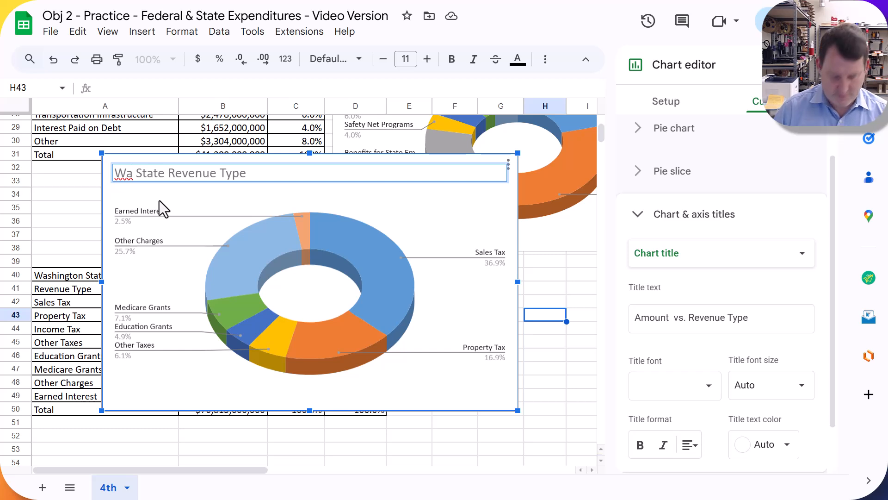
pyautogui.press('BackSpace')
pyautogui.write('A')
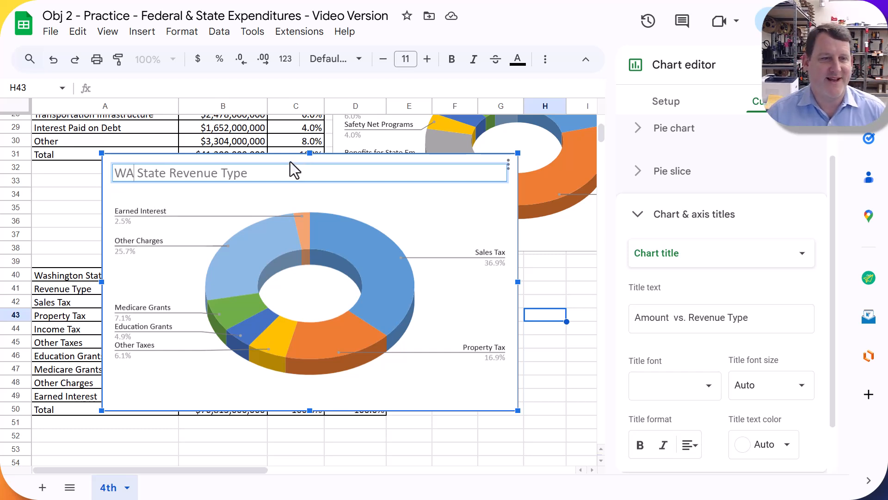
pyautogui.moveTo(217, 173); pyautogui.dragTo(266, 173)
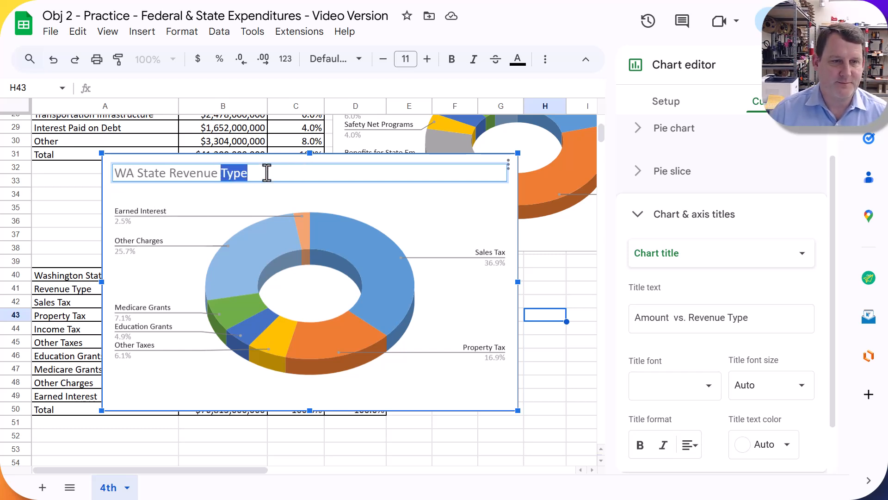
pyautogui.press('BackSpace')
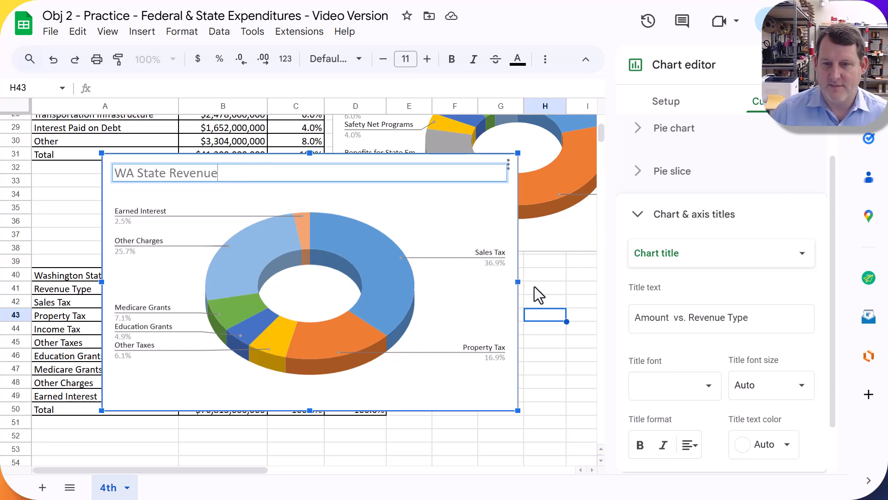
# Move the WA State Revenue chart beside the state revenue table and shrink it to span about columns E to L, rows 40 to 55
pyautogui.moveTo(437, 215); pyautogui.dragTo(722, 327)
pyautogui.scroll(-2, 484, 351)
pyautogui.scroll(-3, 375, 337)
pyautogui.scroll(3, 380, 331)
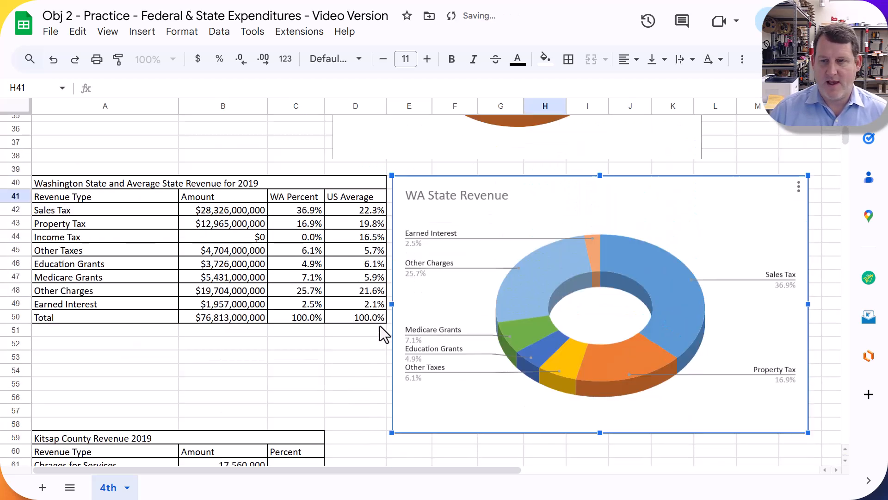
pyautogui.moveTo(808, 432); pyautogui.dragTo(682, 382)
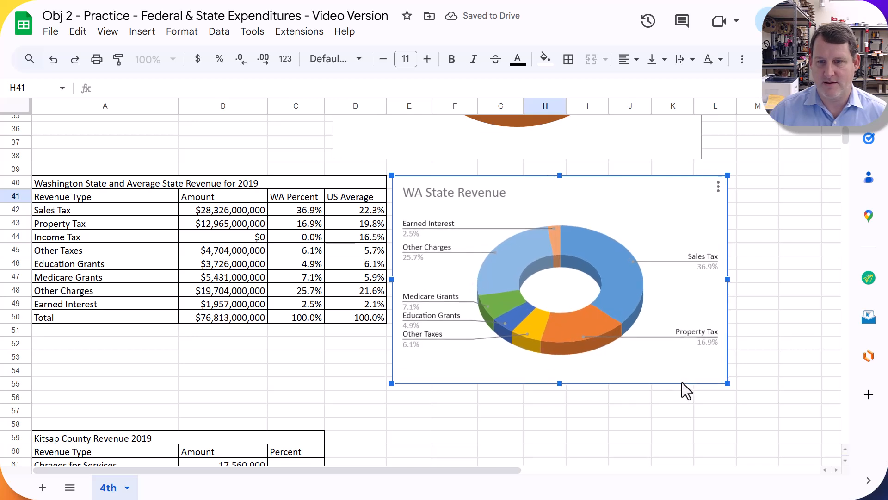
pyautogui.click(620, 400)
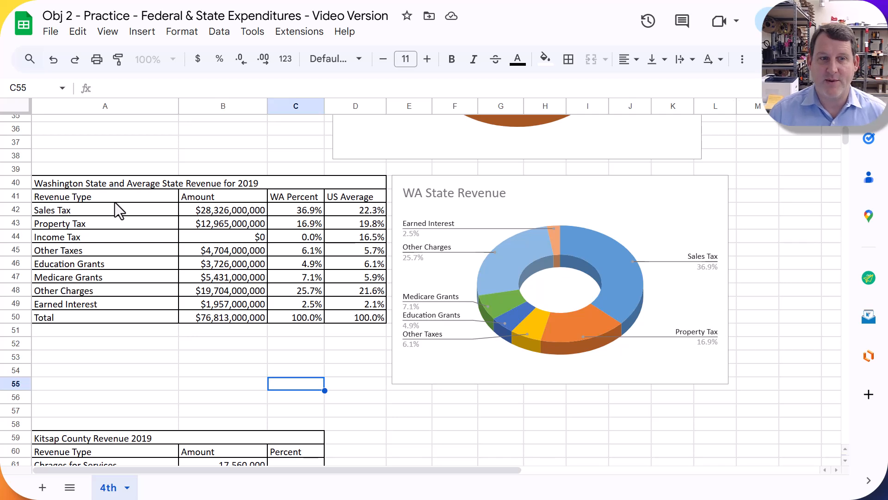
# Insert a chart from the revenue types in A41:A49 and the WA Percent and US Average values in C41:D49
pyautogui.moveTo(103, 194); pyautogui.dragTo(120, 303)
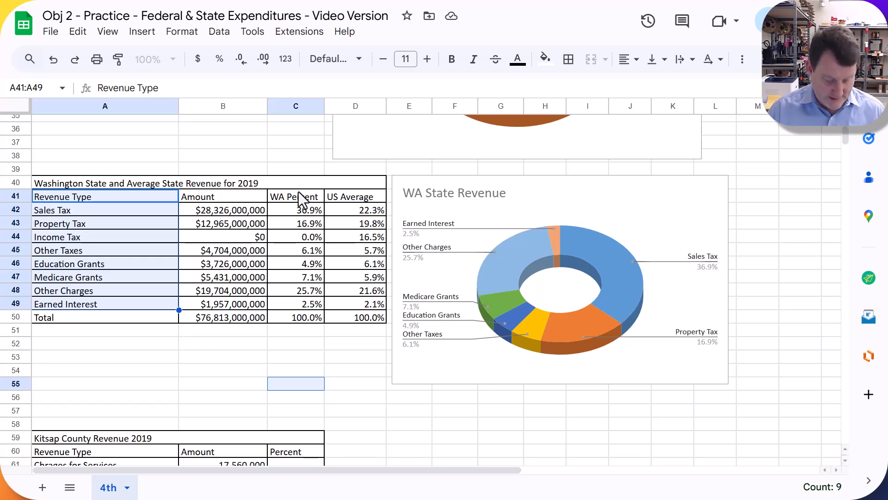
pyautogui.moveTo(295, 194); pyautogui.dragTo(356, 301)
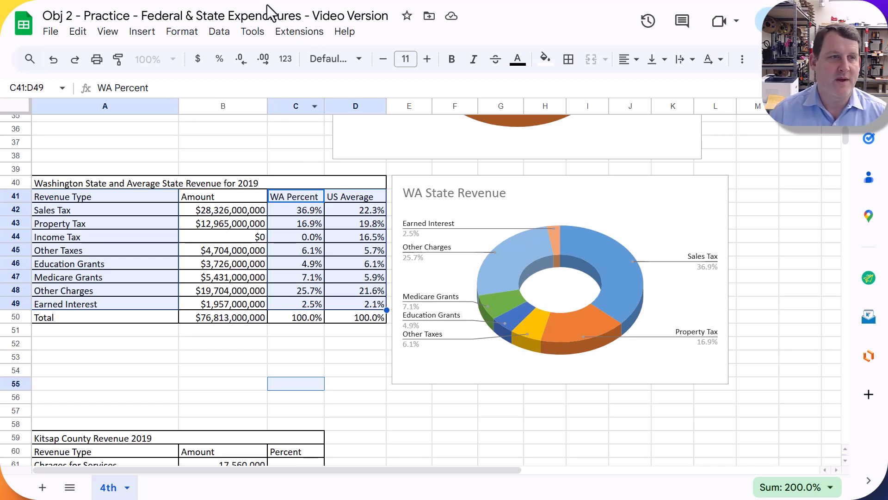
pyautogui.click(140, 33)
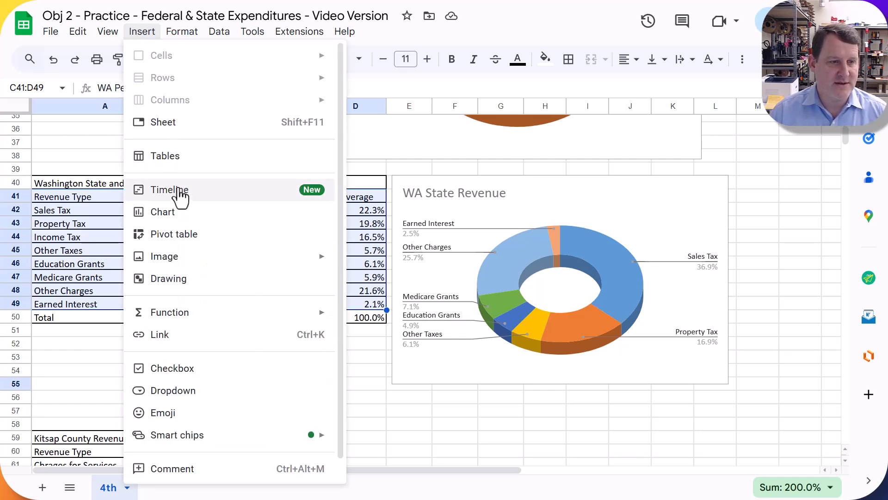
pyautogui.click(234, 213)
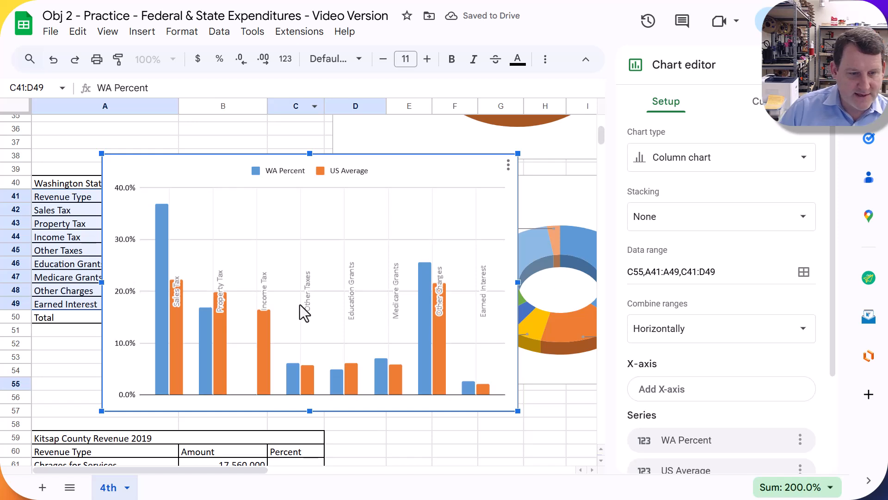
# Look over the new column chart, its vertical-axis gridline options and the surrounding tables and charts
pyautogui.doubleClick(353, 273)
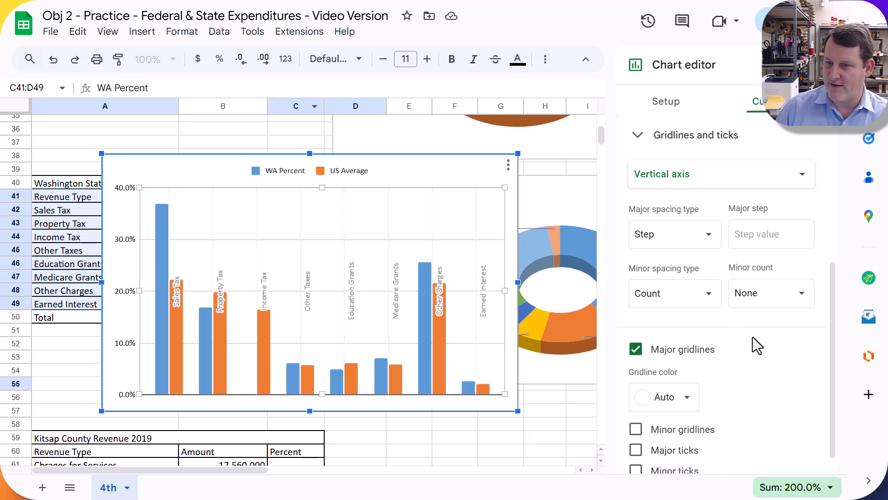
pyautogui.click(754, 189)
pyautogui.click(754, 189)
pyautogui.scroll(-1, 735, 369)
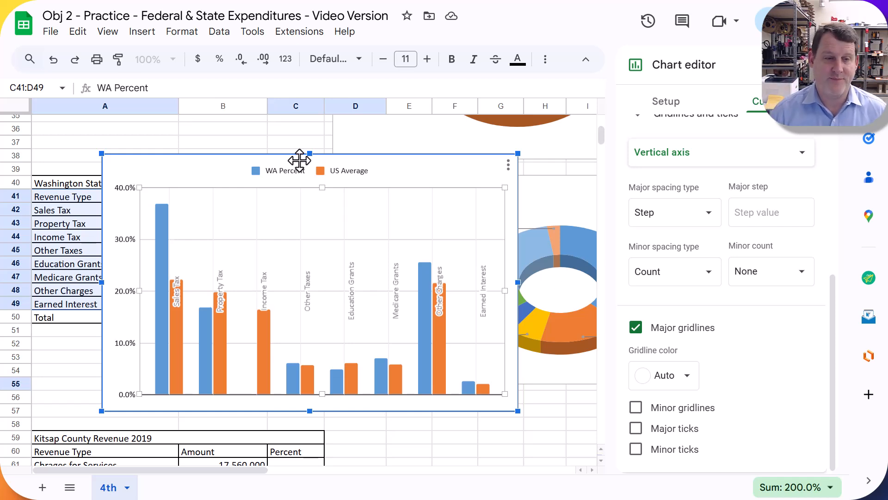
pyautogui.scroll(-1, 354, 343)
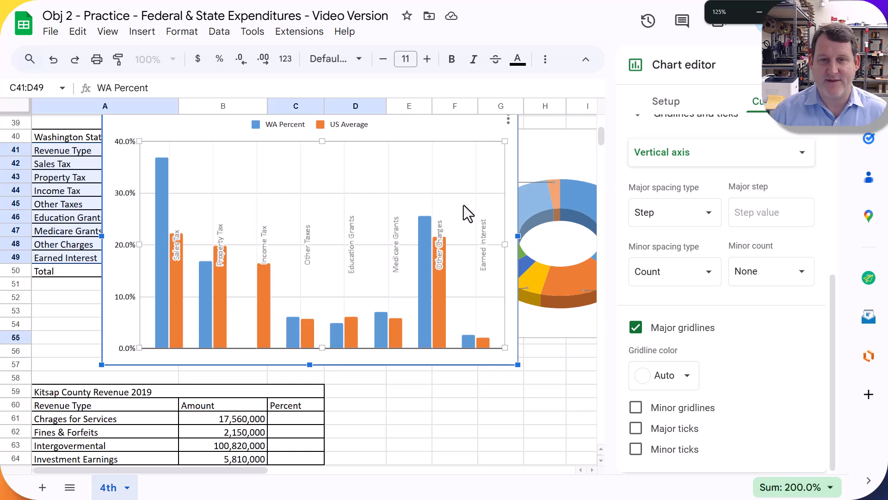
pyautogui.scroll(-1, 462, 204)
pyautogui.scroll(2, 431, 211)
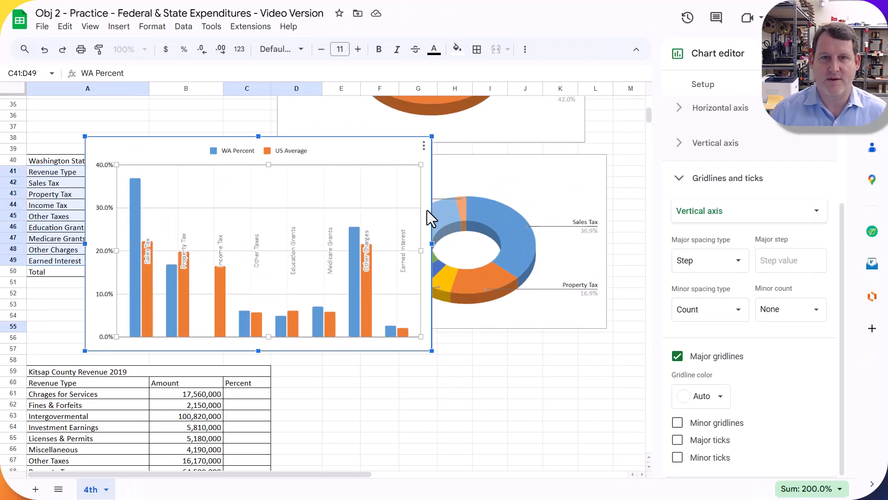
pyautogui.scroll(2, 427, 210)
pyautogui.scroll(3, 464, 186)
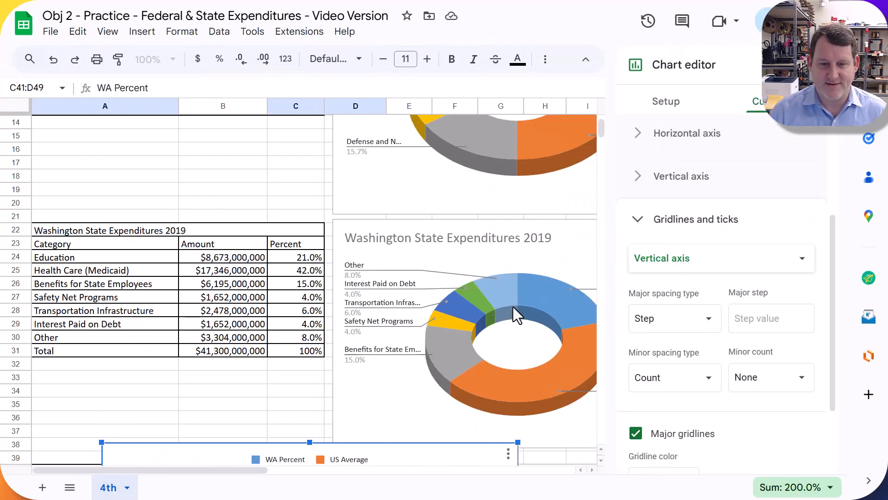
pyautogui.scroll(-7, 505, 324)
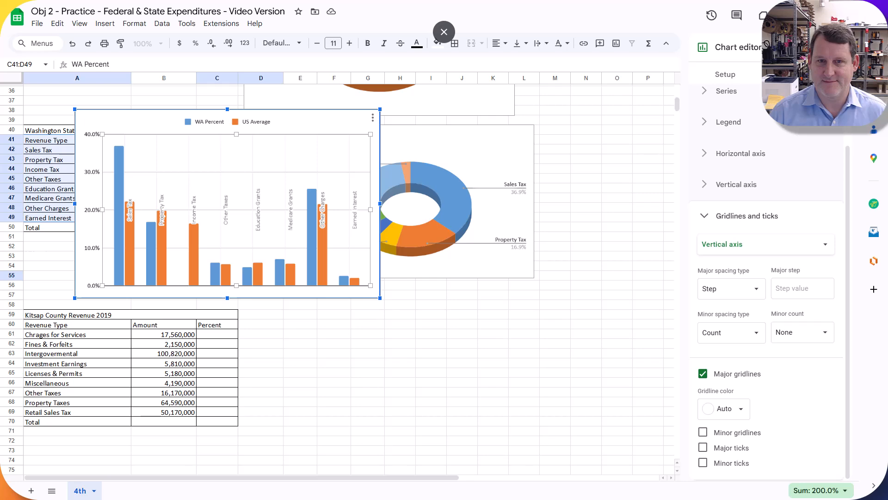
pyautogui.press('Escape')
pyautogui.scroll(2, 421, 212)
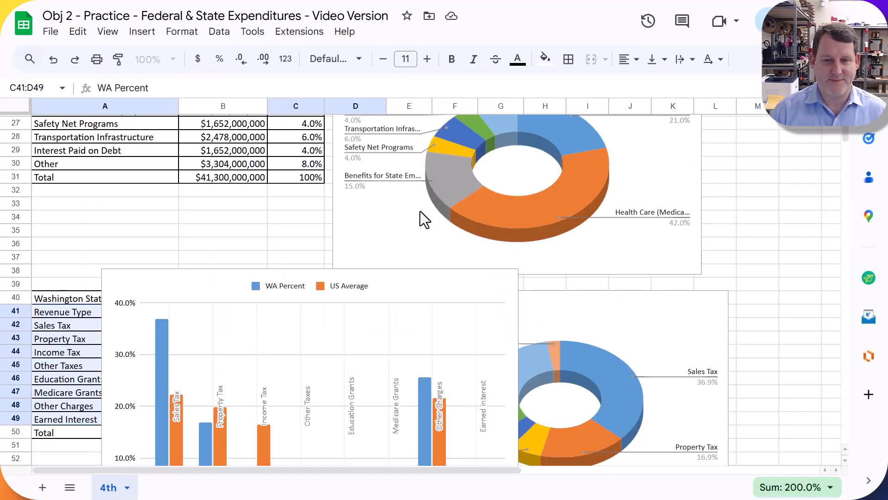
pyautogui.scroll(-4, 420, 211)
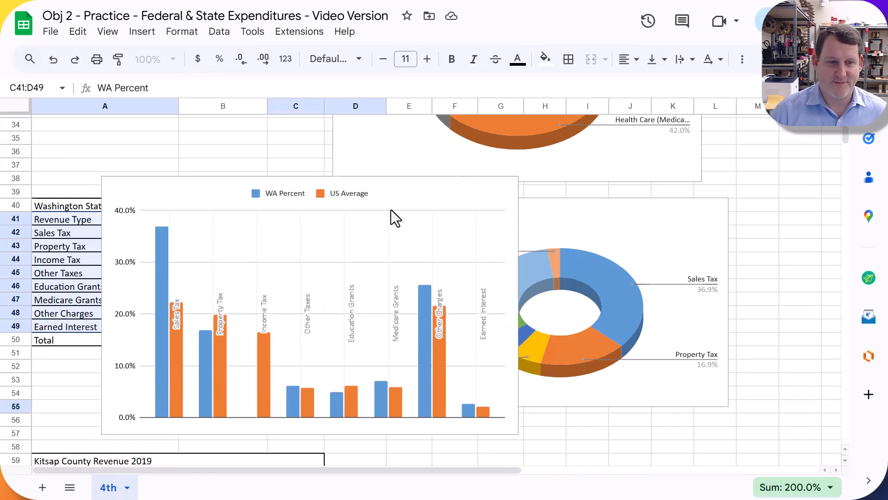
# Shrink the WA Percent and US Average column chart and move it off the state revenue table, toward the WA State Revenue chart's lower-right corner
pyautogui.click(129, 155)
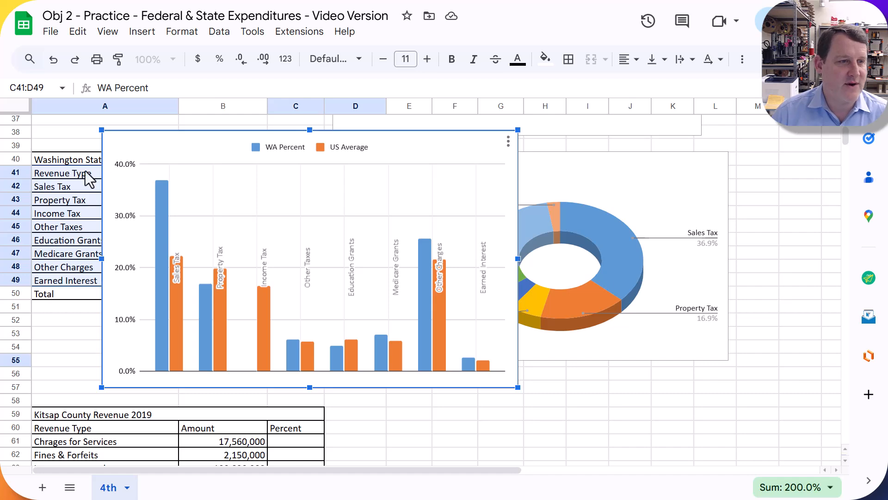
pyautogui.moveTo(99, 129); pyautogui.dragTo(254, 222)
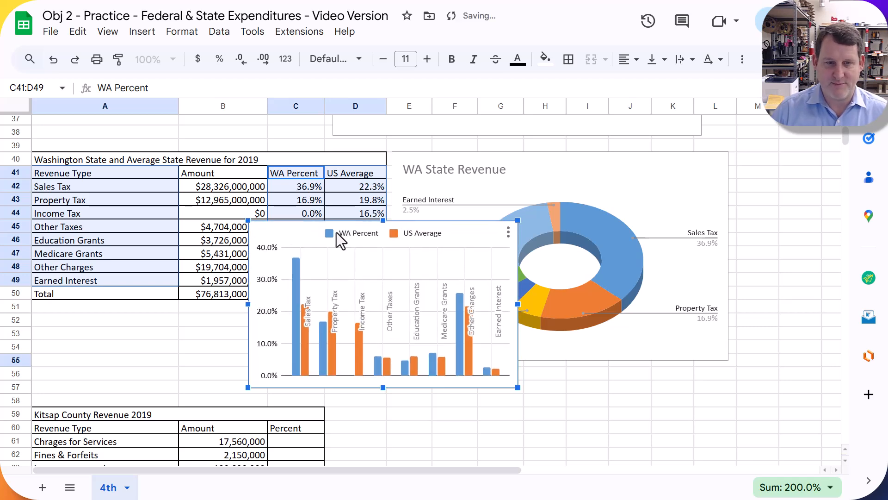
pyautogui.moveTo(375, 233); pyautogui.dragTo(718, 342)
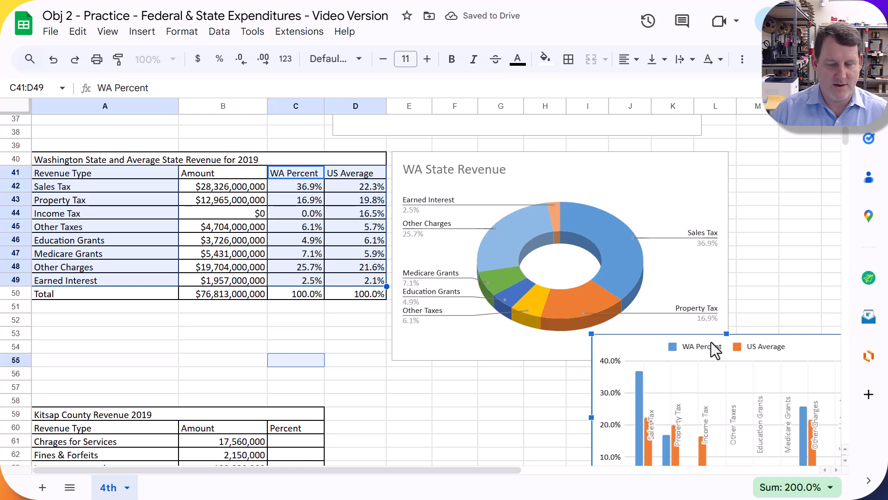
pyautogui.scroll(-3, 411, 377)
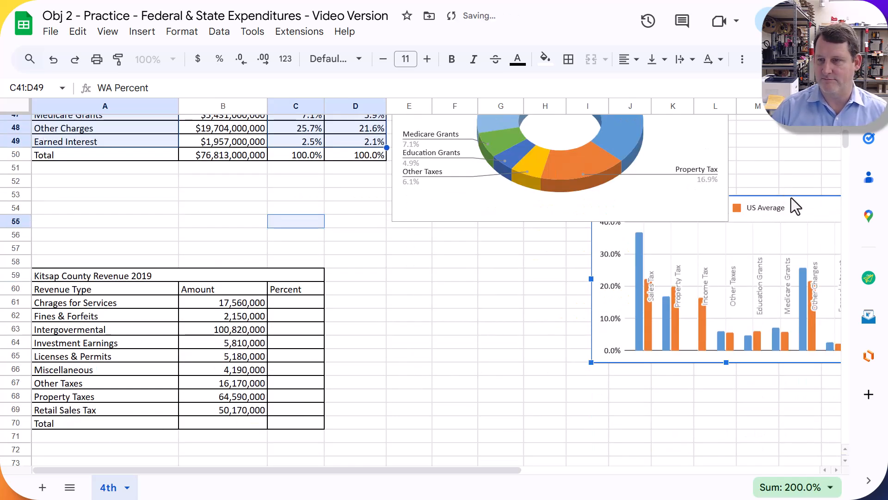
pyautogui.moveTo(474, 345); pyautogui.dragTo(224, 358)
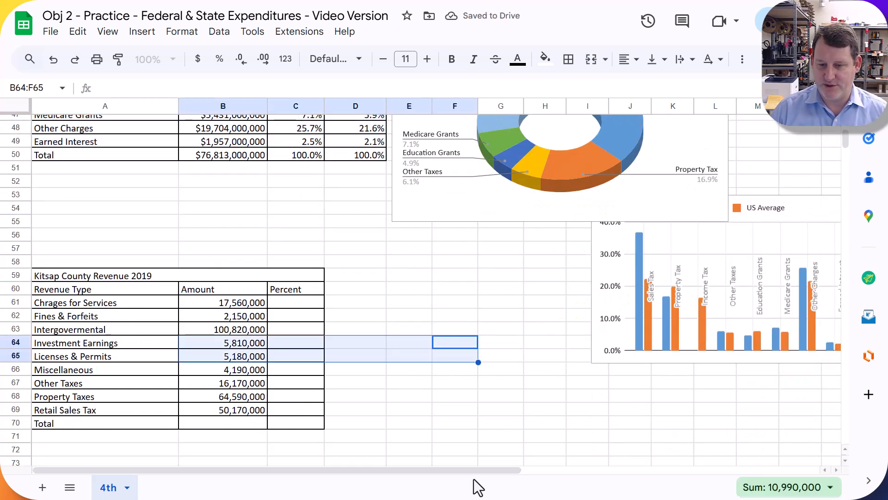
# Move the WA Percent and US Average column chart clear of the WA State Revenue chart, to about columns M to R, rows 46 to 58
pyautogui.moveTo(512, 470); pyautogui.dragTo(622, 251)
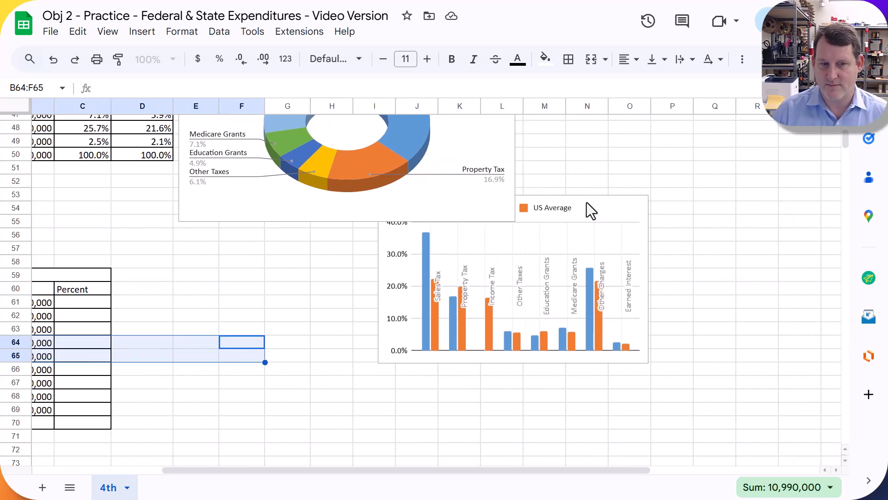
pyautogui.moveTo(587, 201); pyautogui.dragTo(781, 68)
pyautogui.click(386, 368)
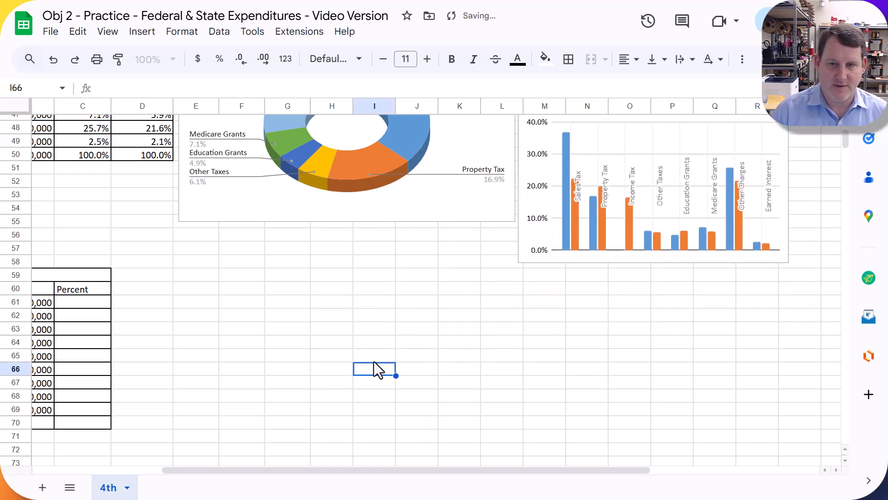
pyautogui.click(287, 358)
# Look over the state revenue table with its two charts and the Kitsap County 2019 revenue and expenses tables below
pyautogui.moveTo(291, 468); pyautogui.dragTo(393, 469)
pyautogui.scroll(8, 514, 347)
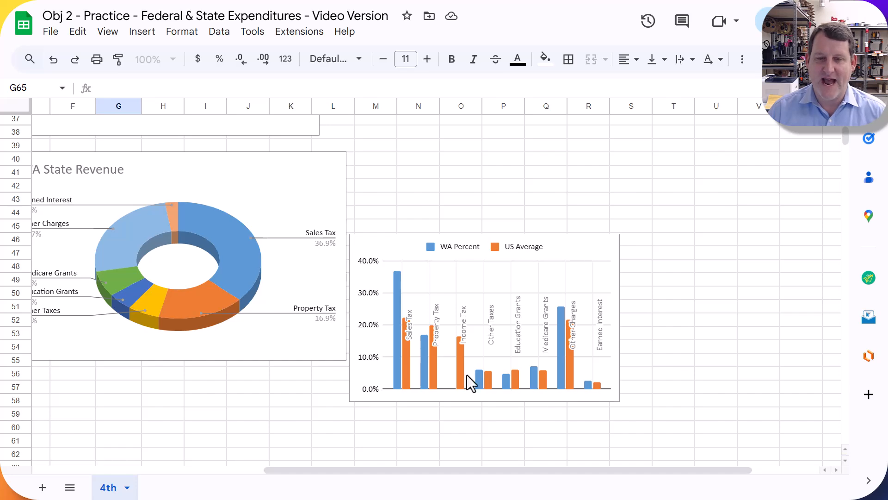
pyautogui.moveTo(353, 473); pyautogui.dragTo(23, 485)
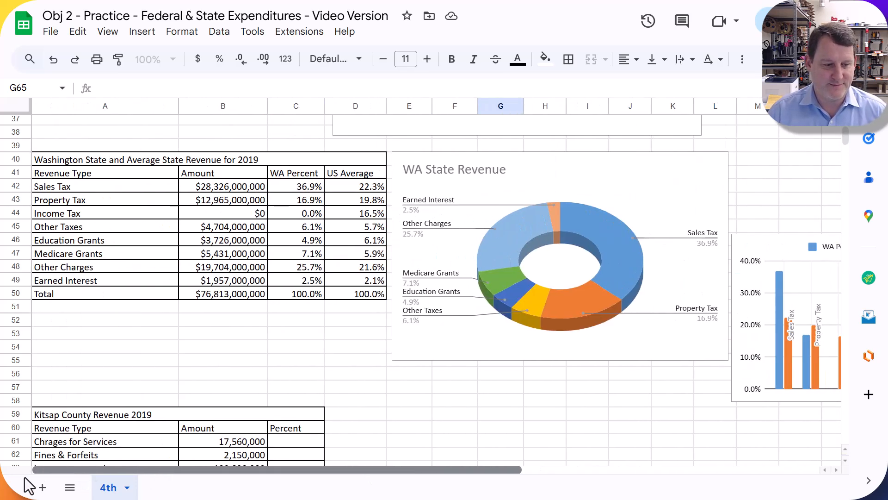
pyautogui.scroll(-5, 219, 332)
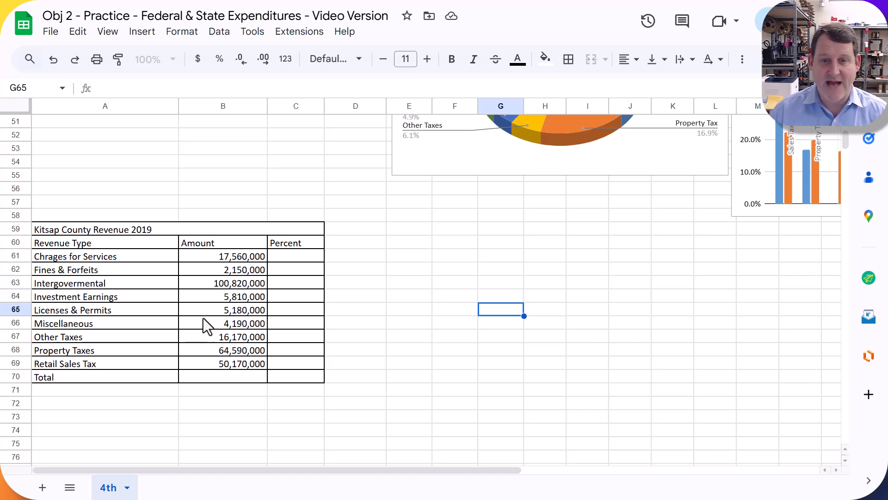
pyautogui.scroll(3, 520, 257)
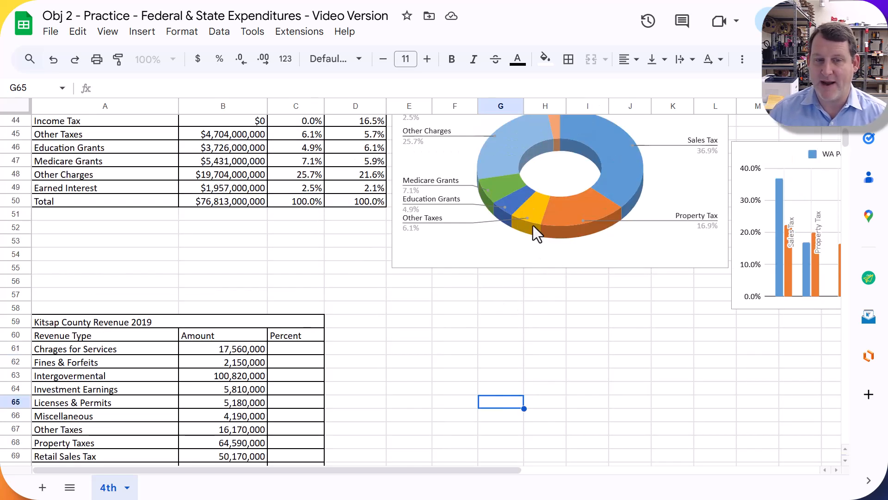
pyautogui.scroll(-10, 311, 317)
pyautogui.scroll(5, 311, 315)
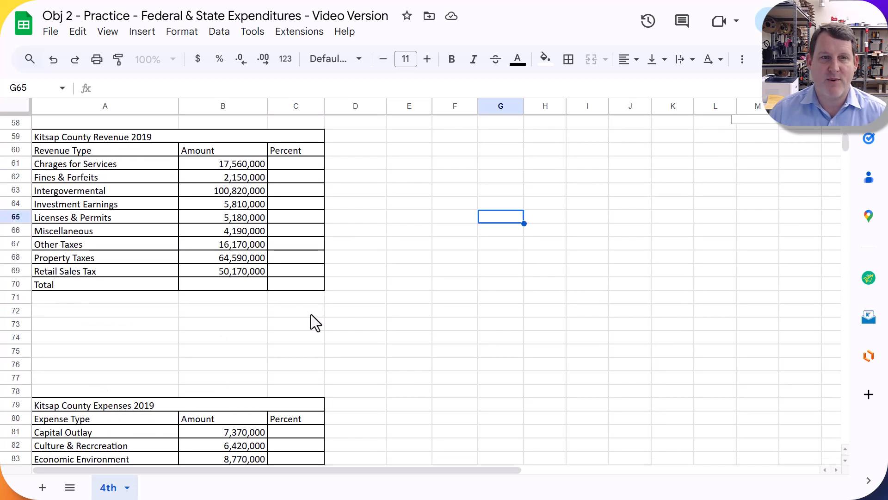
pyautogui.scroll(2, 311, 318)
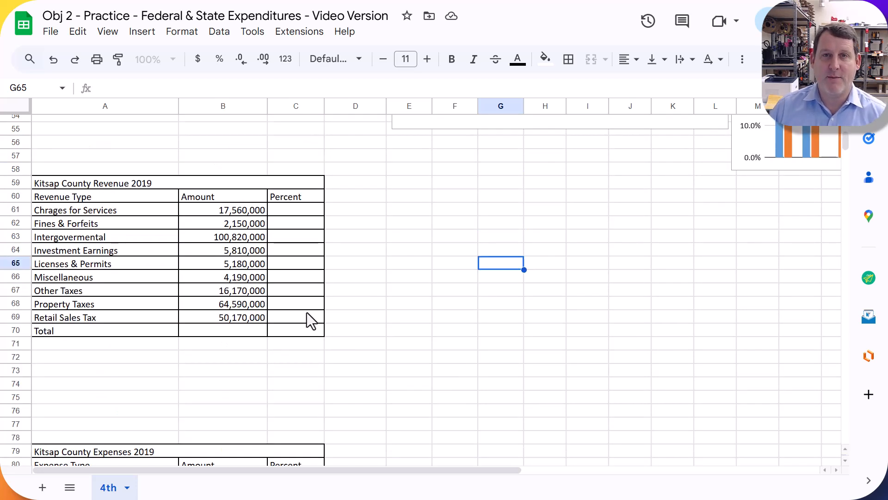